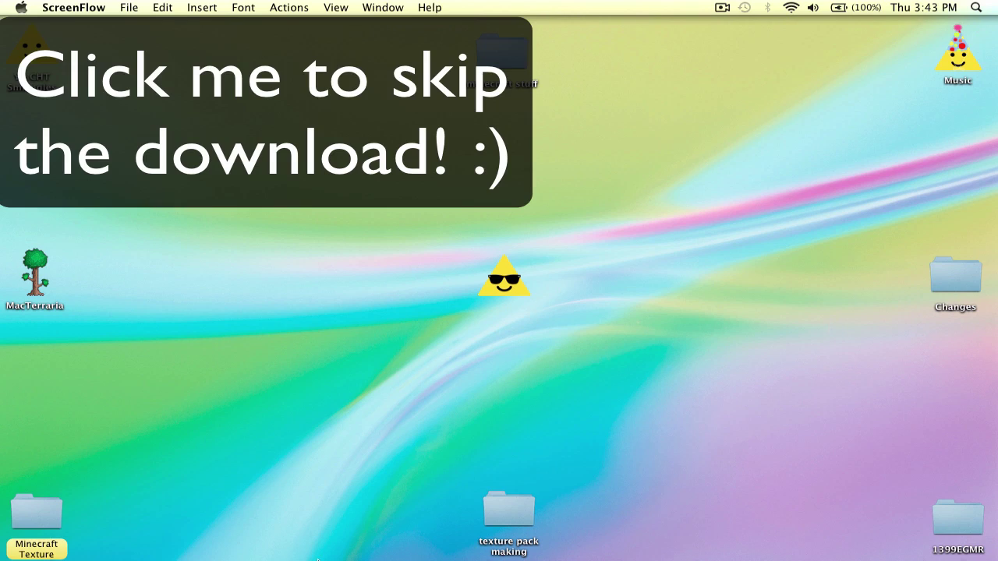
# - Bring the Safari window with the '[1.2.5] Lots of food' forum topic to the front
pyautogui.click(481, 505)
# - Scroll through the Lots of food post to find the Mac 'With houses' and 'Without houses' links
pyautogui.scroll(-4, 192, 329)
pyautogui.scroll(4, 191, 329)
pyautogui.scroll(-20, 79, 210)
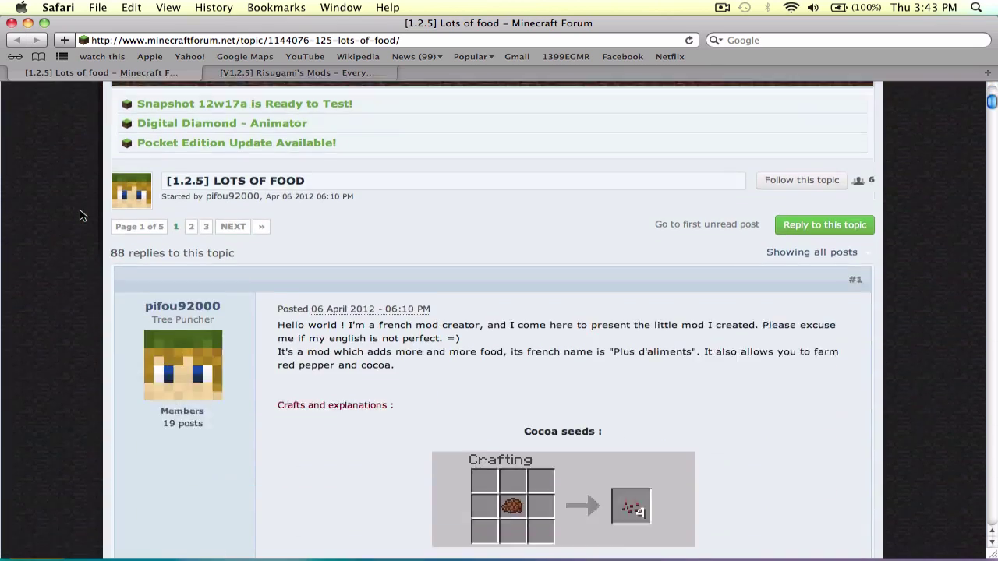
pyautogui.scroll(-15, 80, 209)
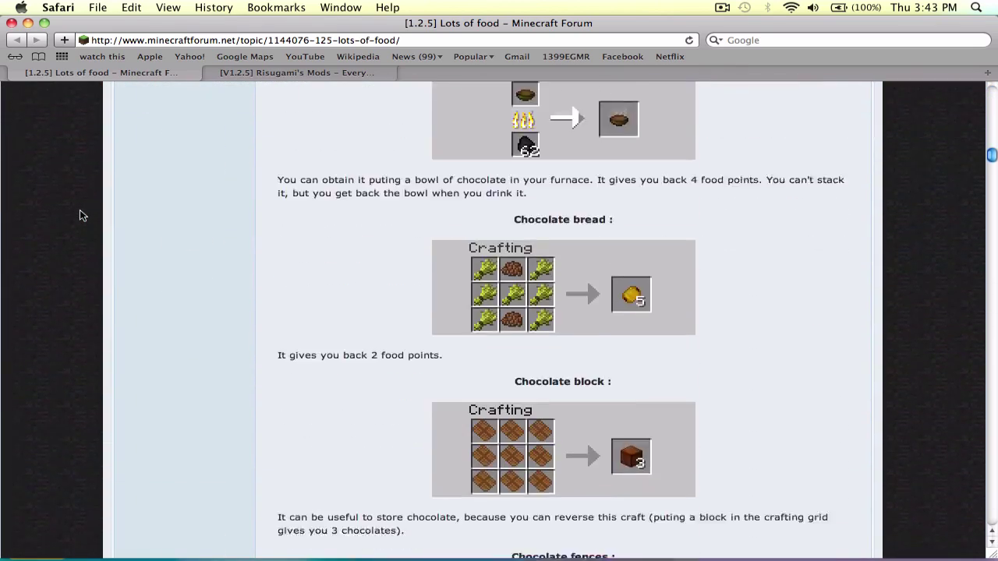
pyautogui.scroll(-20, 79, 210)
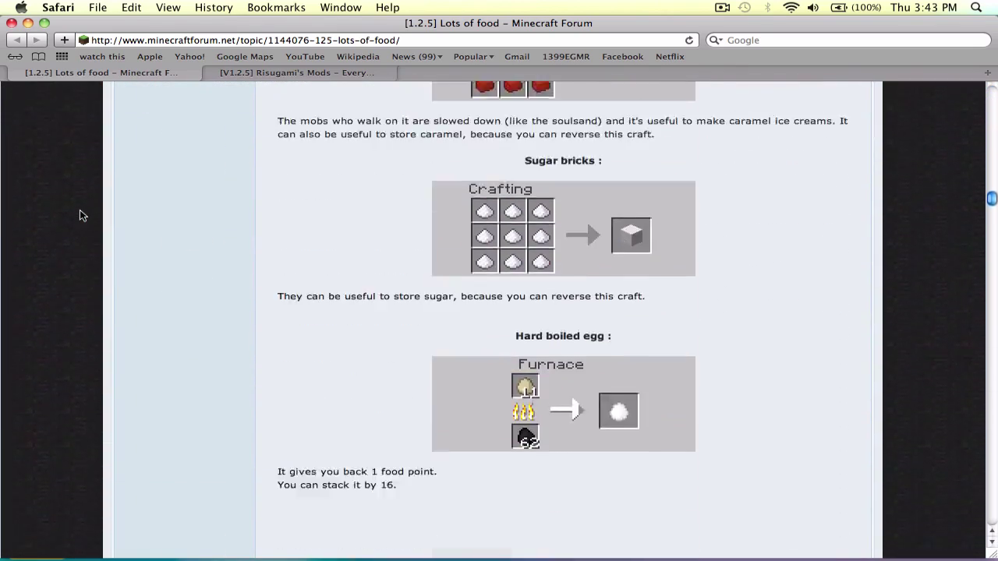
pyautogui.scroll(-20, 65, 252)
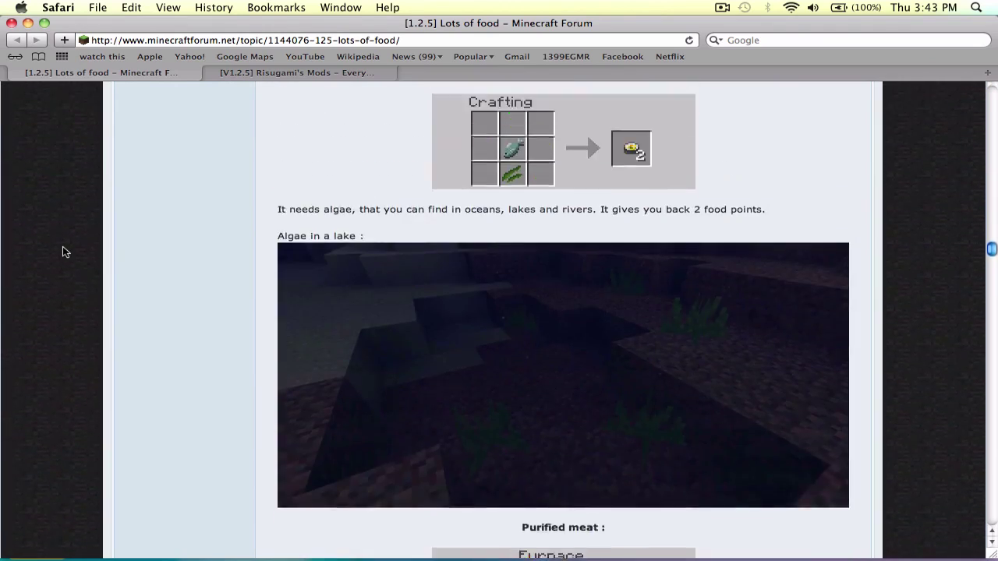
pyautogui.scroll(-20, 66, 252)
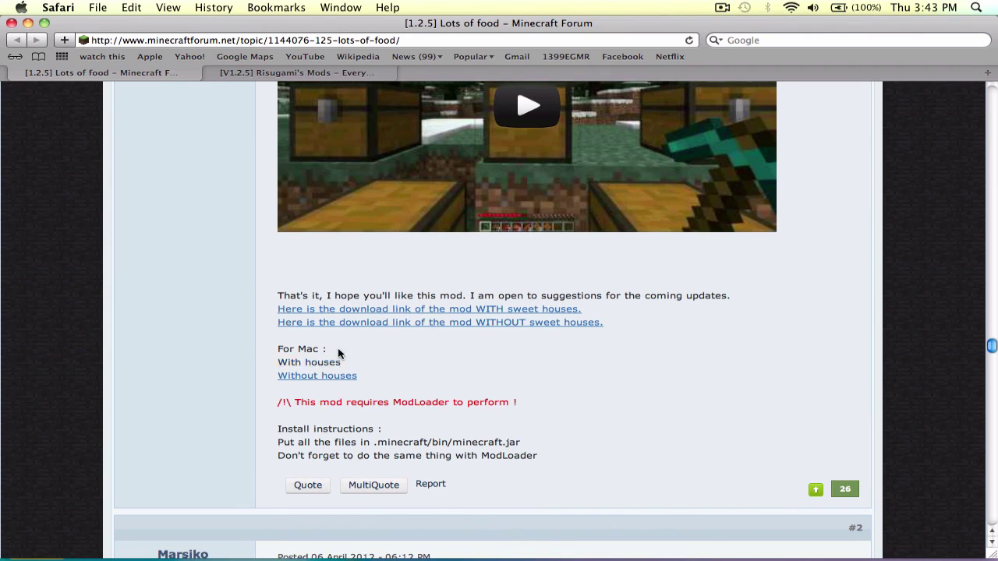
pyautogui.moveTo(218, 297); pyautogui.dragTo(250, 333)
pyautogui.click(252, 310)
pyautogui.moveTo(255, 358); pyautogui.dragTo(275, 371)
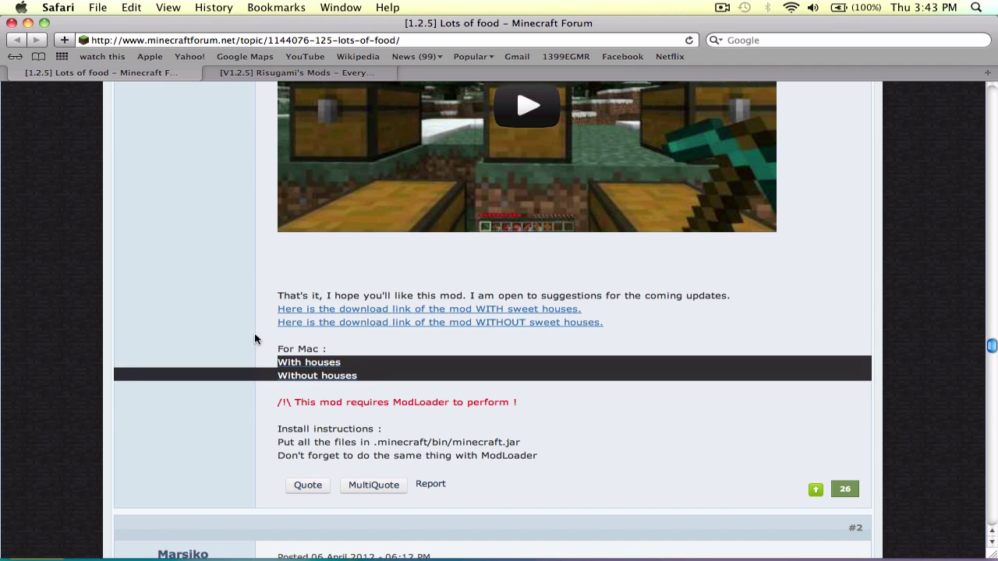
pyautogui.click(255, 336)
# - Close the enlarged picture and follow the Mac 'With houses' link to its MediaFire page
pyautogui.scroll(5, 252, 339)
pyautogui.scroll(-6, 252, 342)
pyautogui.scroll(10, 253, 343)
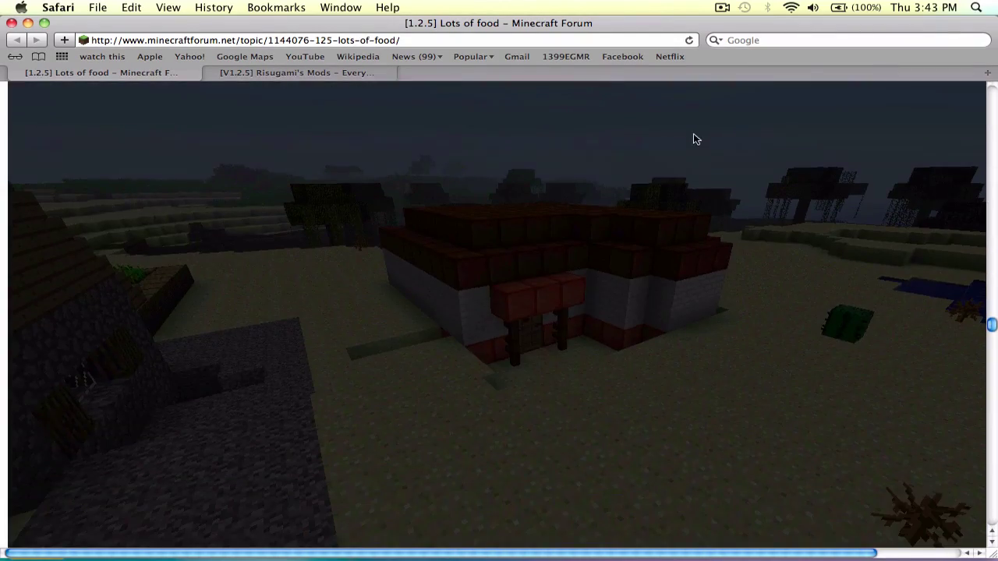
pyautogui.click(686, 164)
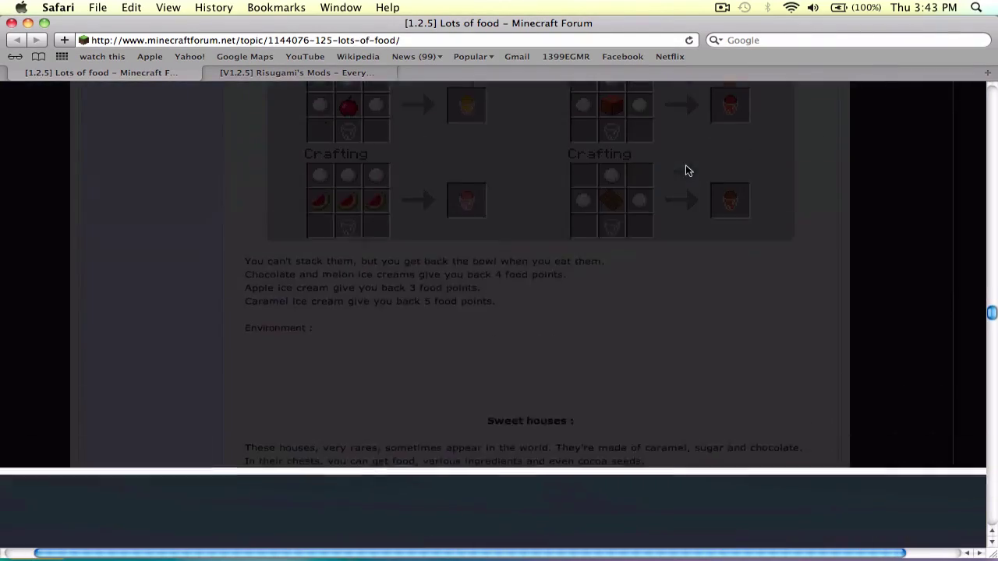
pyautogui.scroll(-8, 702, 425)
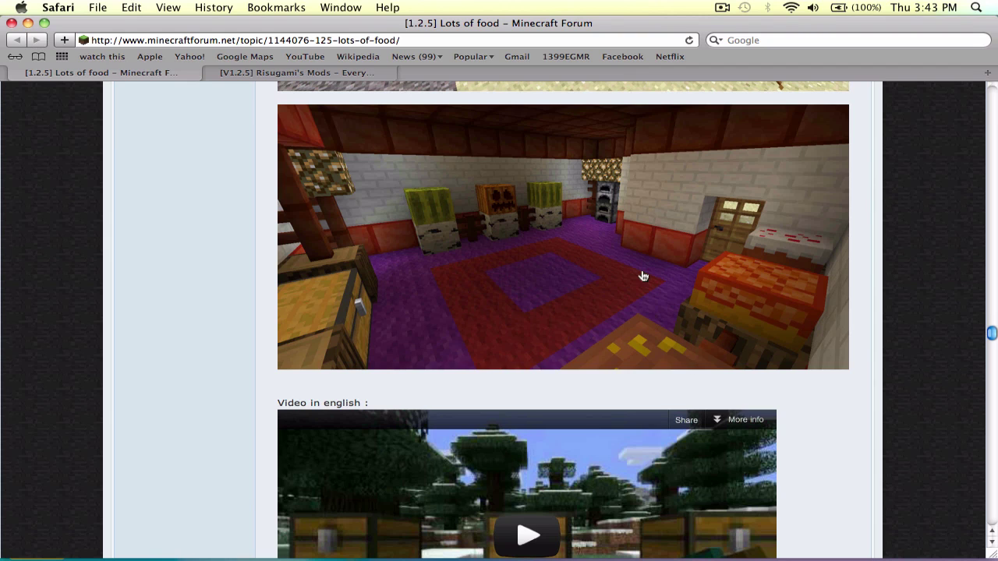
pyautogui.scroll(-6, 450, 272)
pyautogui.scroll(-4, 450, 272)
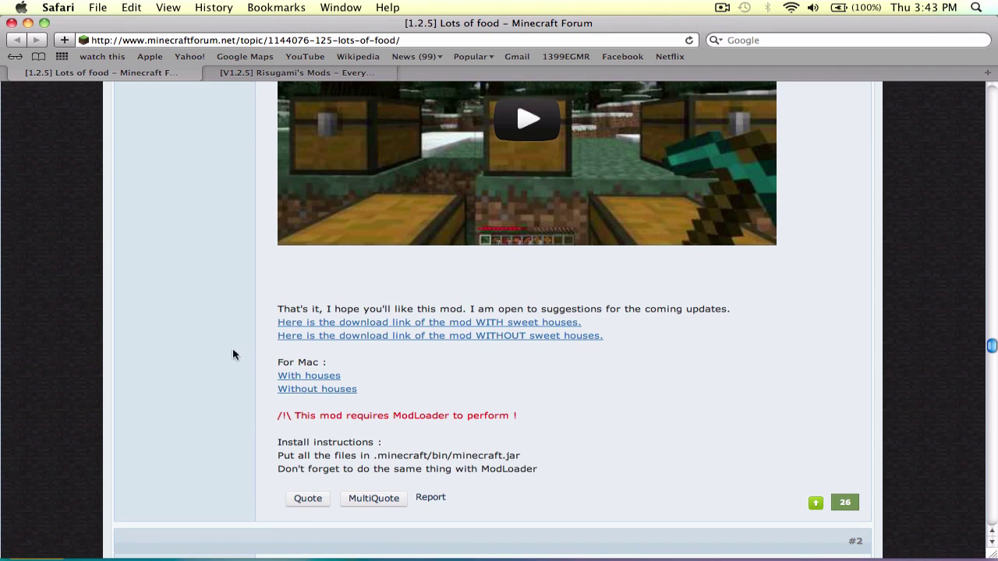
pyautogui.click(301, 379)
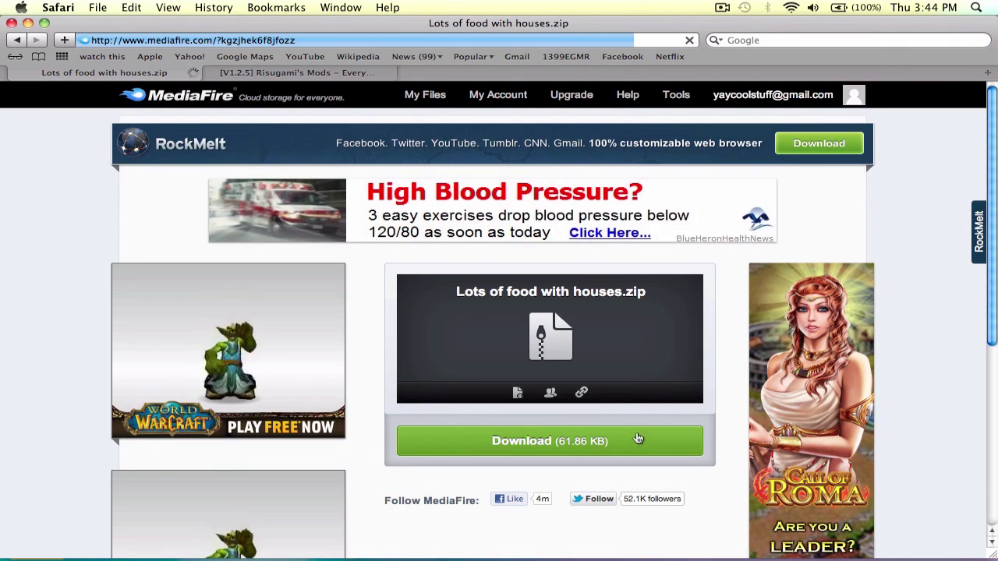
# - Download 'Lots of food with houses.zip' from MediaFire, then ModLoader 1.2.5 from the Risugami tab's Adfly link
pyautogui.click(635, 441)
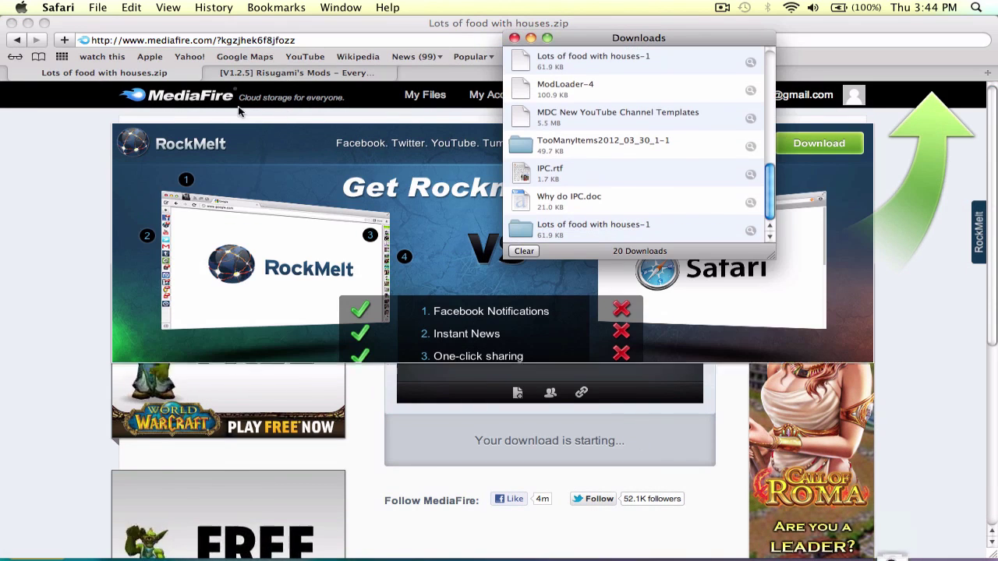
pyautogui.press('super+w')
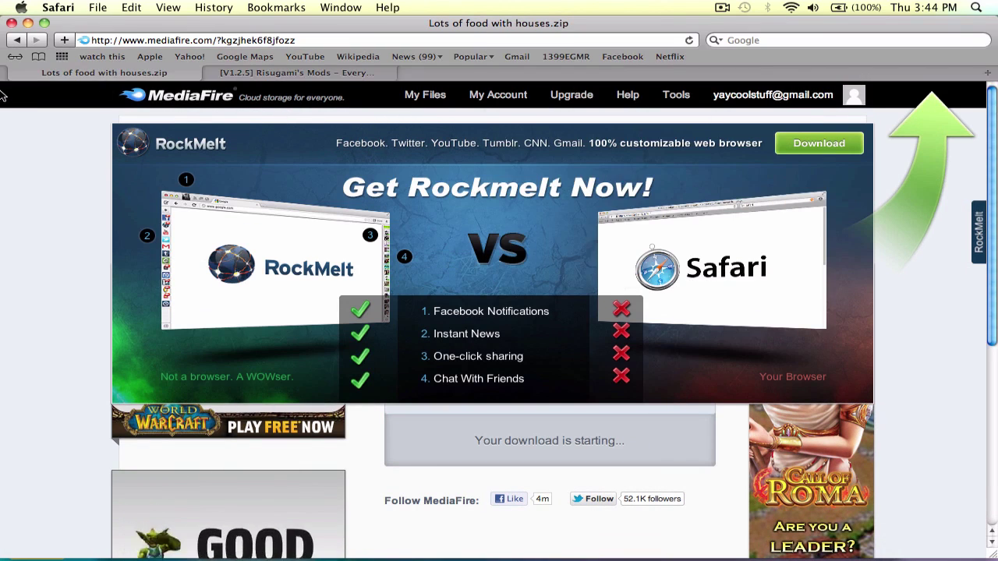
pyautogui.hotkey('ctrl', 'Tab')
pyautogui.scroll(-15, 176, 164)
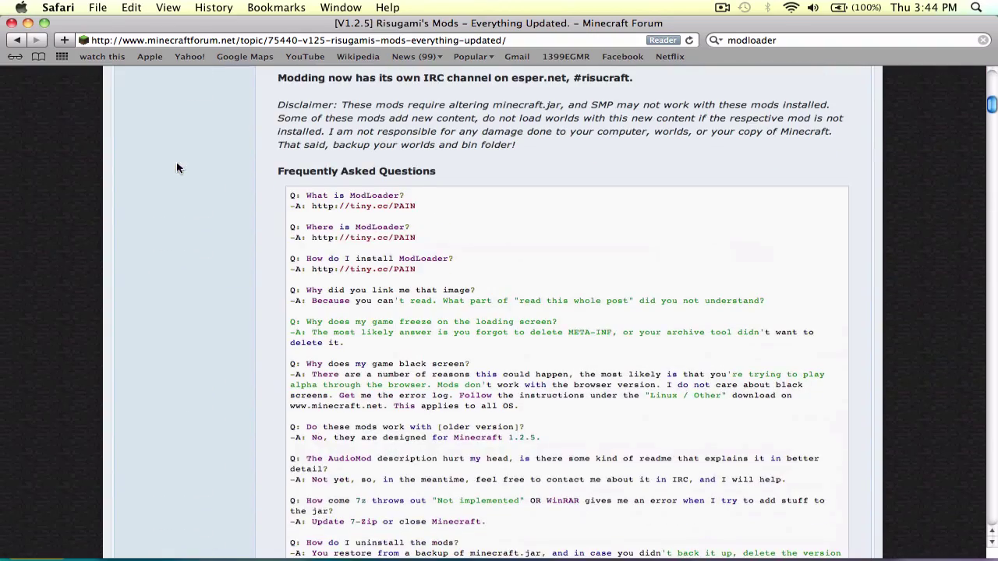
pyautogui.scroll(-8, 136, 307)
pyautogui.scroll(-4, 137, 312)
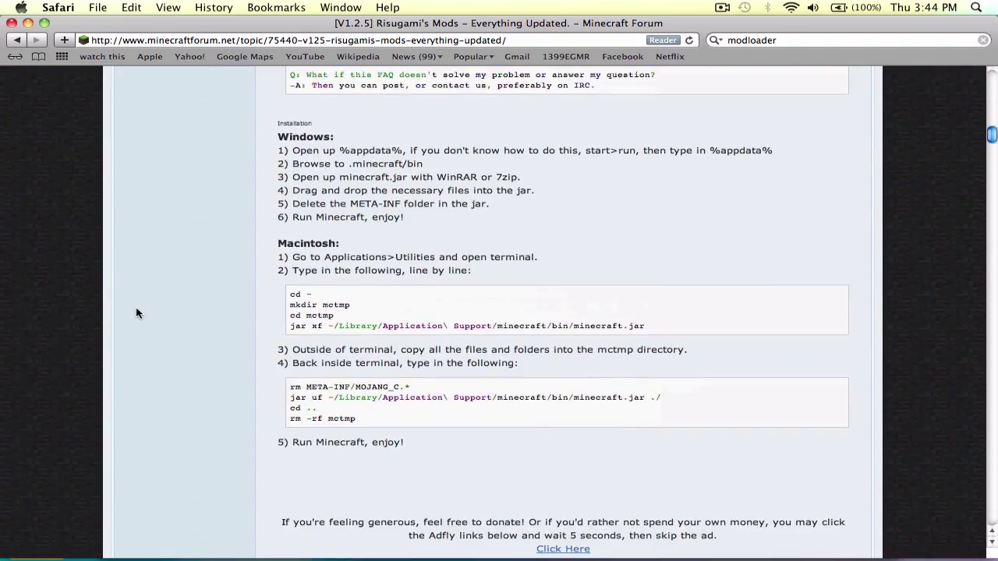
pyautogui.scroll(-12, 148, 304)
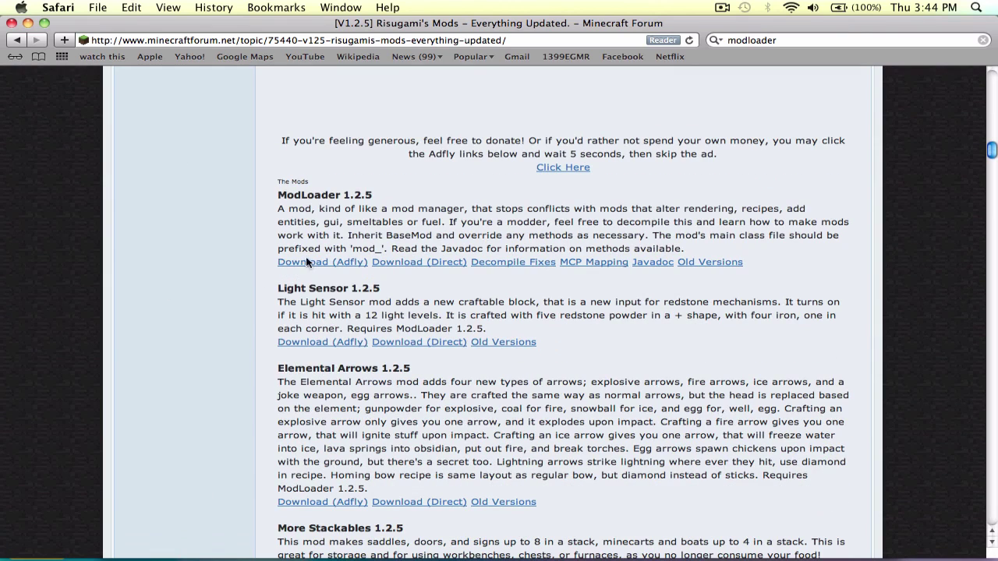
pyautogui.click(343, 261)
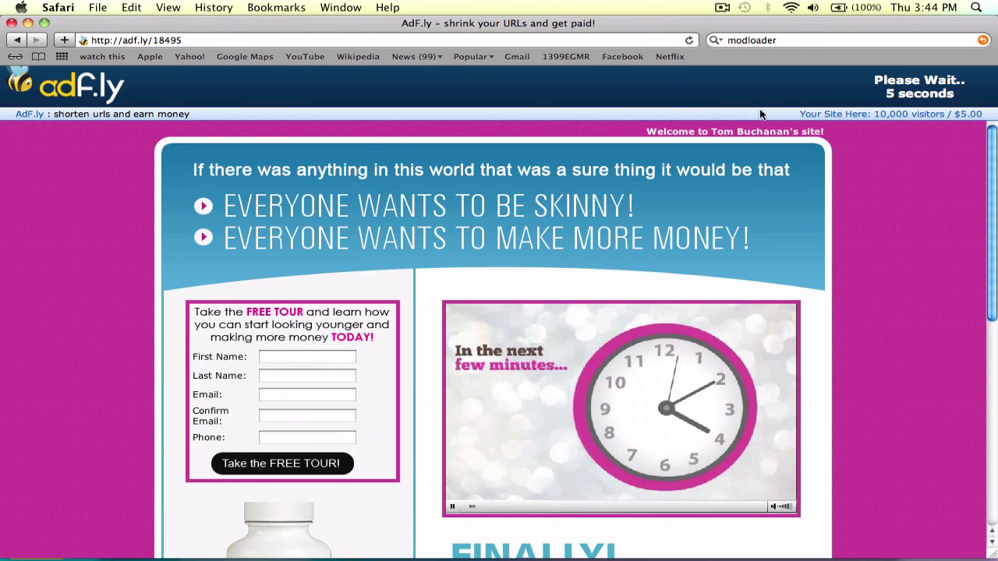
pyautogui.press('XF86AudioMute')
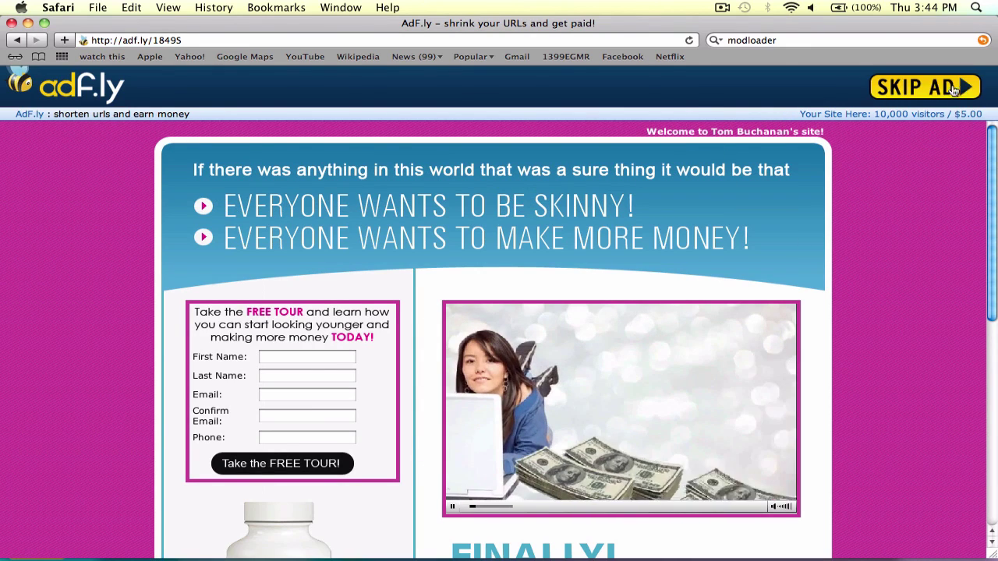
pyautogui.click(946, 90)
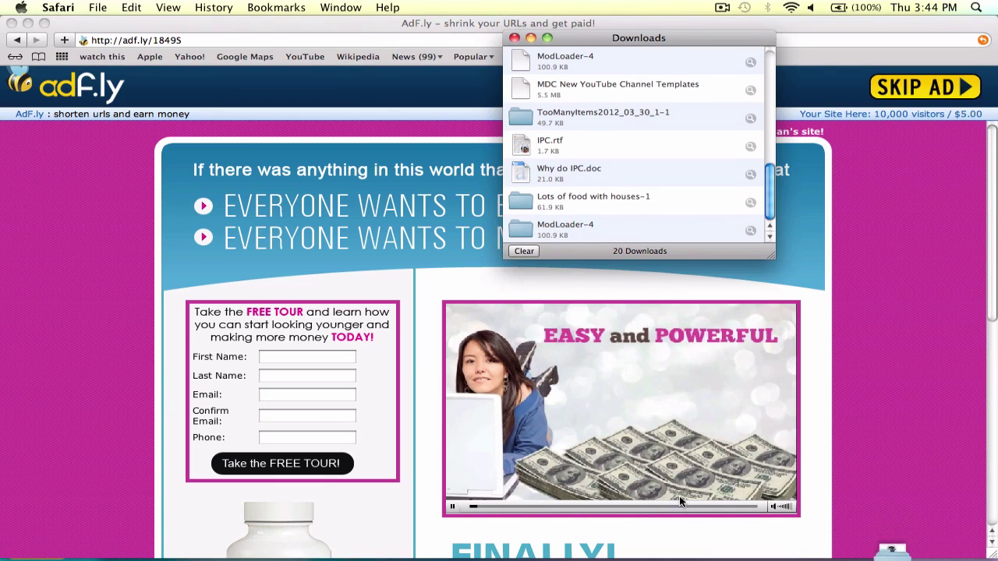
pyautogui.click(60, 198)
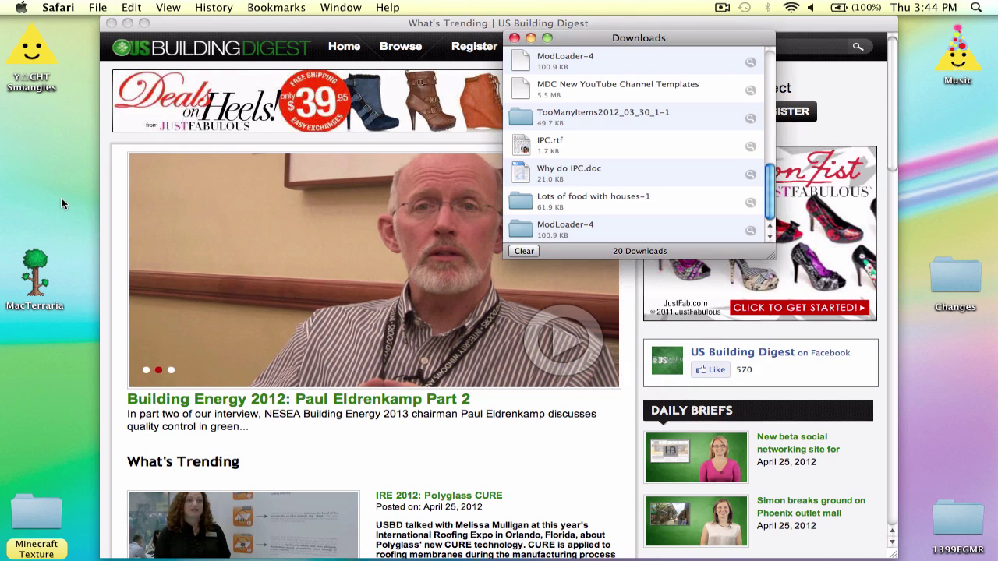
# - Move the 'Lots of food with houses-1' and 'ModLoader-4' folders onto the desktop and close Downloads
pyautogui.click(262, 228)
pyautogui.press('XF86AudioRaiseVolume')
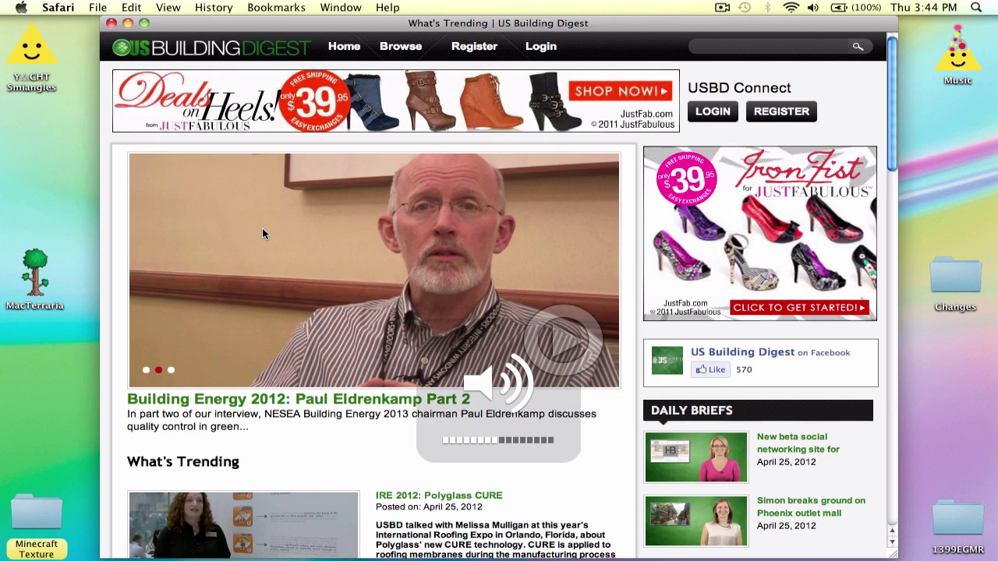
pyautogui.press('super+w')
pyautogui.moveTo(564, 203); pyautogui.dragTo(381, 204)
pyautogui.moveTo(550, 228); pyautogui.dragTo(466, 240)
pyautogui.moveTo(287, 327); pyautogui.dragTo(289, 326)
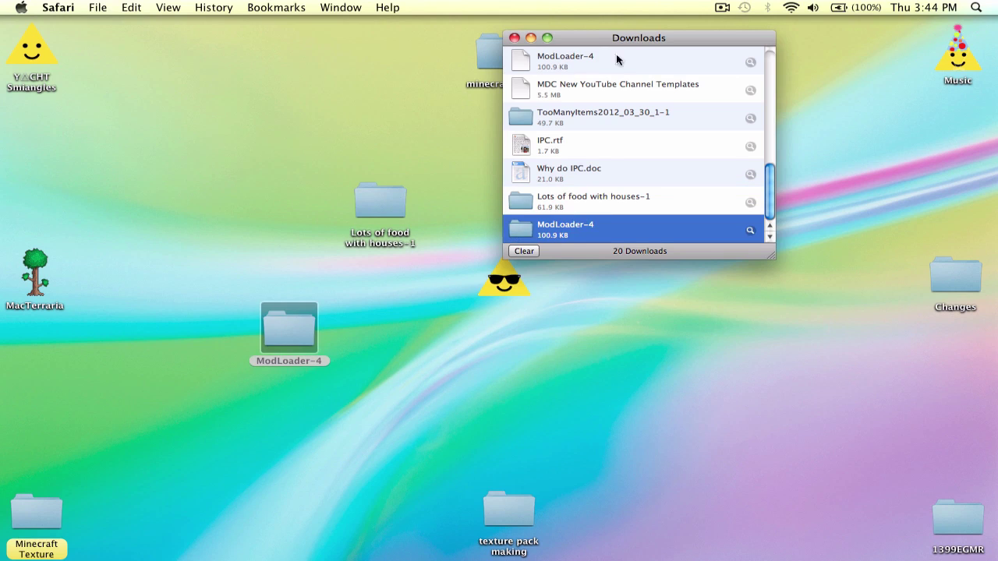
pyautogui.click(606, 133)
pyautogui.click(417, 133)
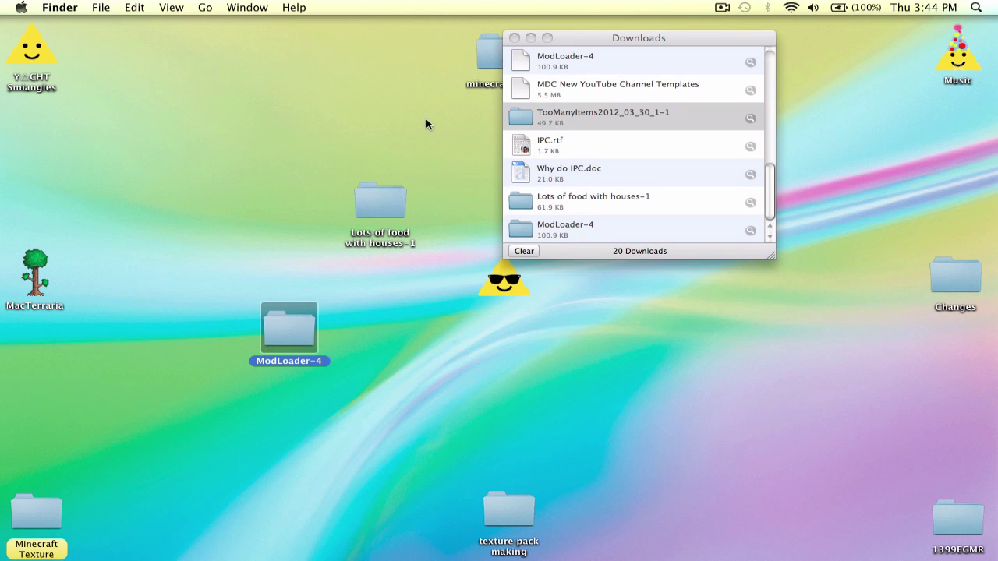
pyautogui.click(512, 38)
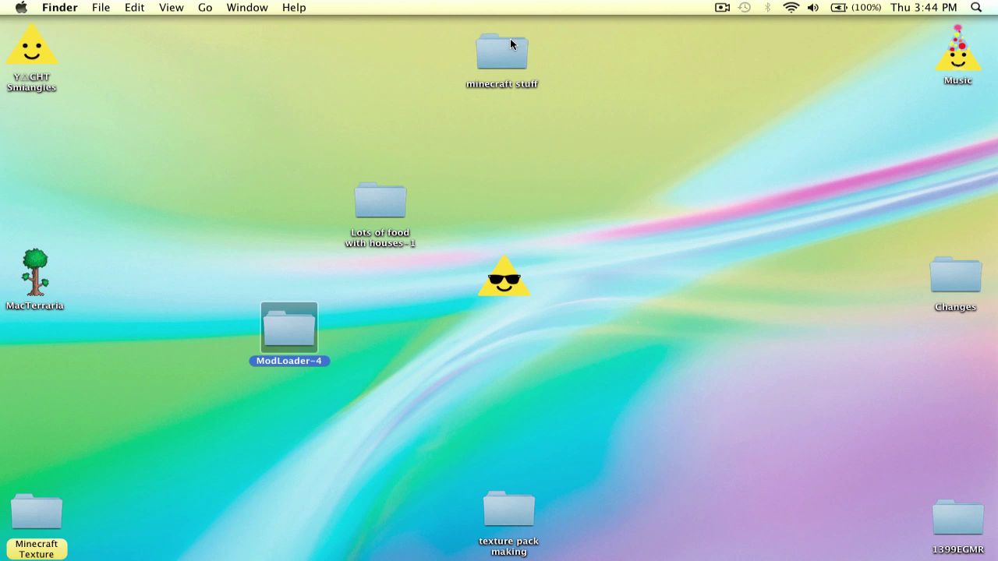
pyautogui.click(550, 93)
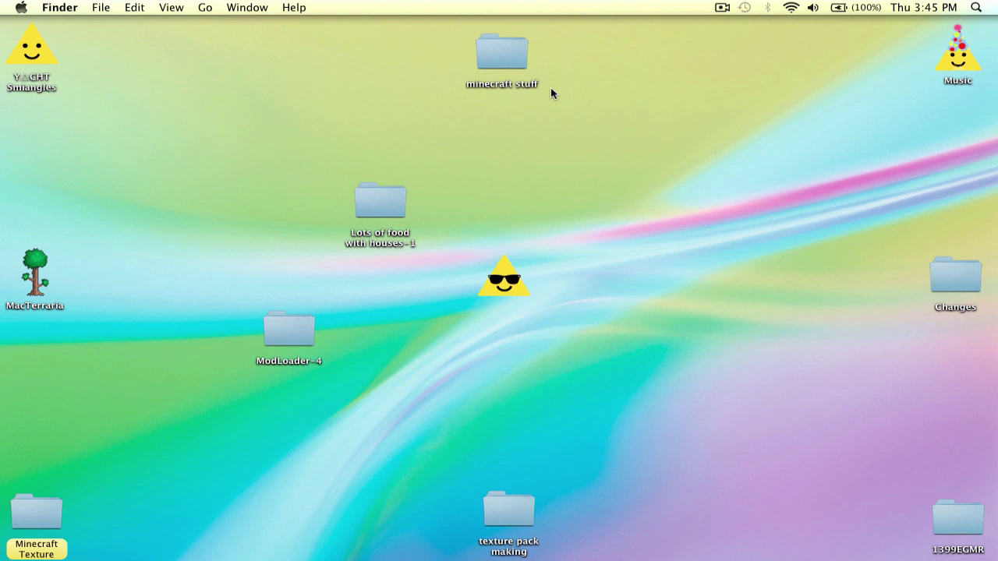
pyautogui.click(208, 9)
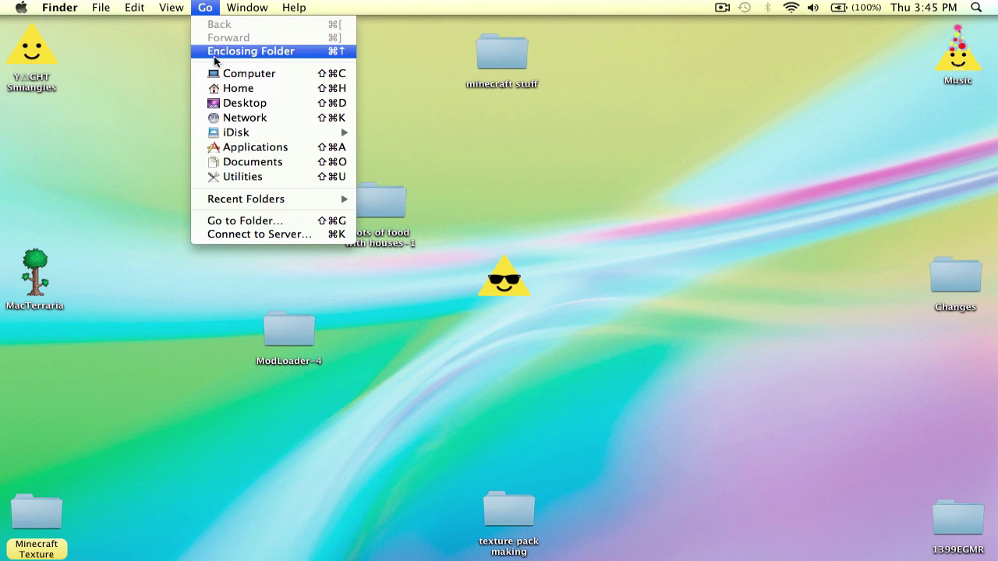
# - Use Go to Folder with the path ~/library to show the user's Library folder
pyautogui.click(250, 221)
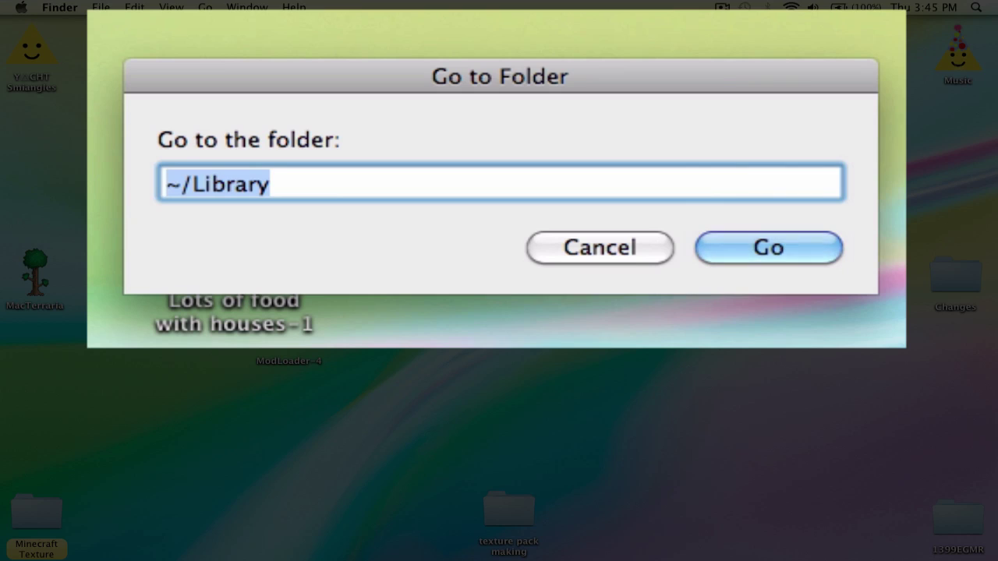
pyautogui.write('~')
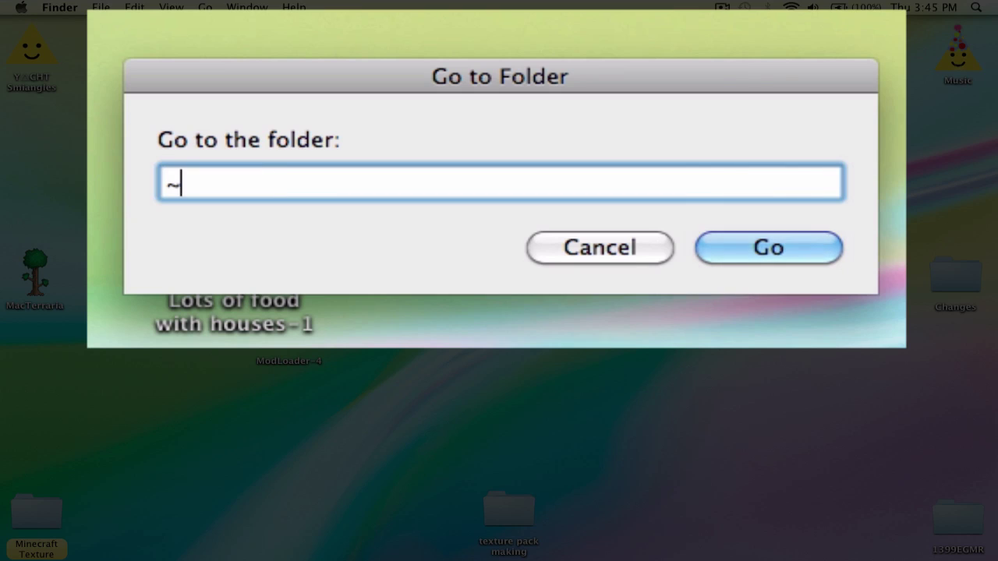
pyautogui.write('/library')
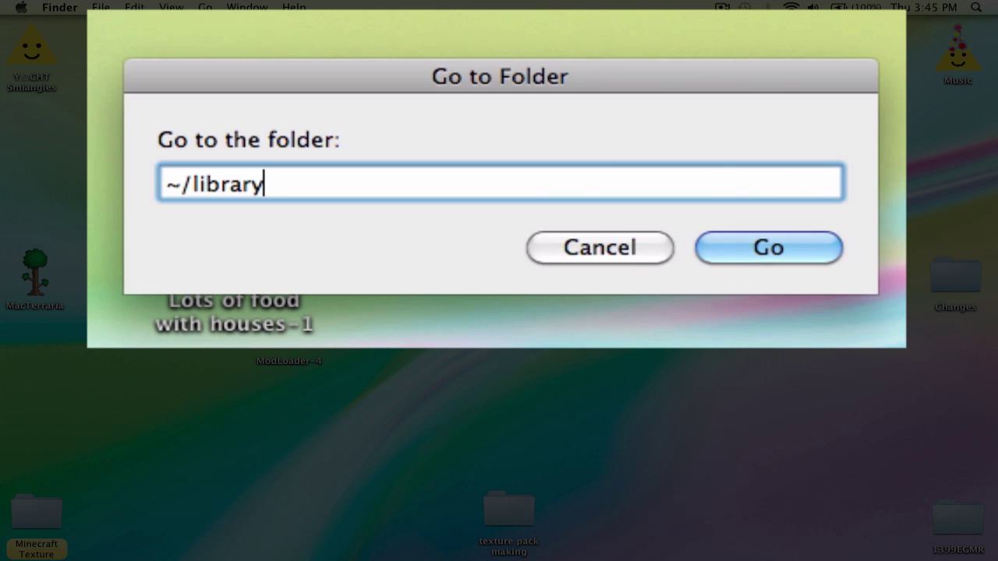
pyautogui.press('Return')
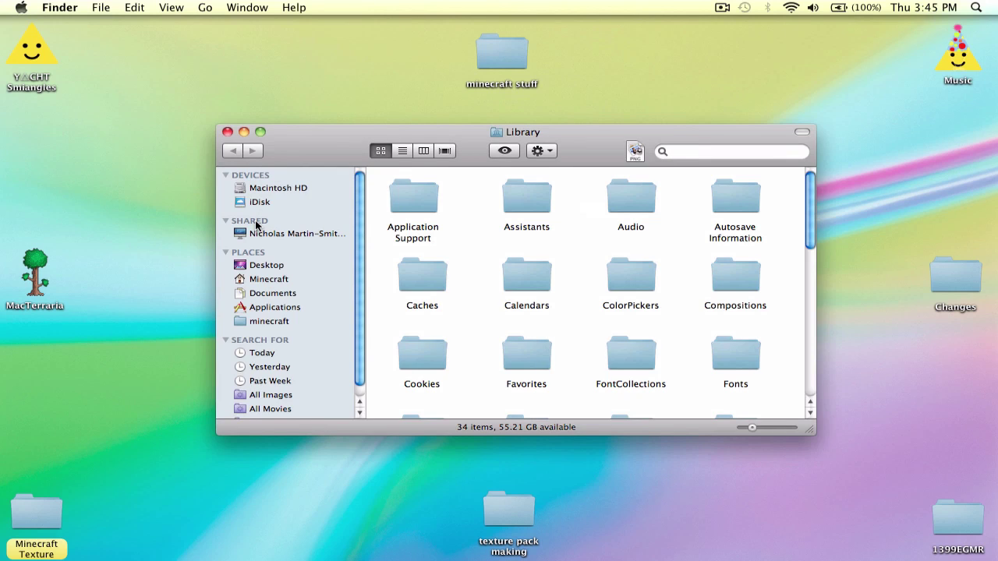
# - Open Application Support and then the minecraft game folder
pyautogui.moveTo(498, 132); pyautogui.dragTo(548, 104)
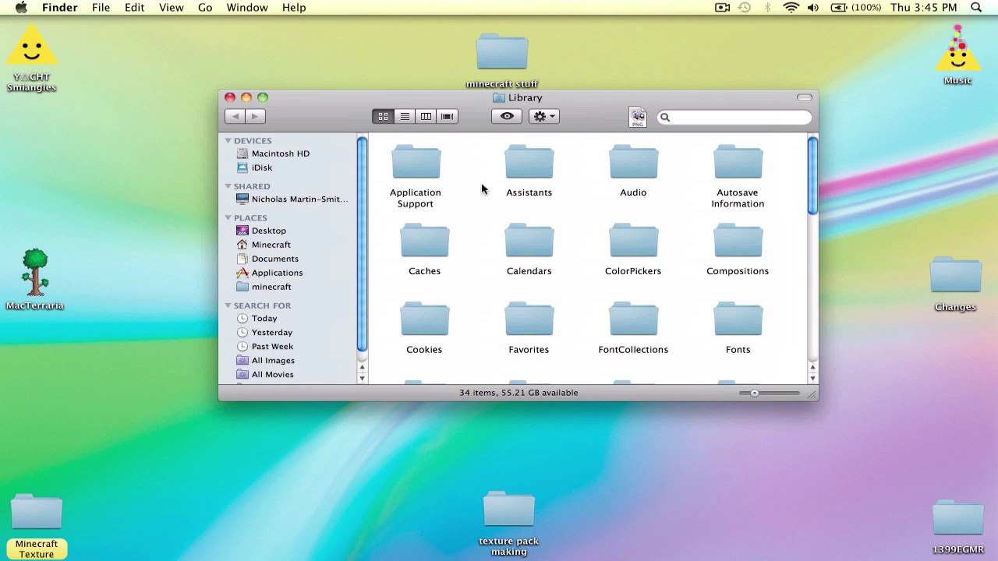
pyautogui.click(436, 165)
pyautogui.doubleClick(436, 163)
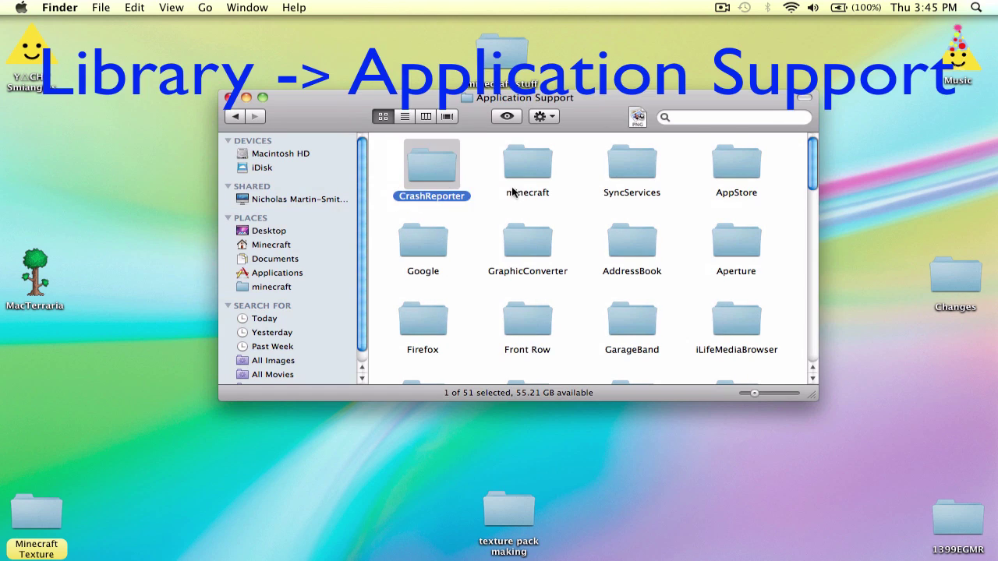
pyautogui.click(520, 166)
pyautogui.moveTo(520, 167)
pyautogui.mouseDown()
pyautogui.moveTo(315, 237)
pyautogui.moveTo(304, 265)
pyautogui.moveTo(531, 170)
pyautogui.mouseUp()
pyautogui.click(280, 287)
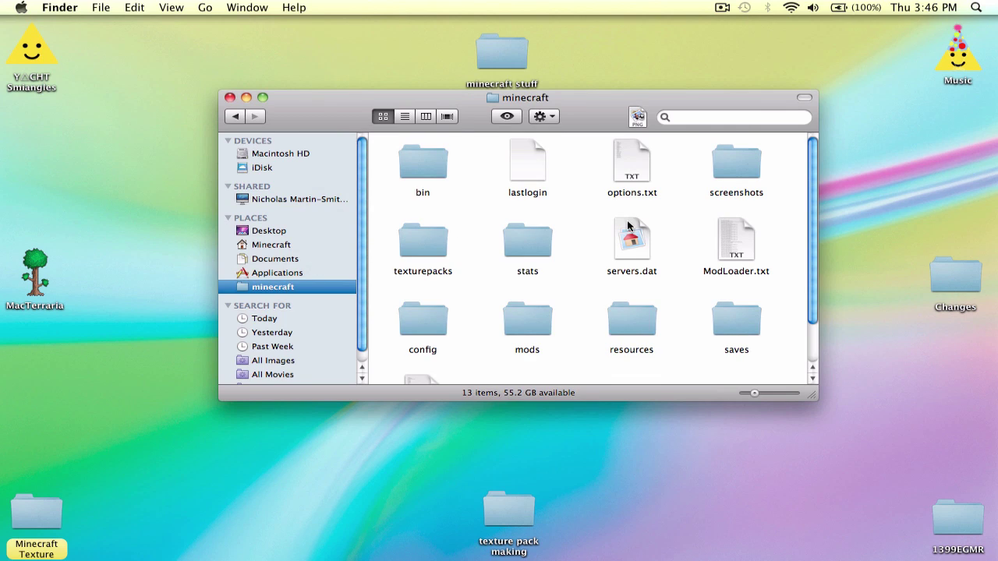
# - Trash the bin folder from minecraft, close the window, and launch Minecraft
pyautogui.moveTo(408, 162); pyautogui.dragTo(930, 500)
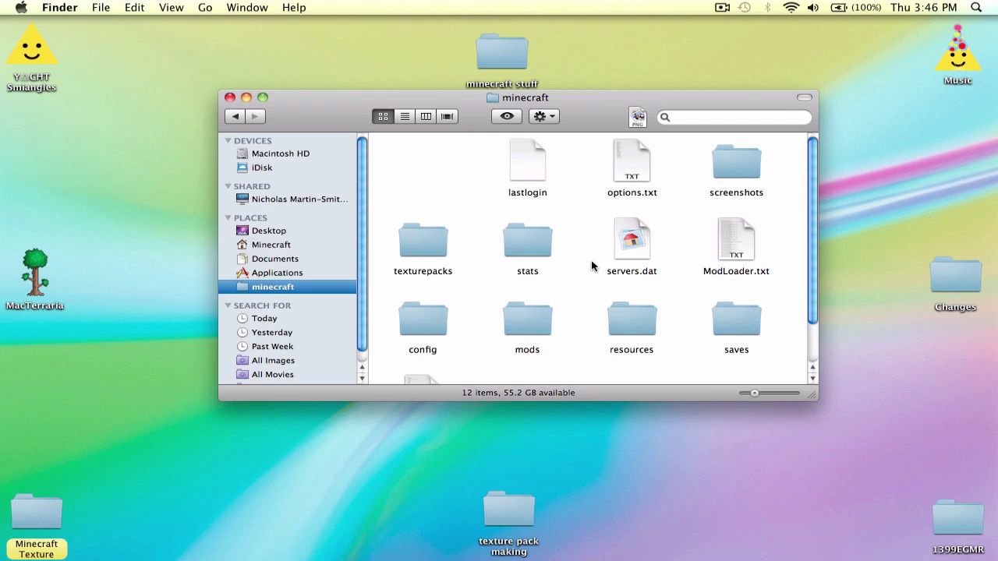
pyautogui.press('super+w')
pyautogui.click(565, 541)
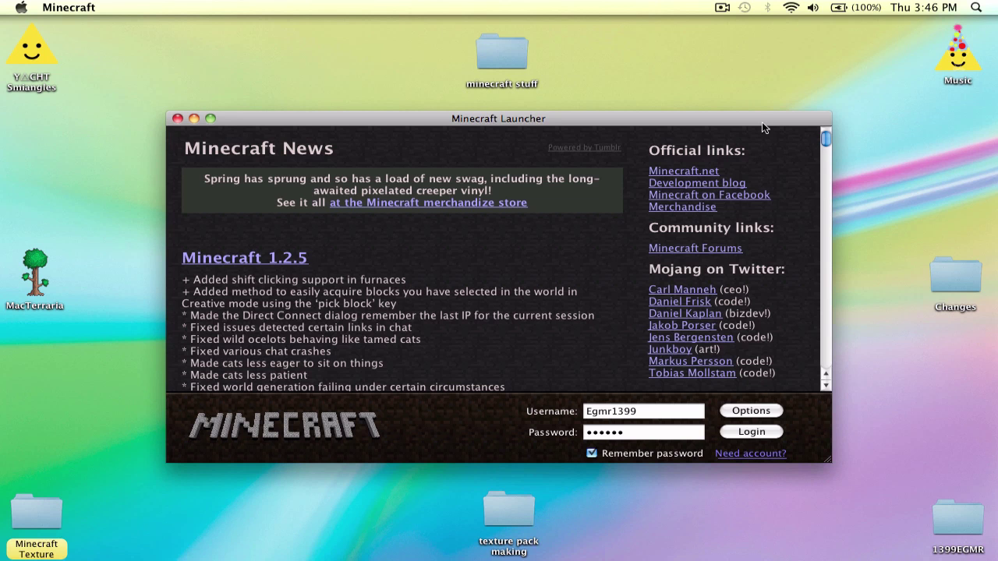
# - Enable Force update! in the launcher options, log in to redownload the game, then quit it
pyautogui.click(750, 411)
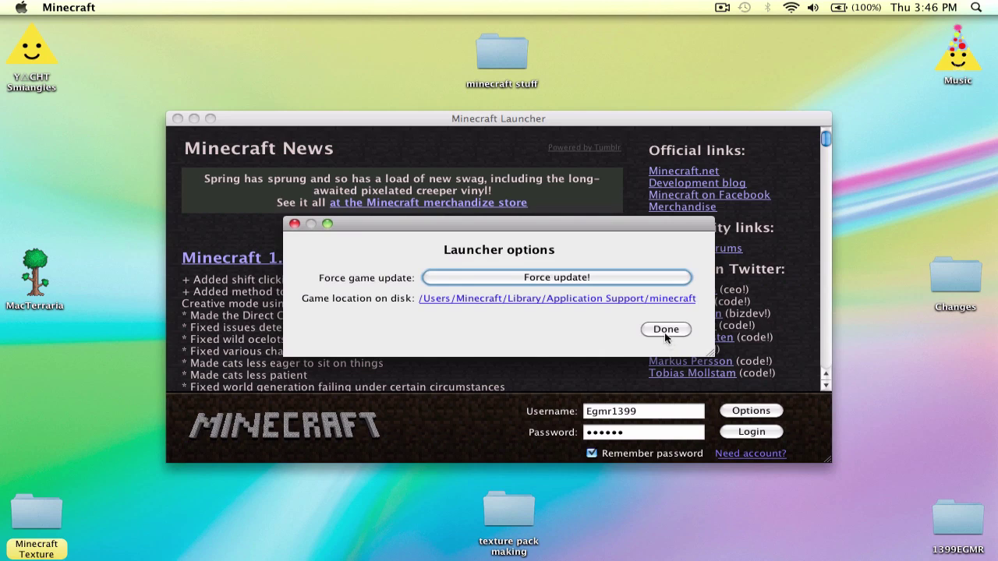
pyautogui.click(627, 279)
pyautogui.click(663, 332)
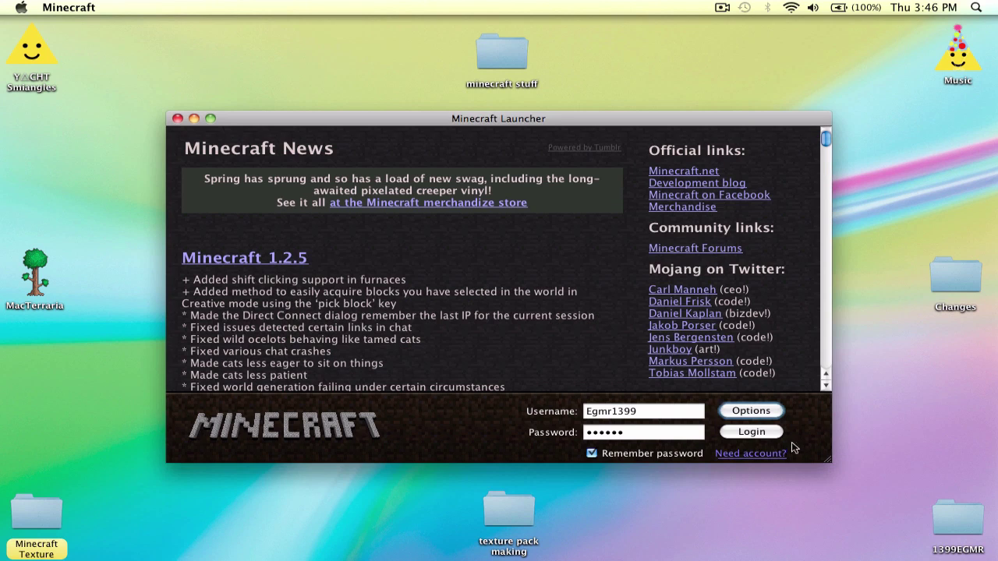
pyautogui.click(765, 433)
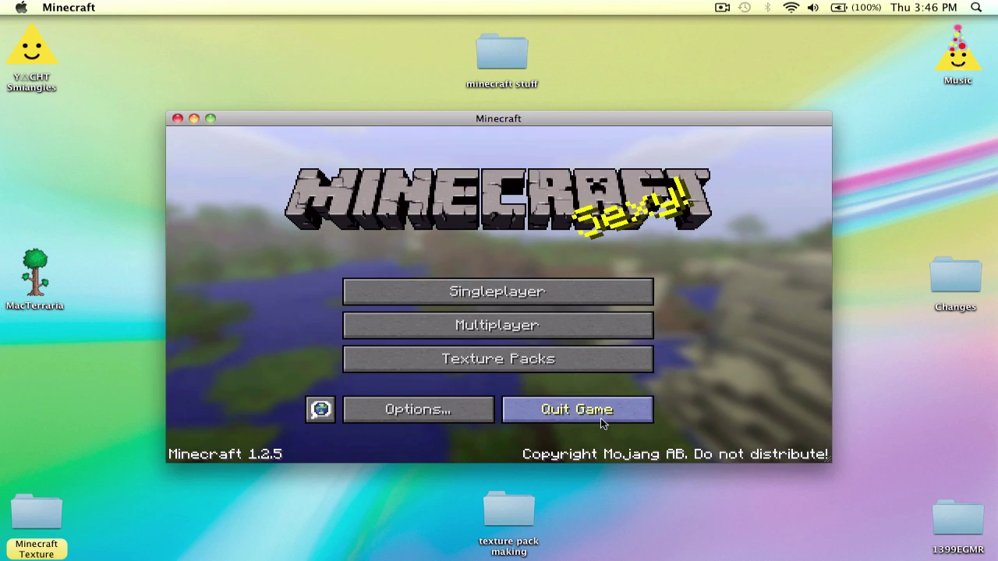
pyautogui.click(601, 418)
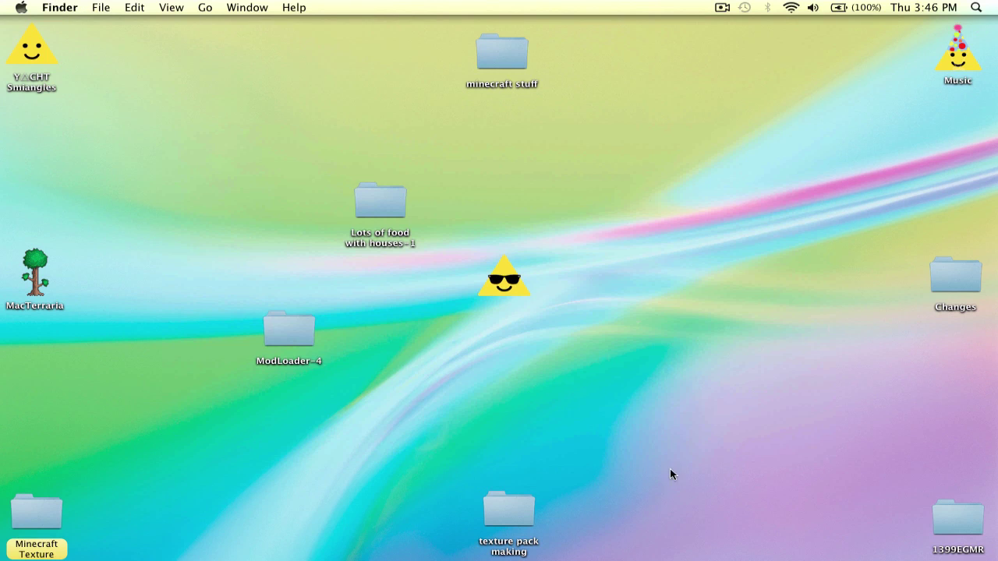
# - Open a new Finder window on the minecraft folder and go into its bin folder
pyautogui.press('super+n')
pyautogui.click(287, 322)
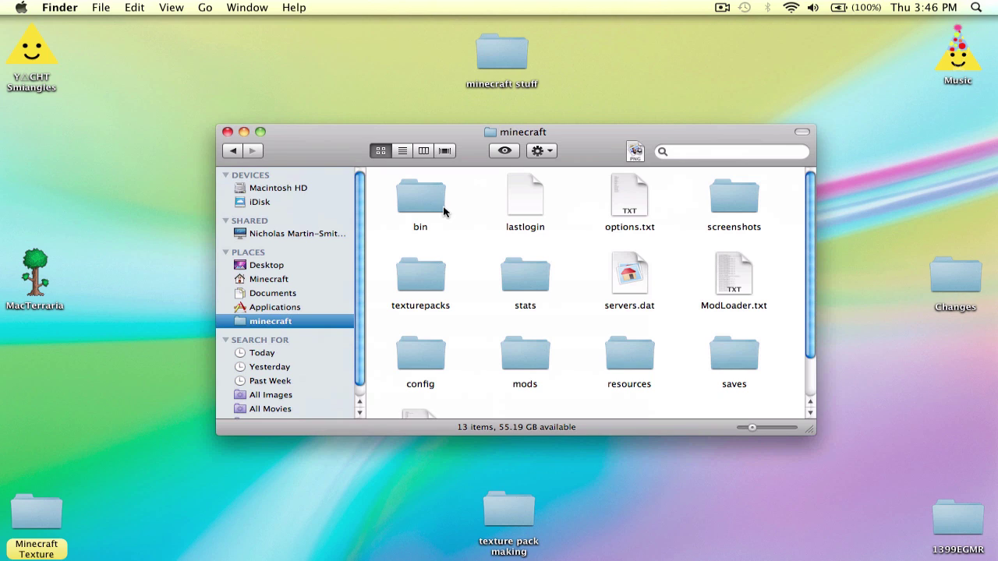
pyautogui.doubleClick(411, 196)
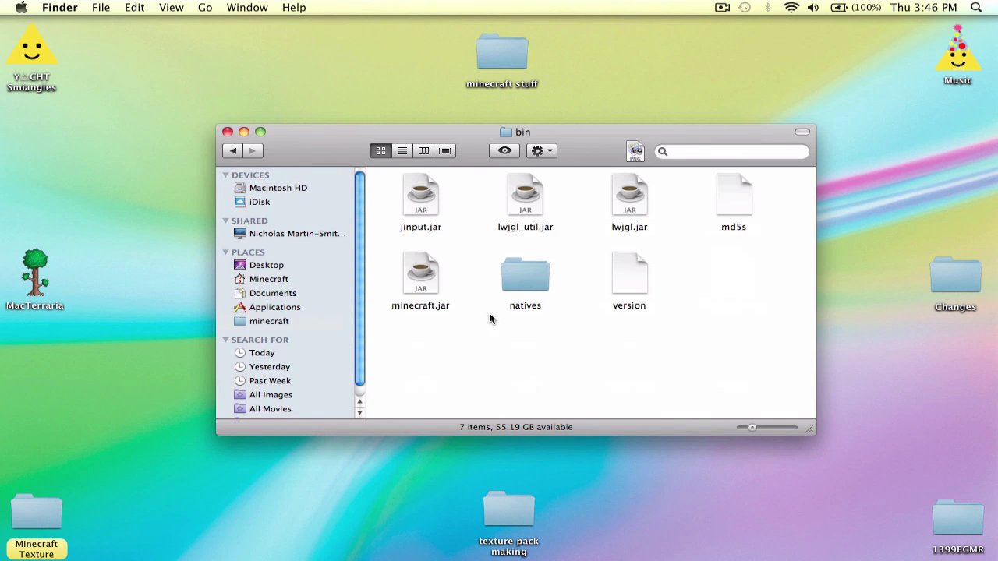
# - Bring up minecraft.jar's context menu twice, dismissing it without choosing an action
pyautogui.rightClick(427, 273)
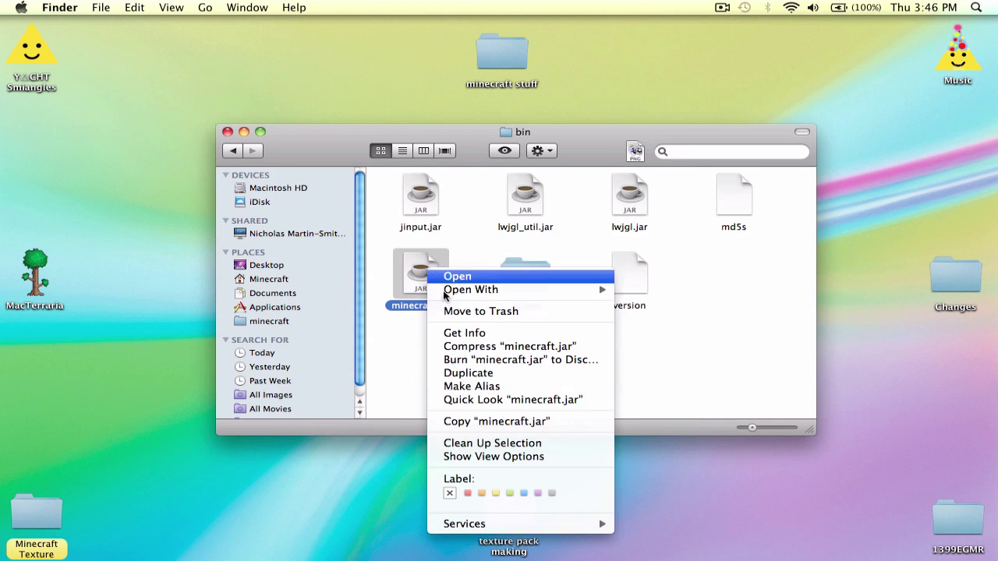
pyautogui.click(398, 363)
pyautogui.moveTo(187, 545)
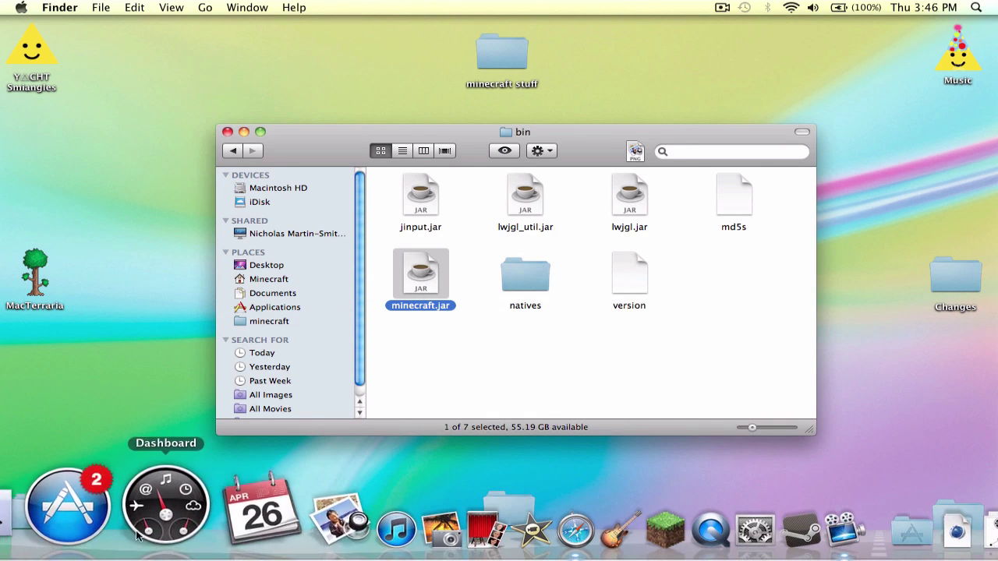
pyautogui.rightClick(428, 277)
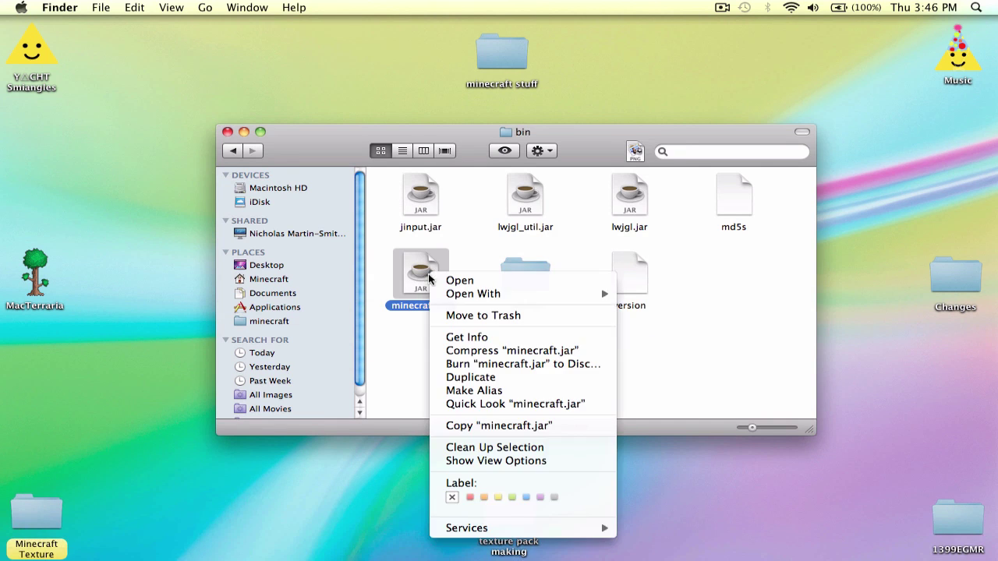
pyautogui.click(438, 250)
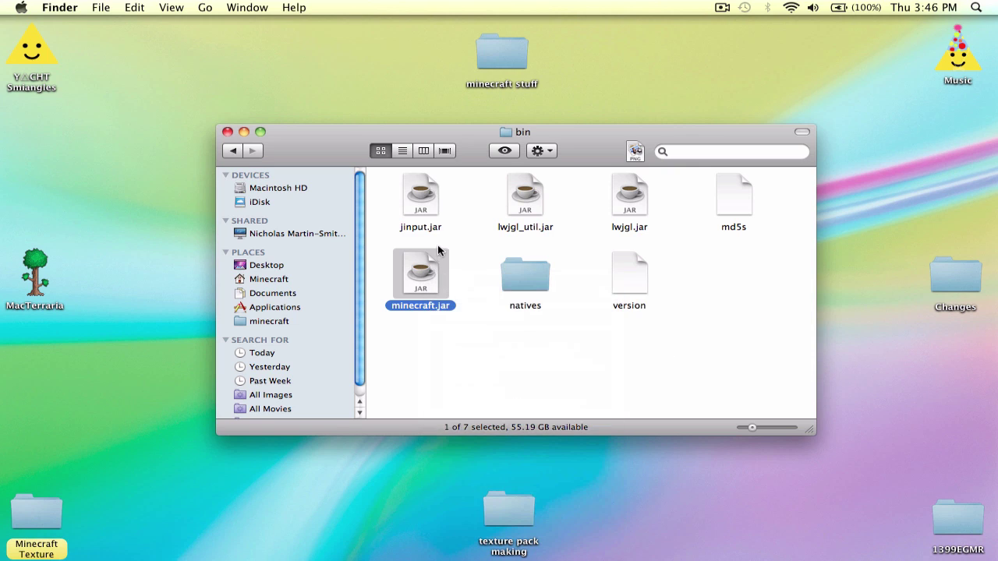
pyautogui.click(495, 384)
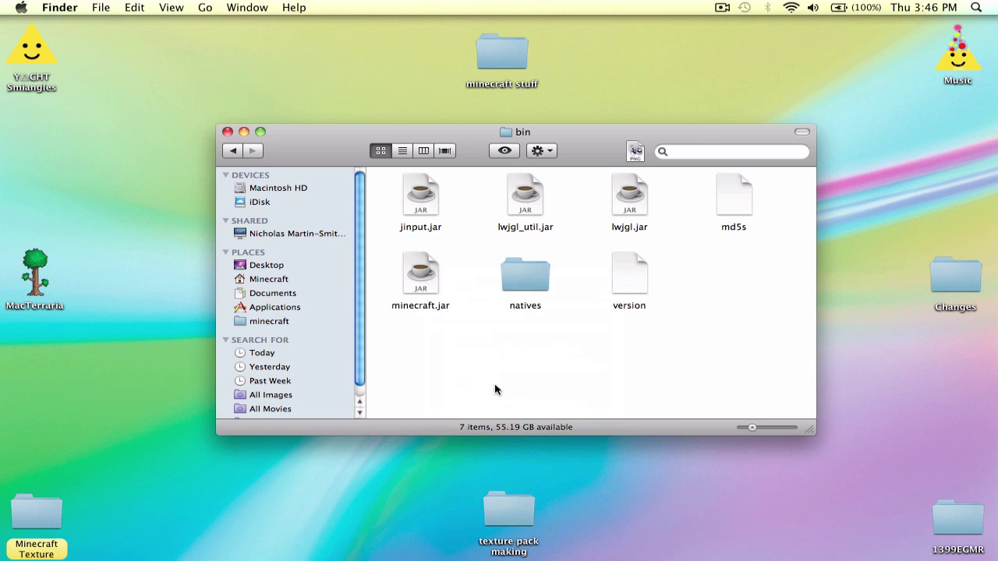
# - Extract minecraft.jar with The Unarchiver and drag the resulting minecraft folder to the Trash
pyautogui.rightClick(421, 290)
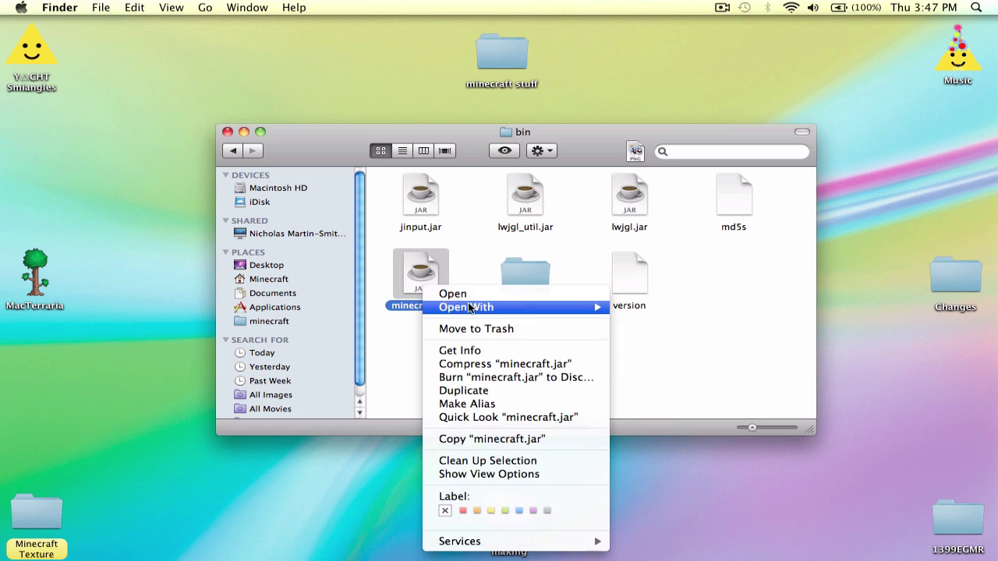
pyautogui.moveTo(546, 308)
pyautogui.click(658, 344)
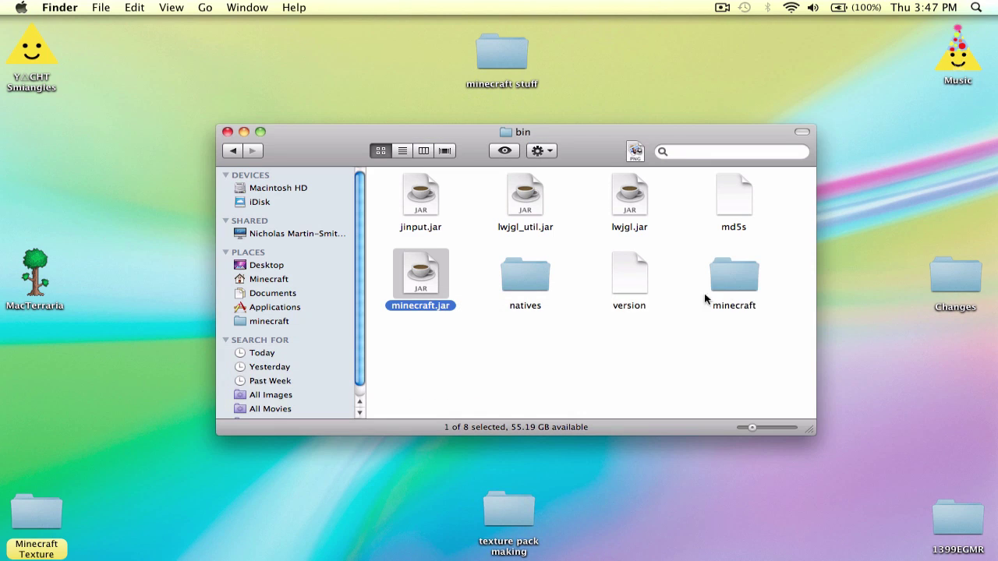
pyautogui.moveTo(741, 296); pyautogui.dragTo(936, 543)
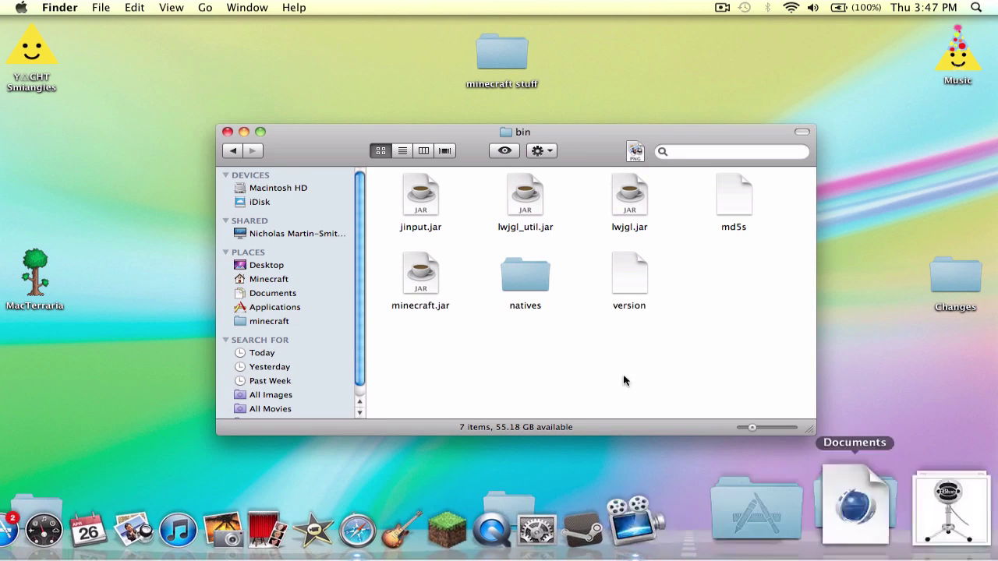
pyautogui.click(422, 293)
pyautogui.click(429, 347)
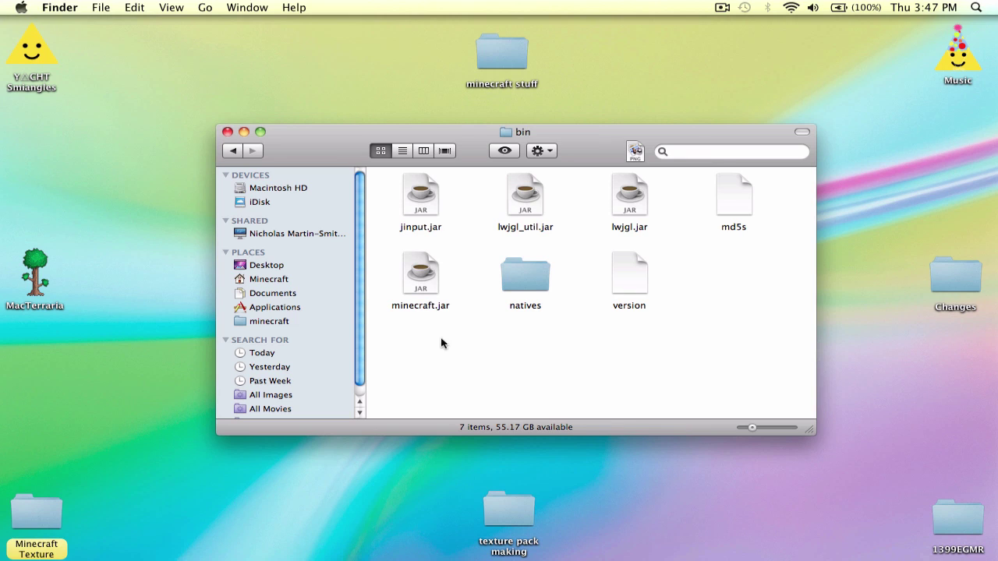
pyautogui.rightClick(414, 273)
# - Rename minecraft.jar to minecraft.zip, accepting the .zip extension change
pyautogui.click(414, 272)
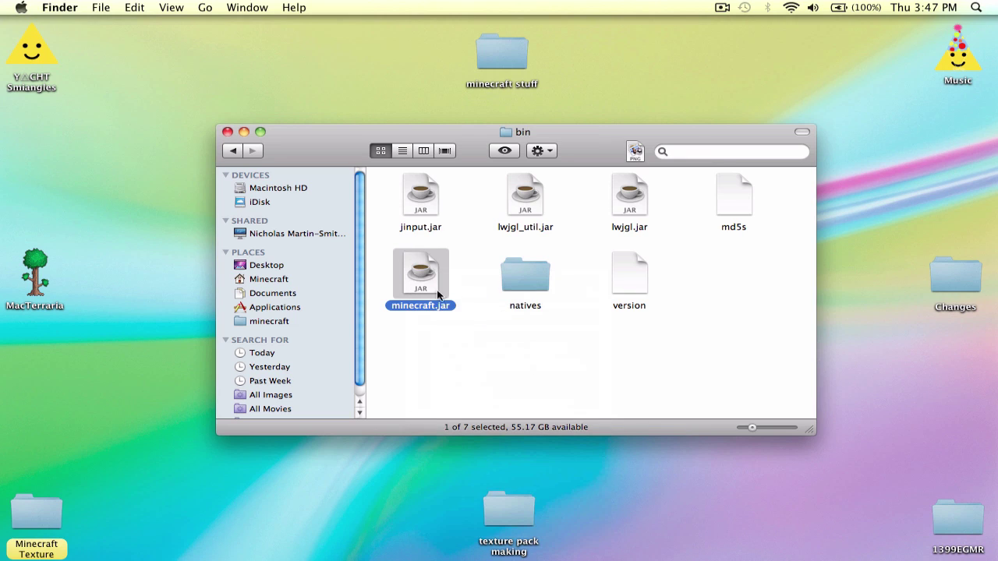
pyautogui.press('Return')
pyautogui.press('Right')
pyautogui.press('BackSpace')
pyautogui.press('BackSpace')
pyautogui.press('BackSpace')
pyautogui.write('zip')
pyautogui.press('Return')
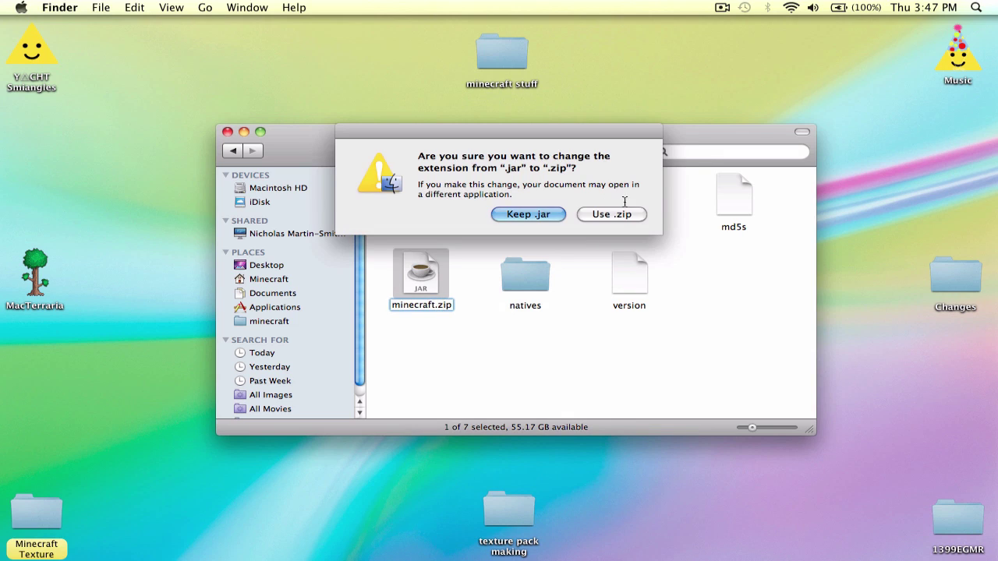
pyautogui.click(613, 216)
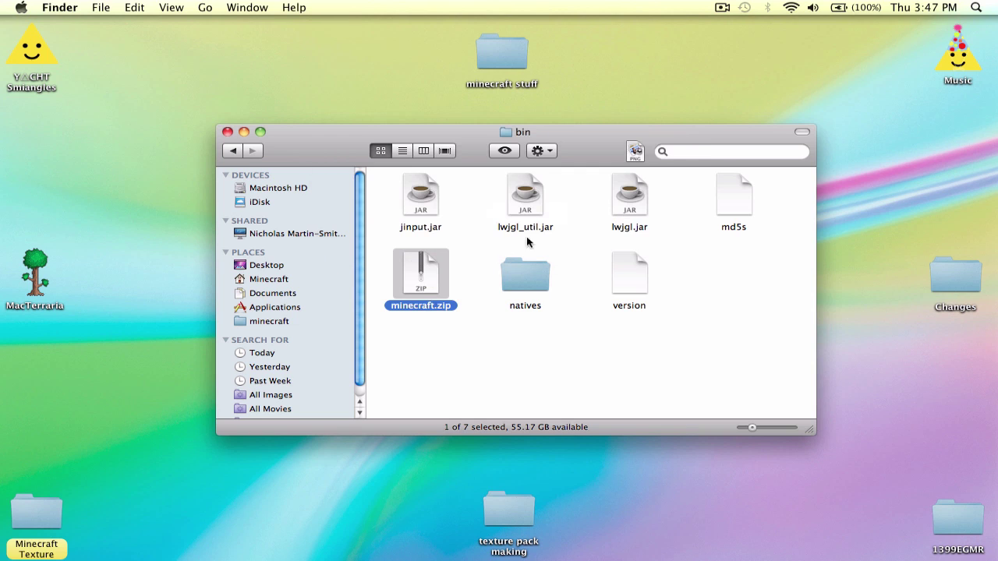
# - Unarchive minecraft.zip, then rename the zip to 'minecraft backup.zip'
pyautogui.doubleClick(431, 271)
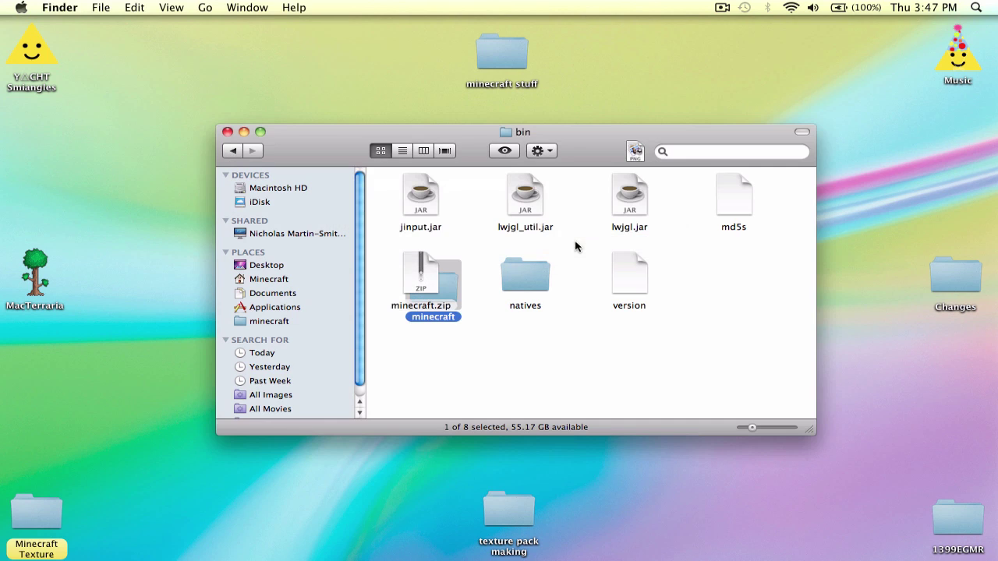
pyautogui.moveTo(453, 293); pyautogui.dragTo(752, 281)
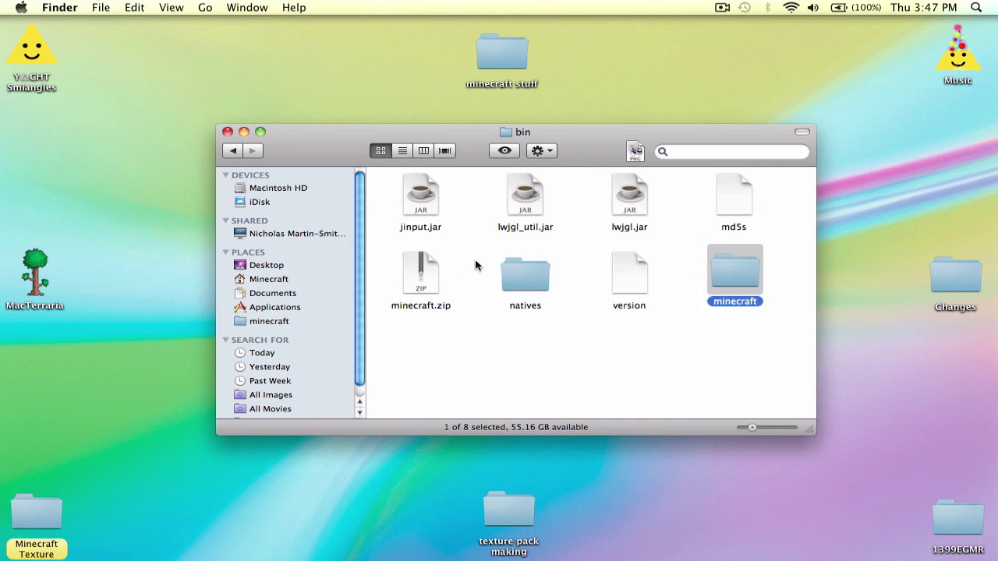
pyautogui.click(433, 264)
pyautogui.press('Return')
pyautogui.press('Right')
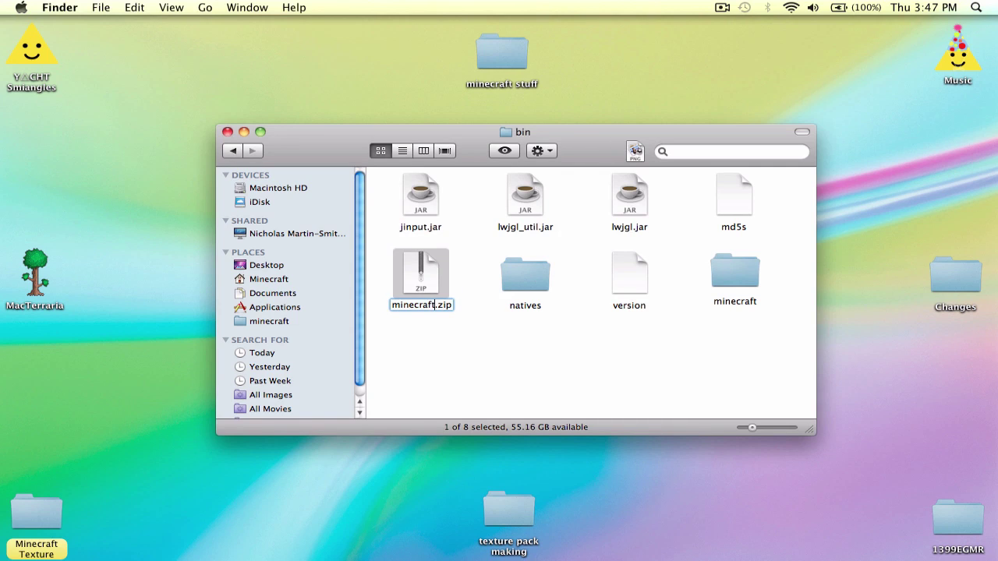
pyautogui.write('backup')
pyautogui.press('Return')
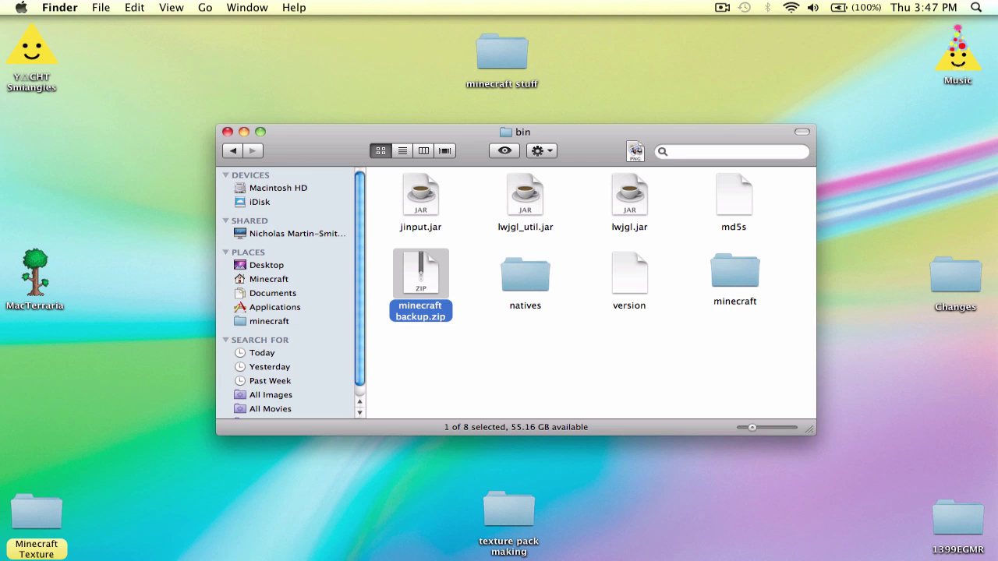
pyautogui.click(724, 249)
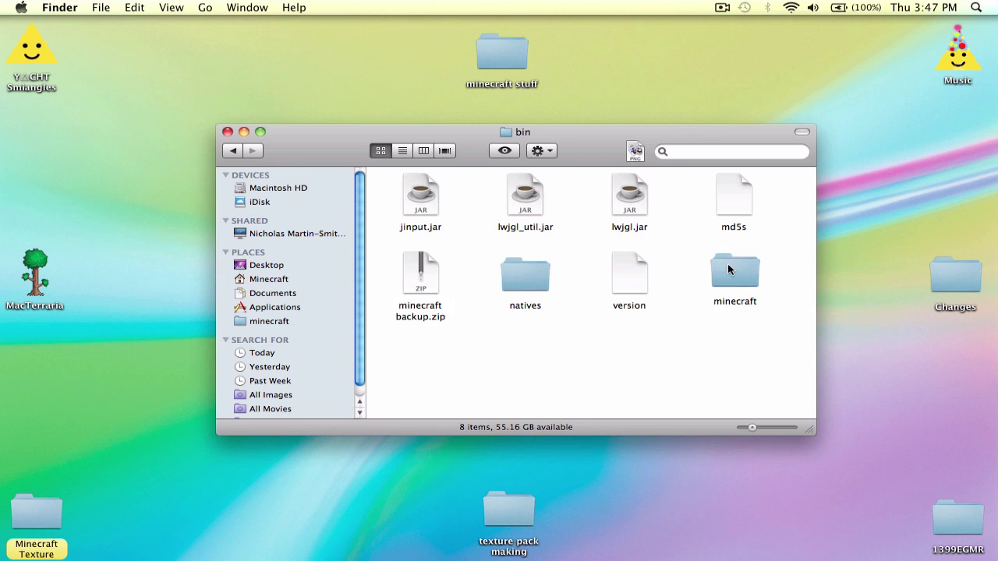
# - Rename the extracted minecraft folder to minecraft.jar and confirm adding the .jar extension
pyautogui.click(728, 263)
pyautogui.press('Return')
pyautogui.write('minecraft.j')
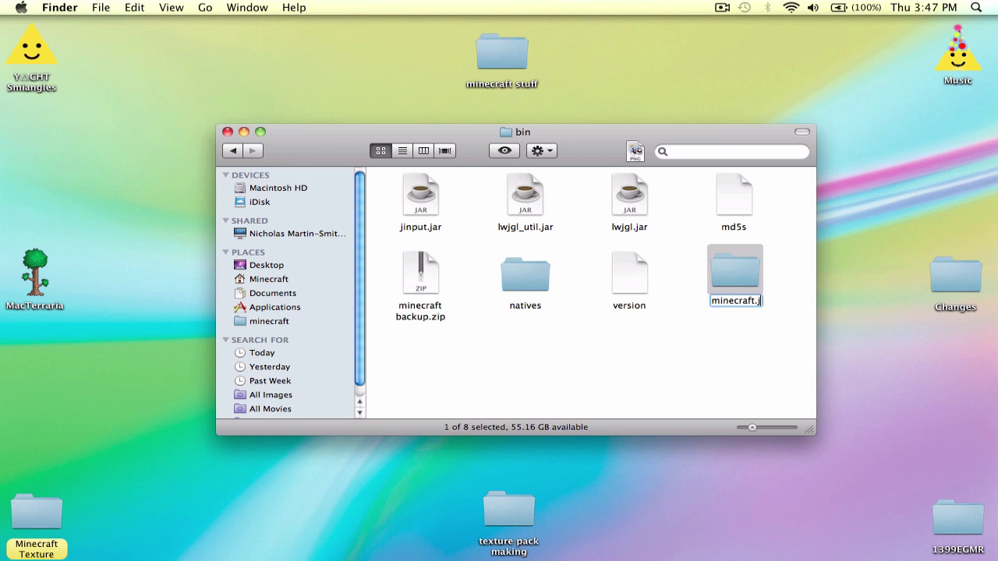
pyautogui.write('ar')
pyautogui.press('Return')
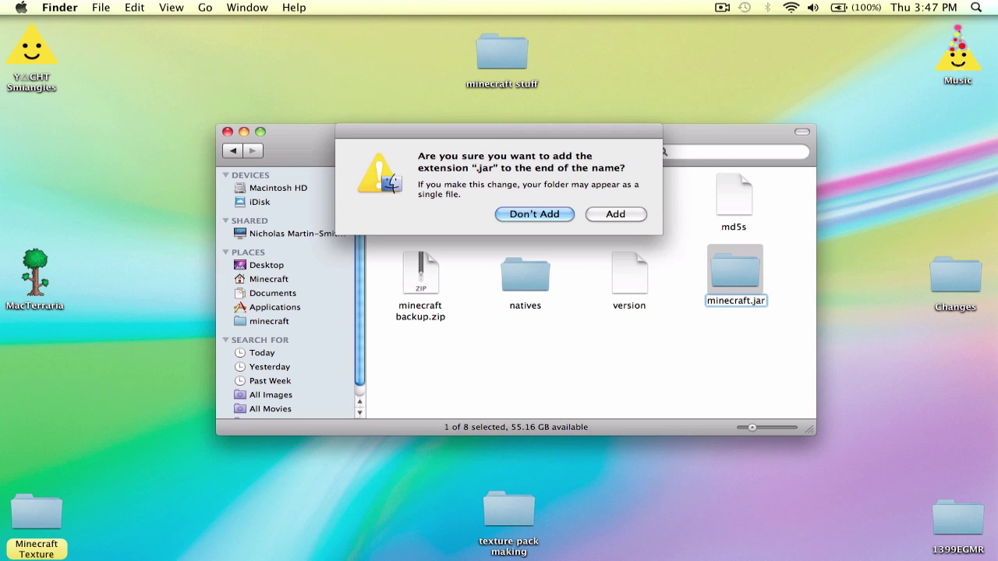
pyautogui.click(608, 216)
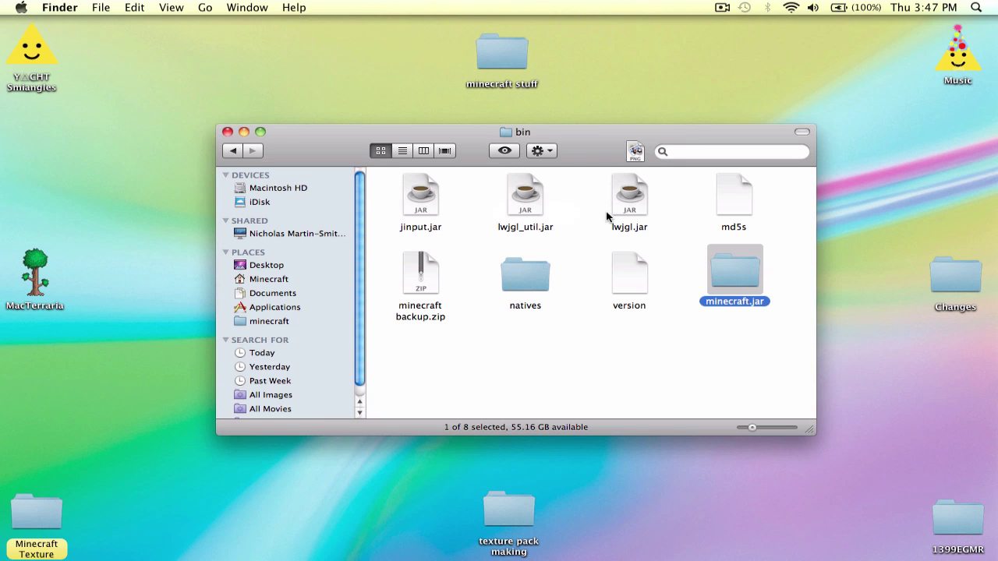
# - Open the minecraft.jar and ModLoader-4 folders and copy all 19 ModLoader-4 class files
pyautogui.doubleClick(735, 272)
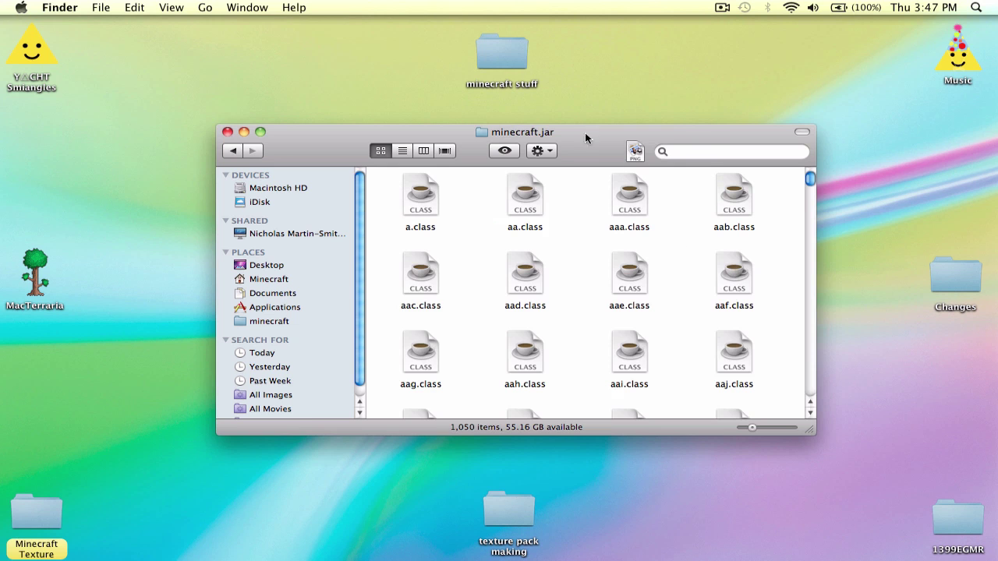
pyautogui.moveTo(593, 154); pyautogui.dragTo(723, 9)
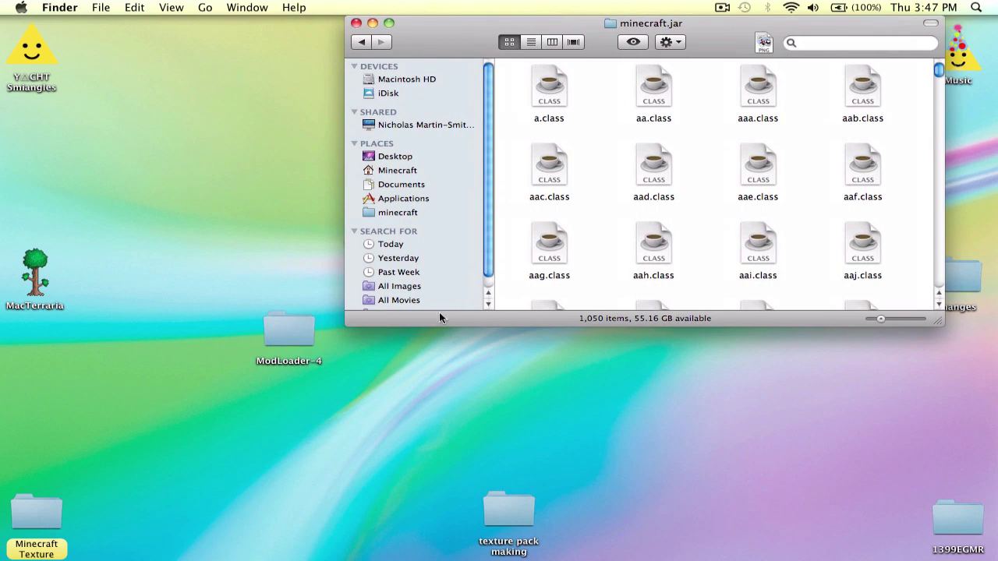
pyautogui.doubleClick(296, 336)
pyautogui.moveTo(524, 97); pyautogui.dragTo(880, 297)
pyautogui.click(879, 304)
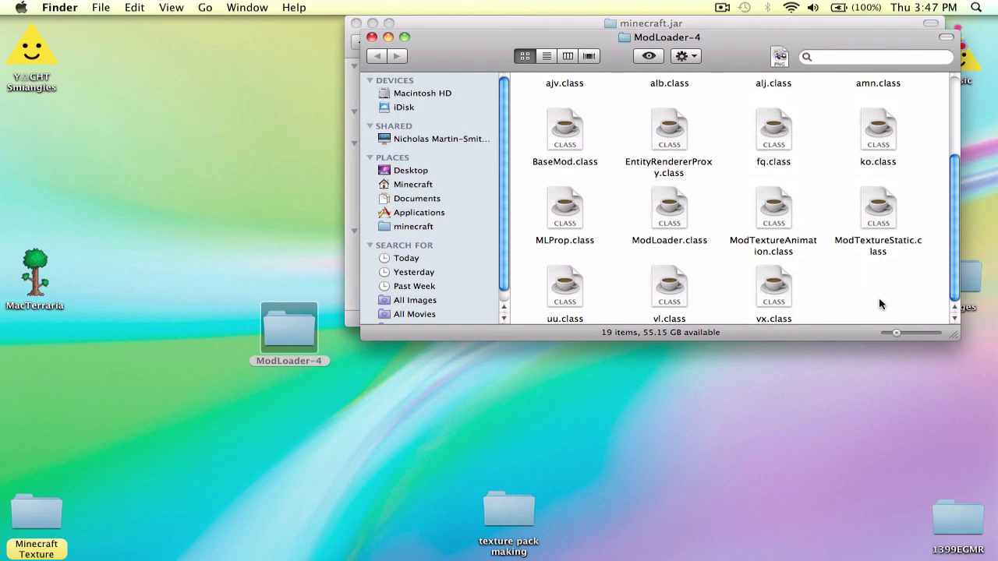
pyautogui.press('super+a')
pyautogui.press('super+c')
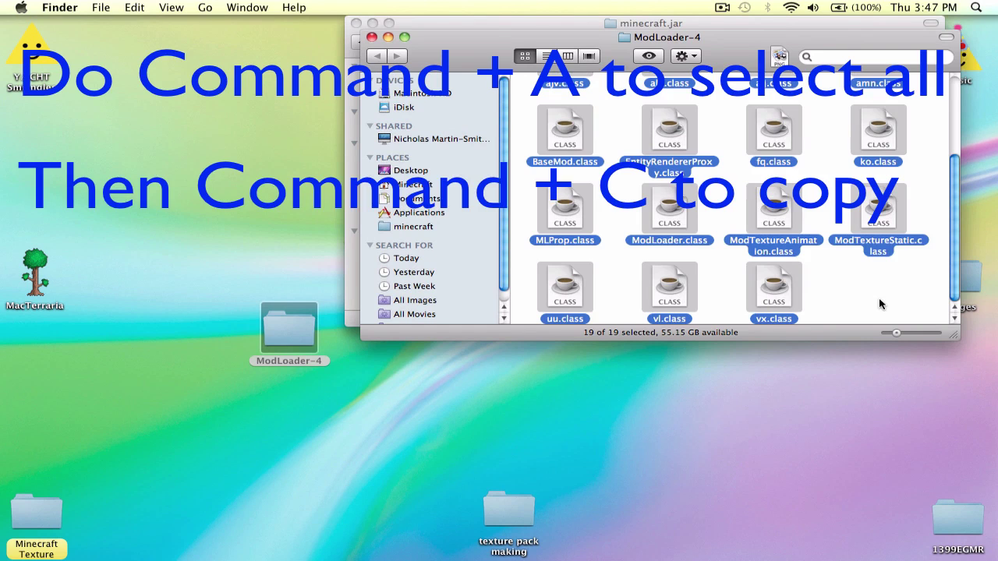
pyautogui.press('super+w')
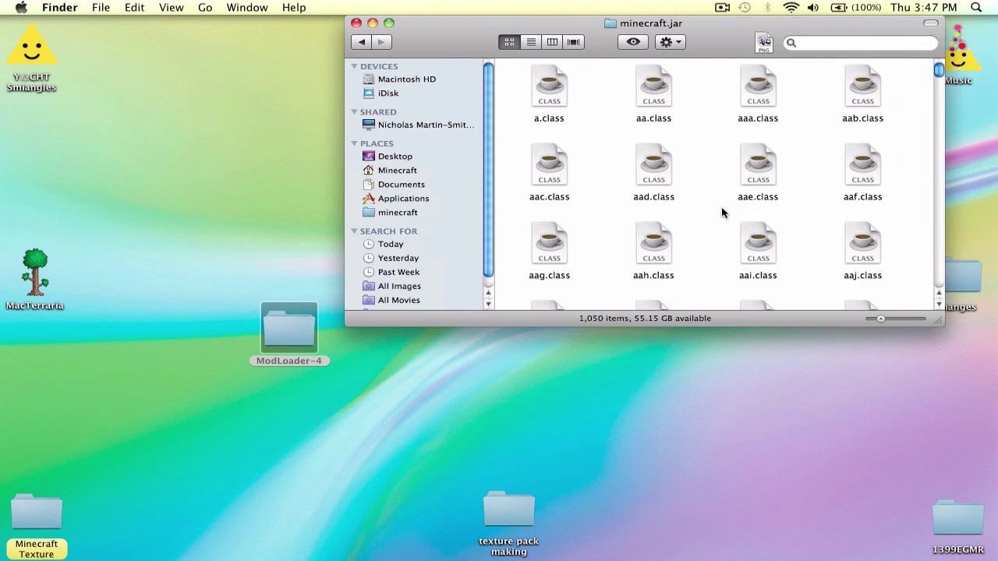
# - Paste the class files into minecraft.jar, replacing all duplicates, and close the window
pyautogui.press('super+v')
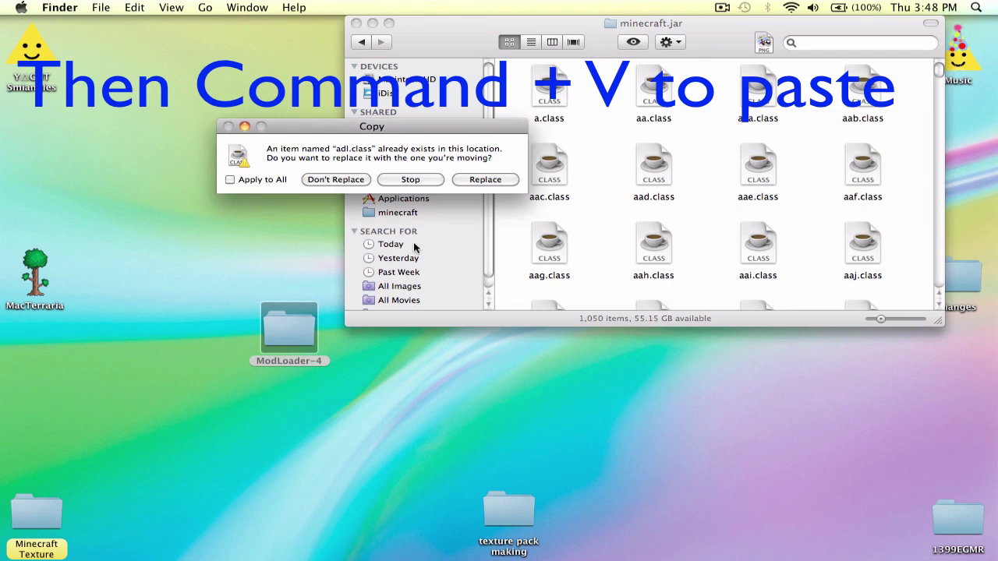
pyautogui.click(255, 181)
pyautogui.click(476, 180)
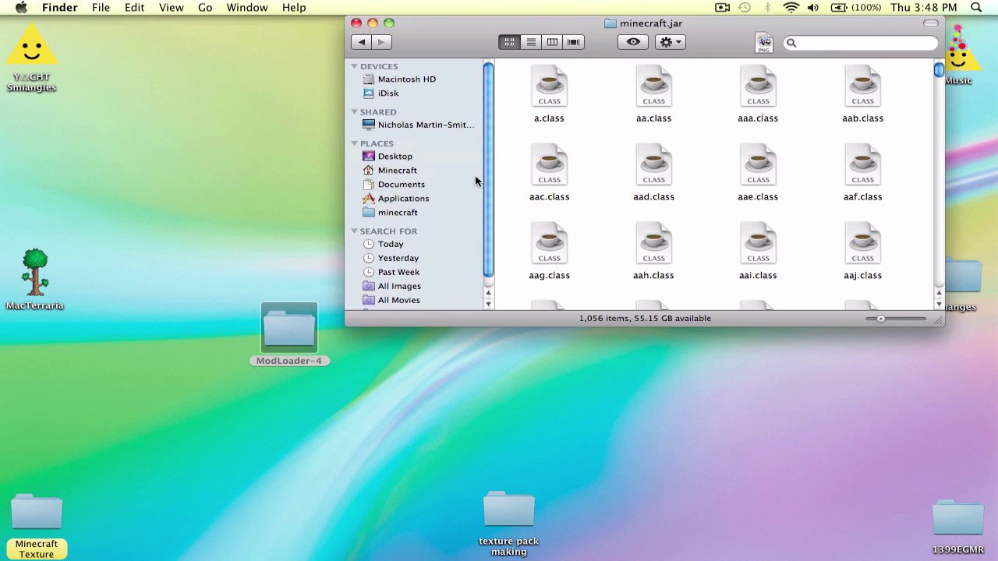
pyautogui.click(356, 23)
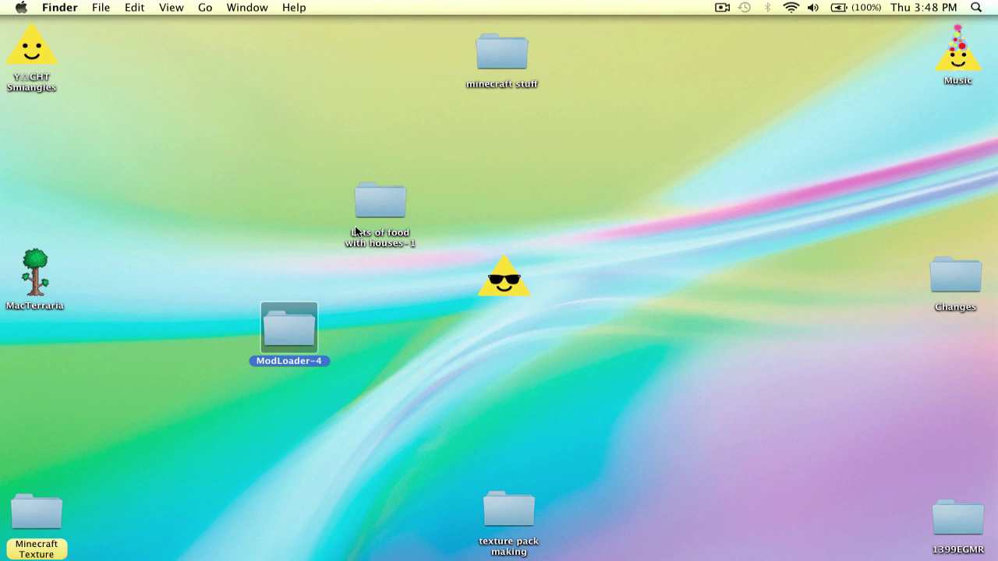
pyautogui.press('super+n')
# - Open bin/minecraft.jar and select all 18 items in Lots of food with houses-1
pyautogui.click(273, 324)
pyautogui.click(407, 200)
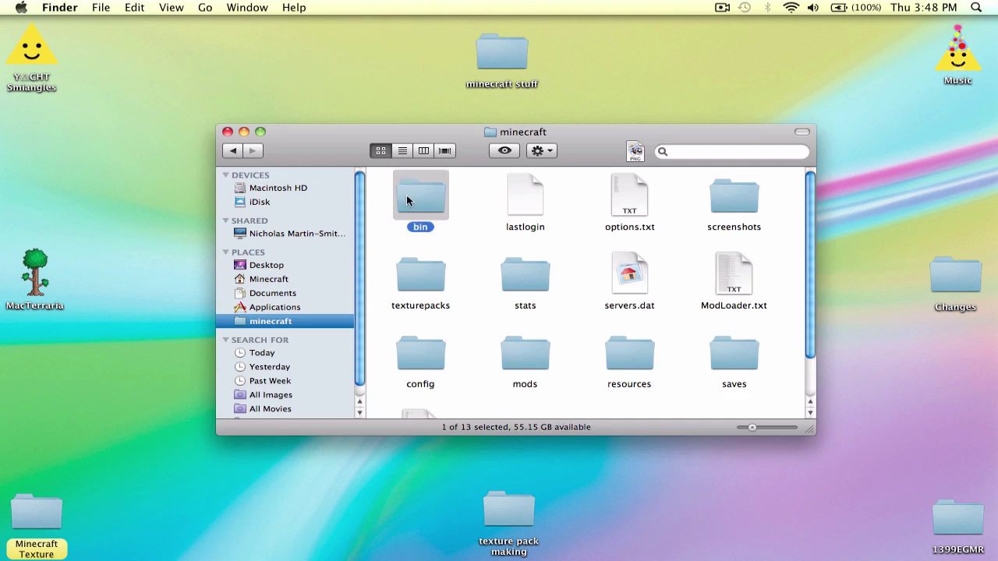
pyautogui.doubleClick(407, 200)
pyautogui.doubleClick(723, 276)
pyautogui.moveTo(454, 163); pyautogui.dragTo(373, 281)
pyautogui.doubleClick(380, 201)
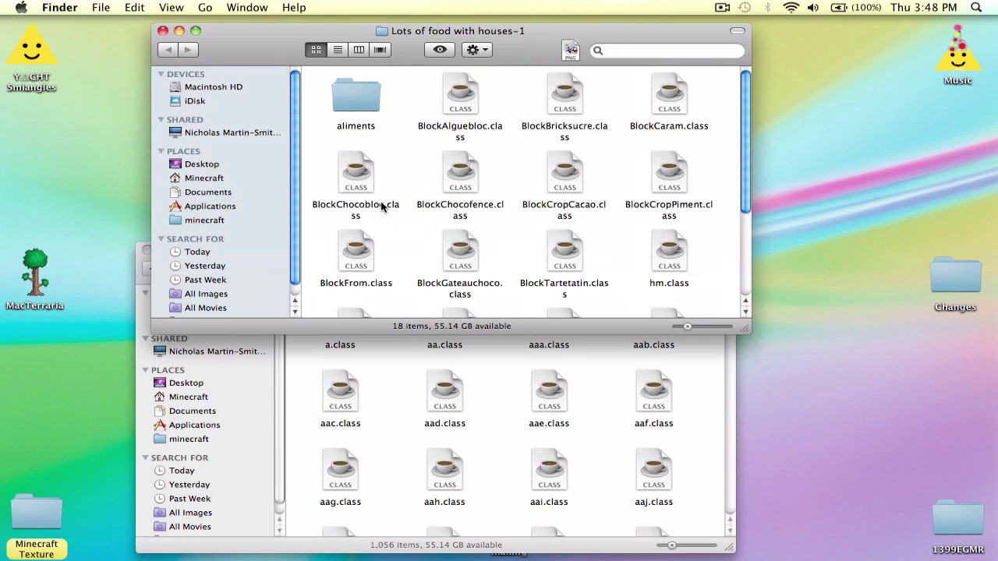
pyautogui.press('super+a')
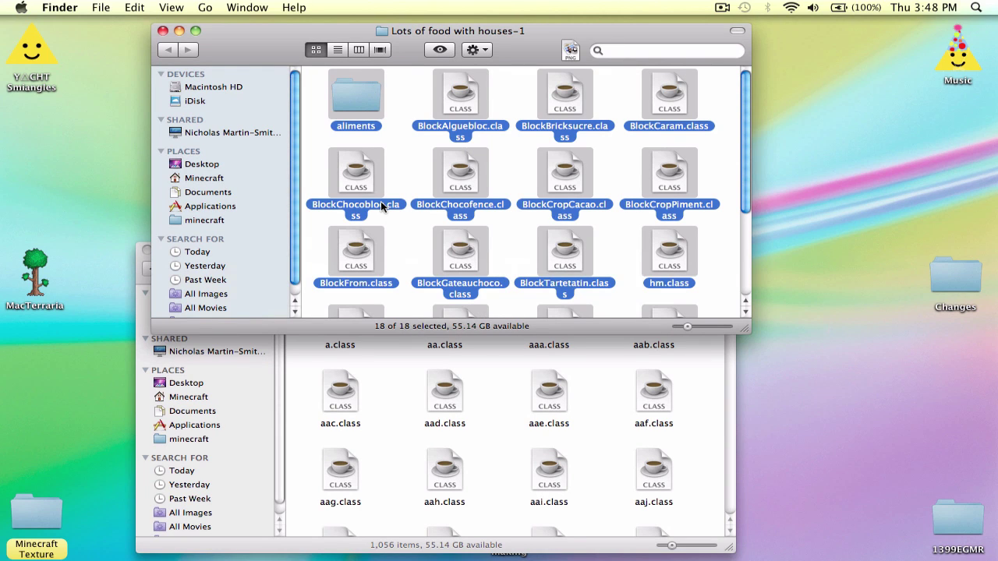
pyautogui.press('super+w')
# - Paste the Lots of food items into minecraft.jar, replacing the existing META-INF
pyautogui.moveTo(394, 244); pyautogui.dragTo(418, 66)
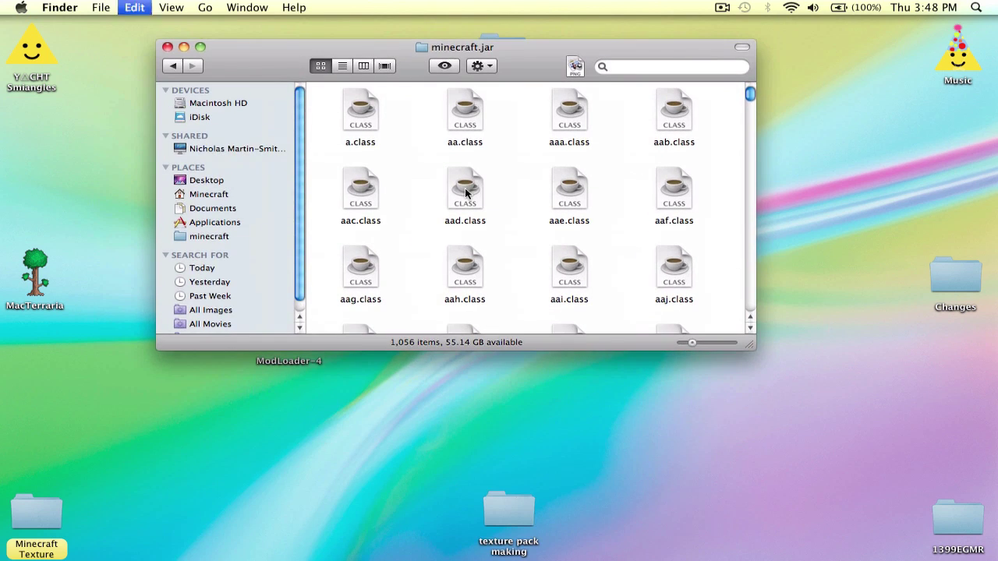
pyautogui.press('super+v')
pyautogui.click(480, 180)
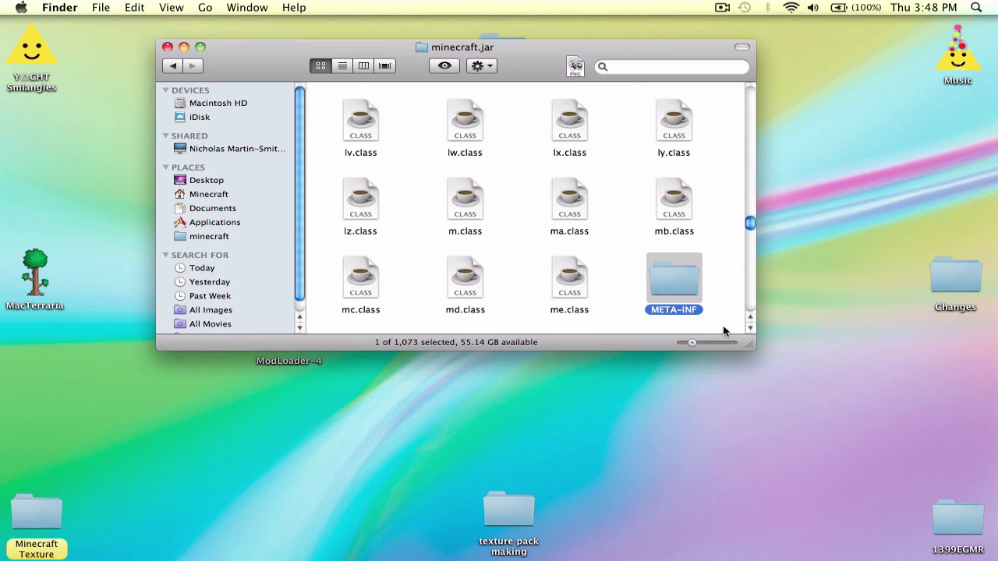
# - Move the META-INF folder to the Trash and close the minecraft.jar window
pyautogui.rightClick(675, 278)
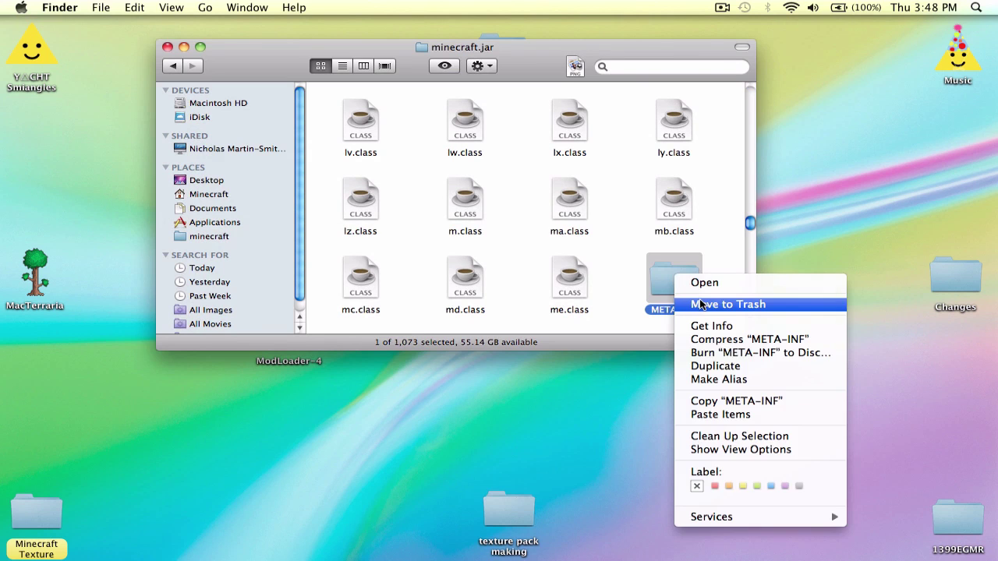
pyautogui.click(700, 304)
pyautogui.press('super+w')
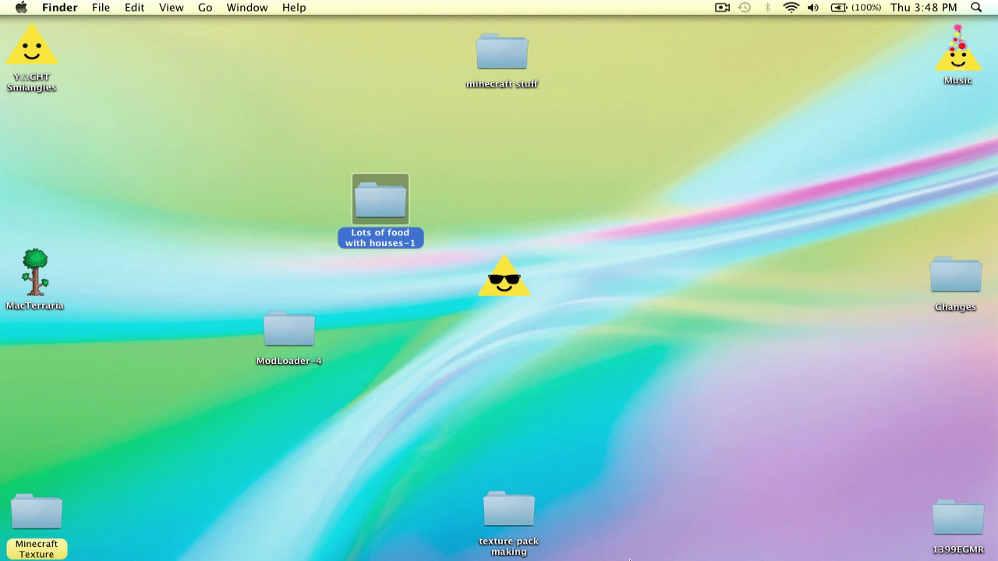
pyautogui.click(650, 260)
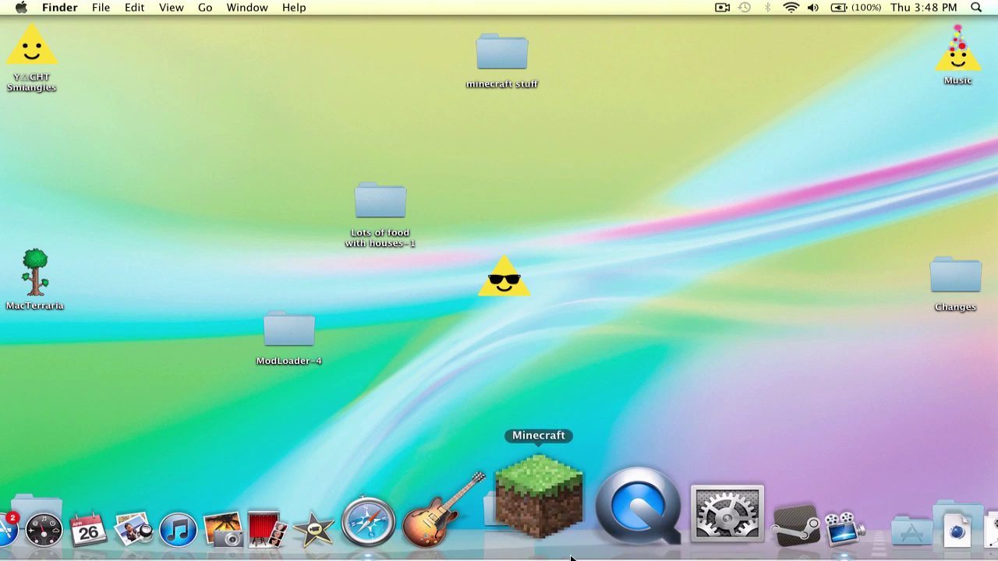
pyautogui.click(569, 545)
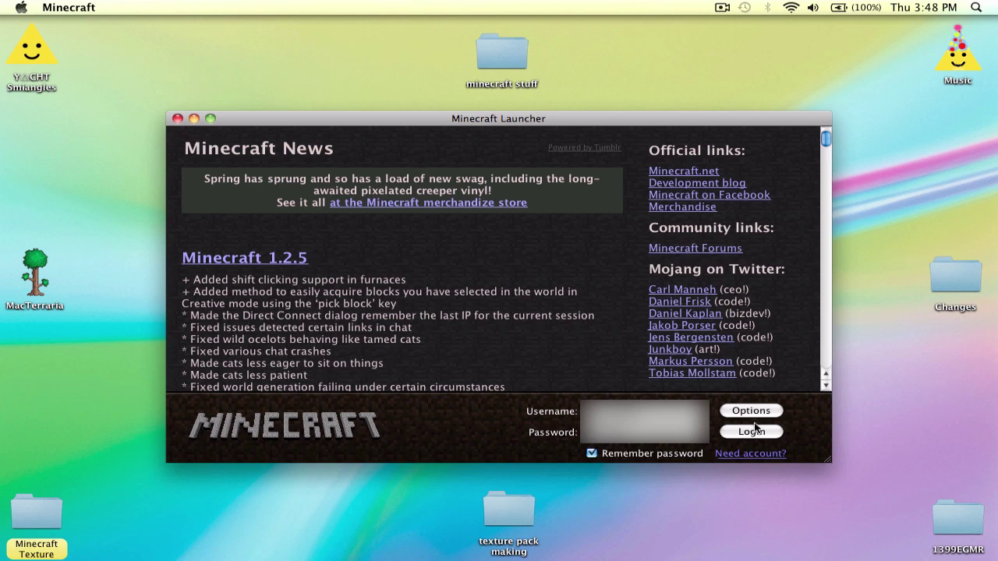
pyautogui.click(752, 431)
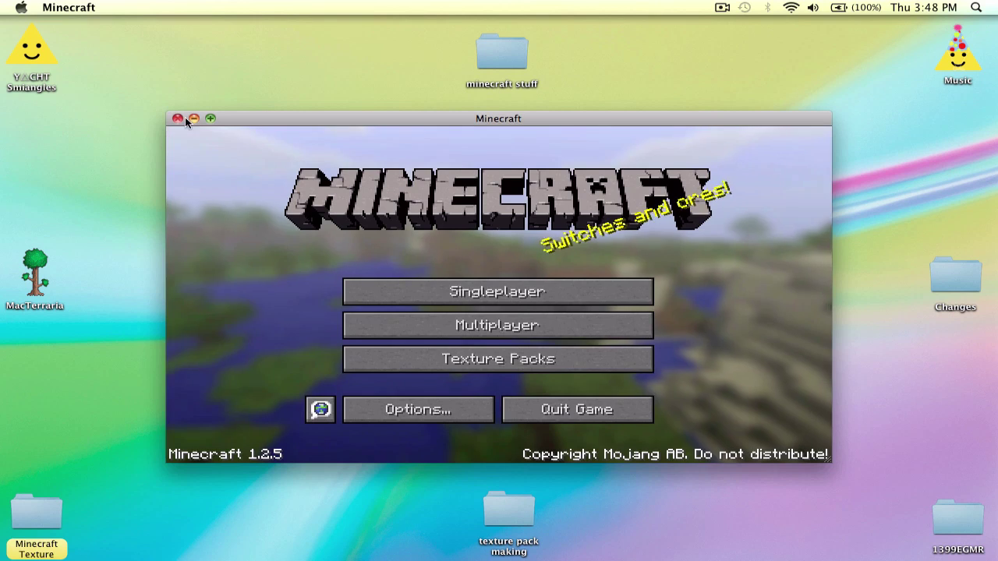
pyautogui.click(534, 401)
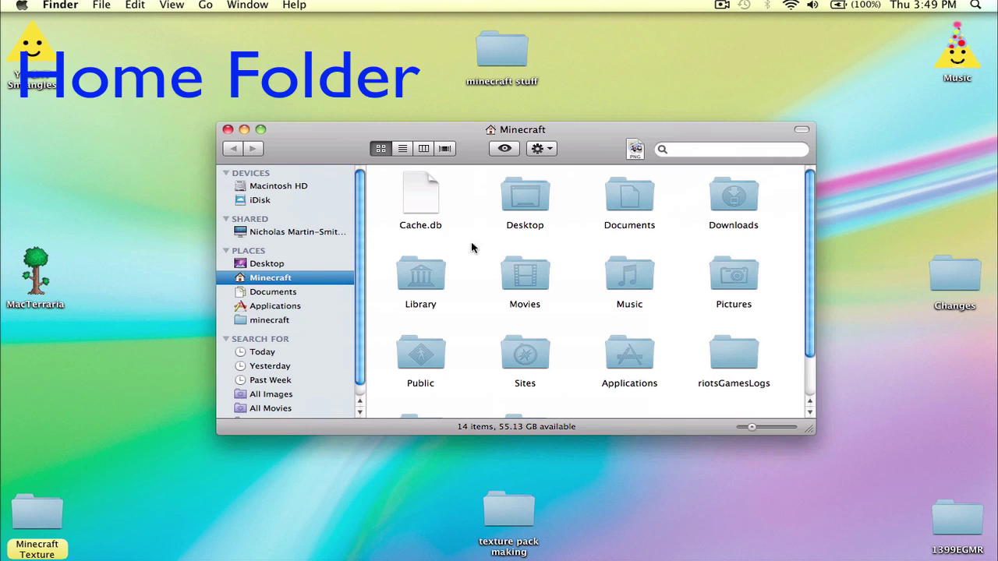
# - Go to Library > Application Support > minecraft and delete the old bin folder
pyautogui.click(409, 270)
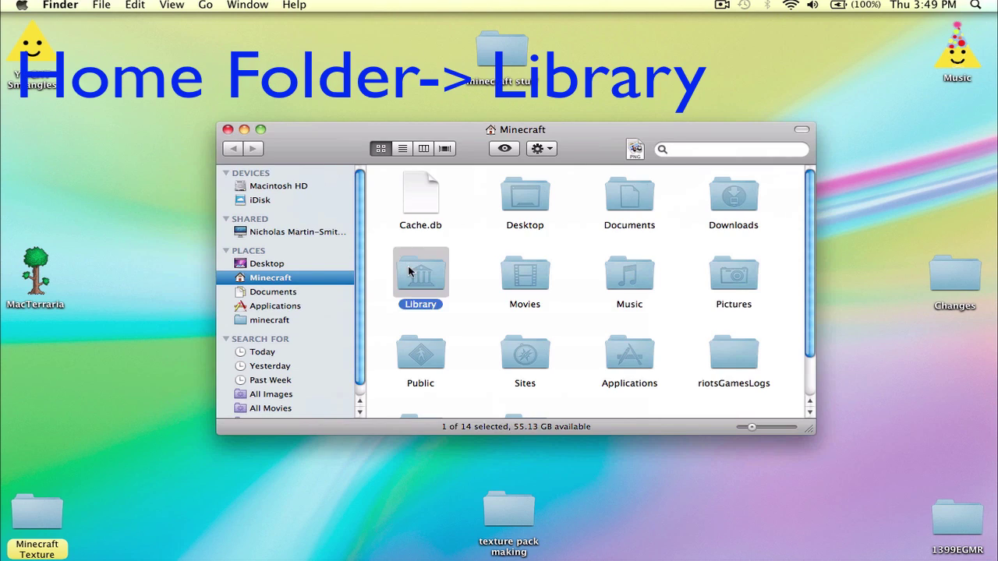
pyautogui.doubleClick(409, 271)
pyautogui.doubleClick(422, 189)
pyautogui.doubleClick(538, 207)
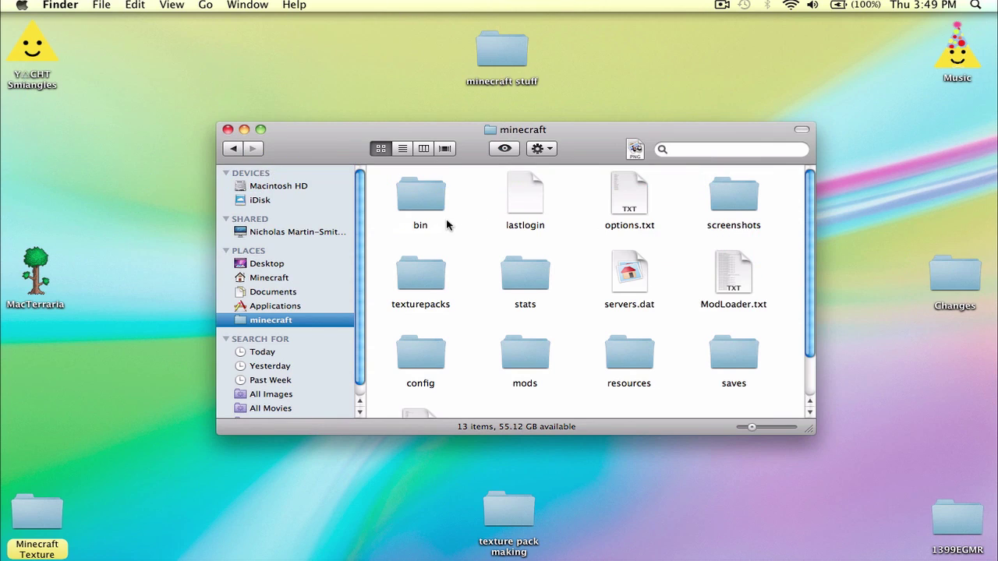
pyautogui.rightClick(416, 193)
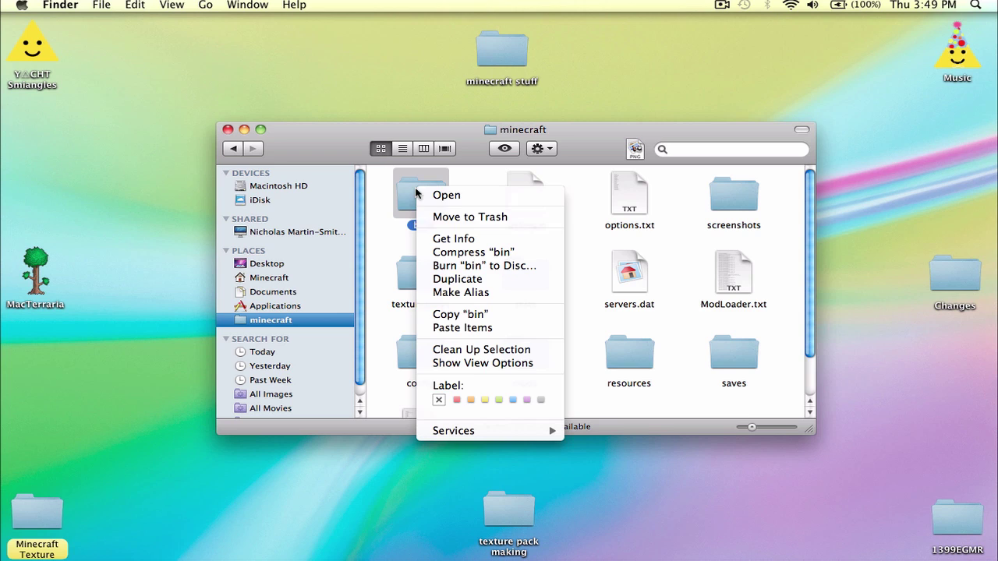
pyautogui.click(449, 218)
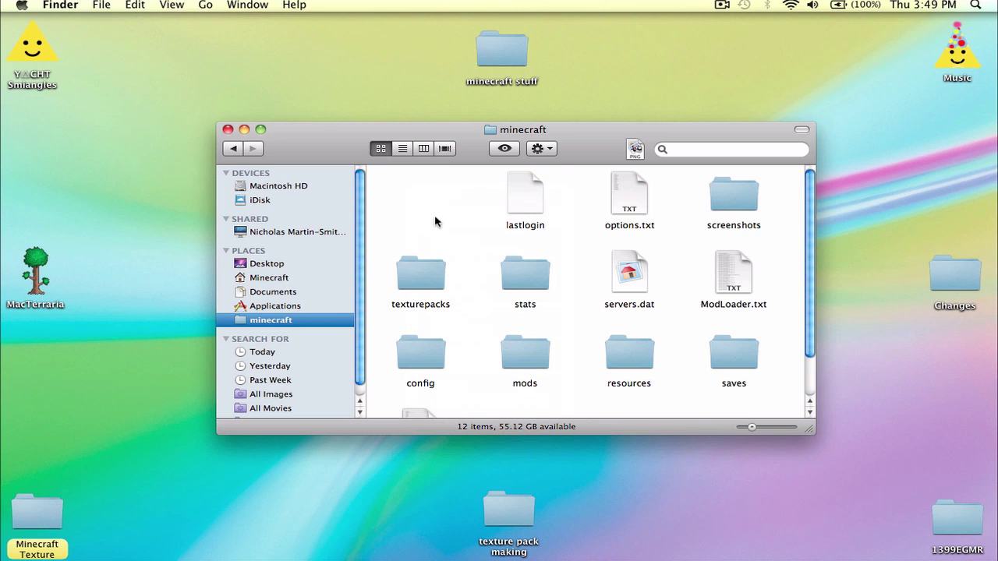
# - Launch Minecraft with Force update enabled in the launcher Options, then log in
pyautogui.press('super+w')
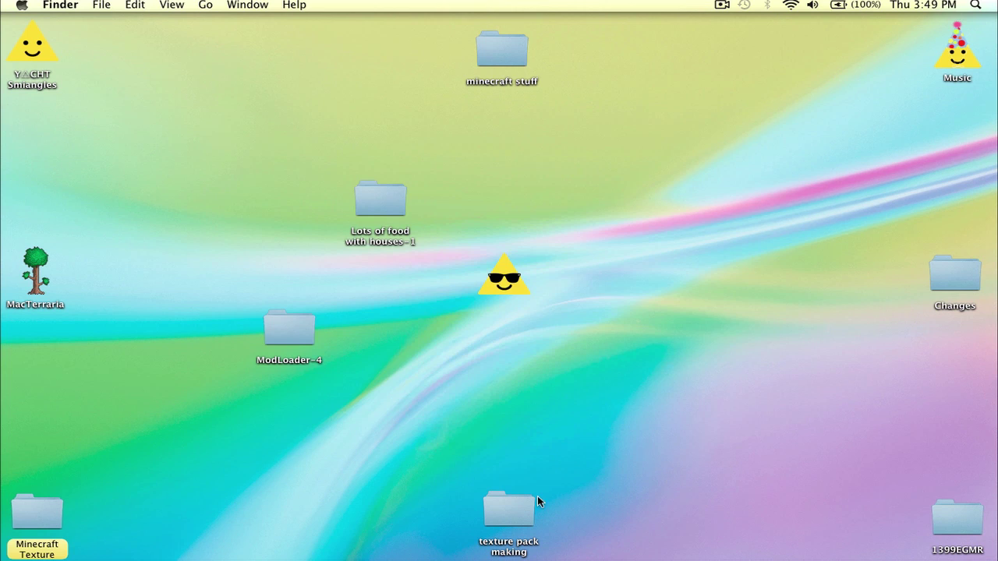
pyautogui.moveTo(563, 557)
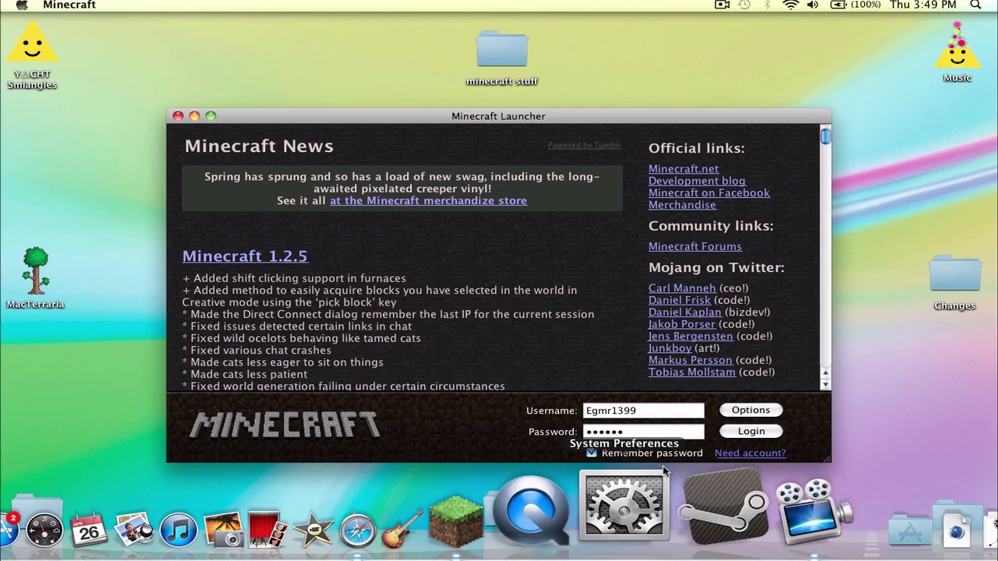
pyautogui.click(750, 409)
pyautogui.click(604, 273)
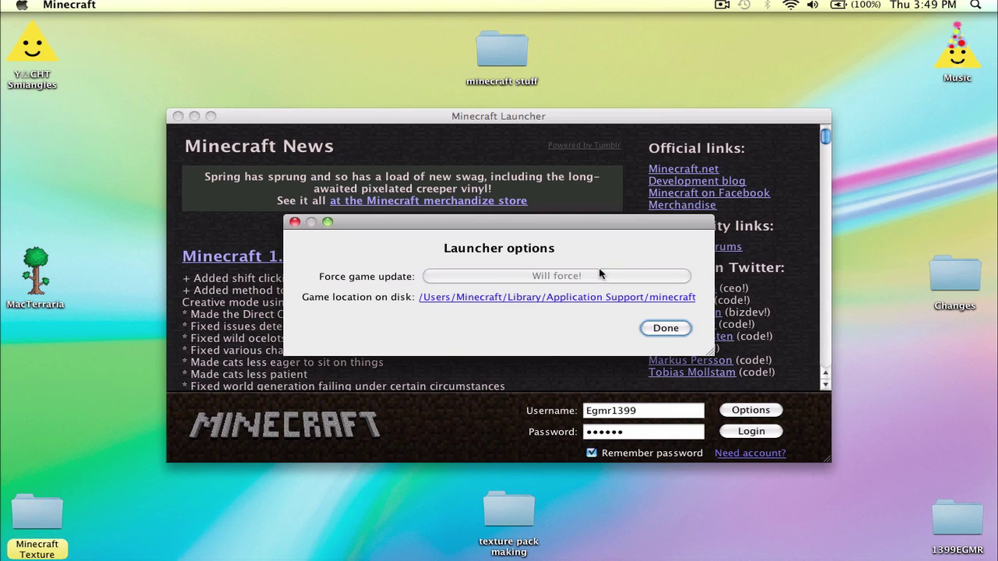
pyautogui.click(655, 328)
pyautogui.click(761, 432)
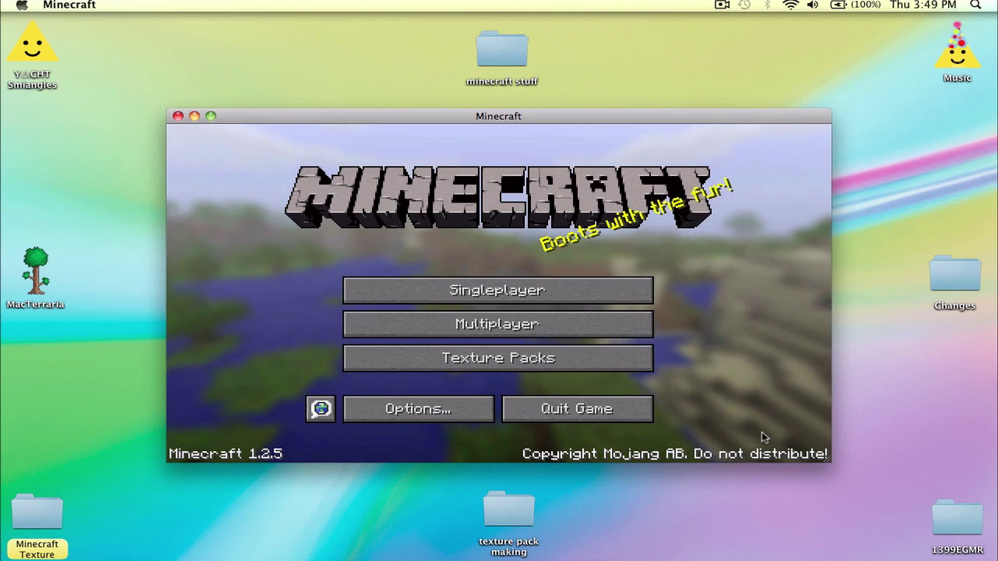
# - Quit the game and extract minecraft/bin/minecraft.jar with Archive Utility
pyautogui.click(637, 408)
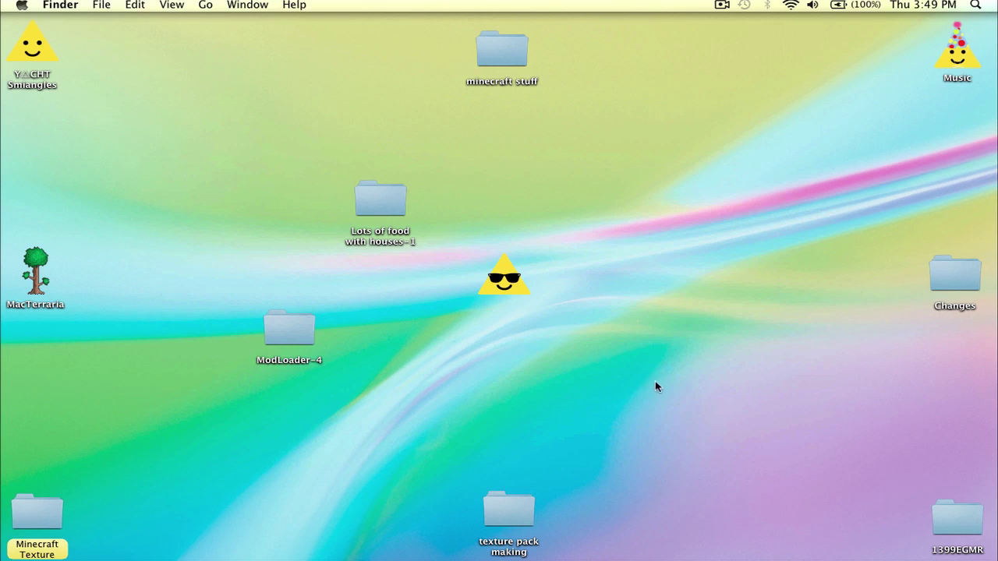
pyautogui.press('super+n')
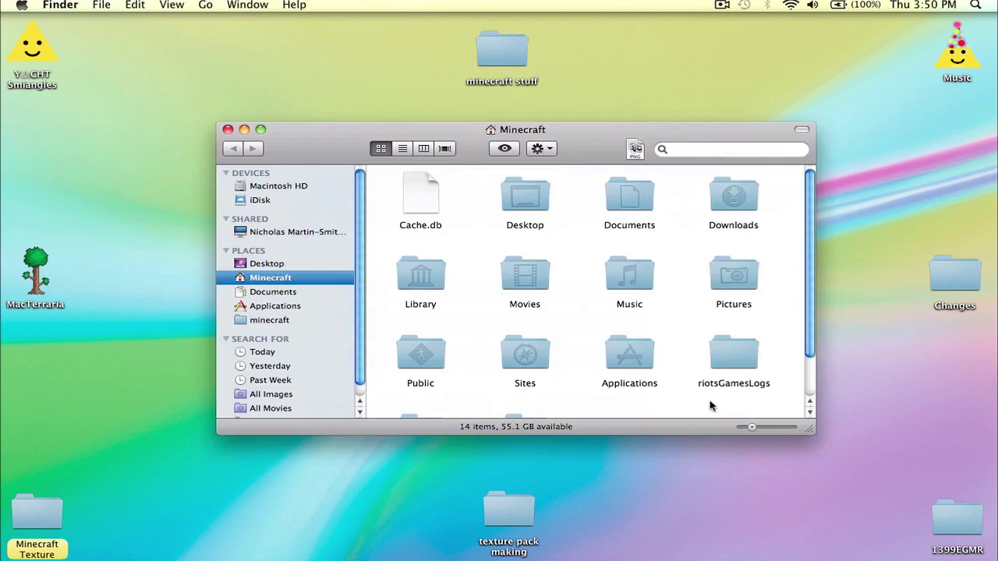
pyautogui.click(332, 321)
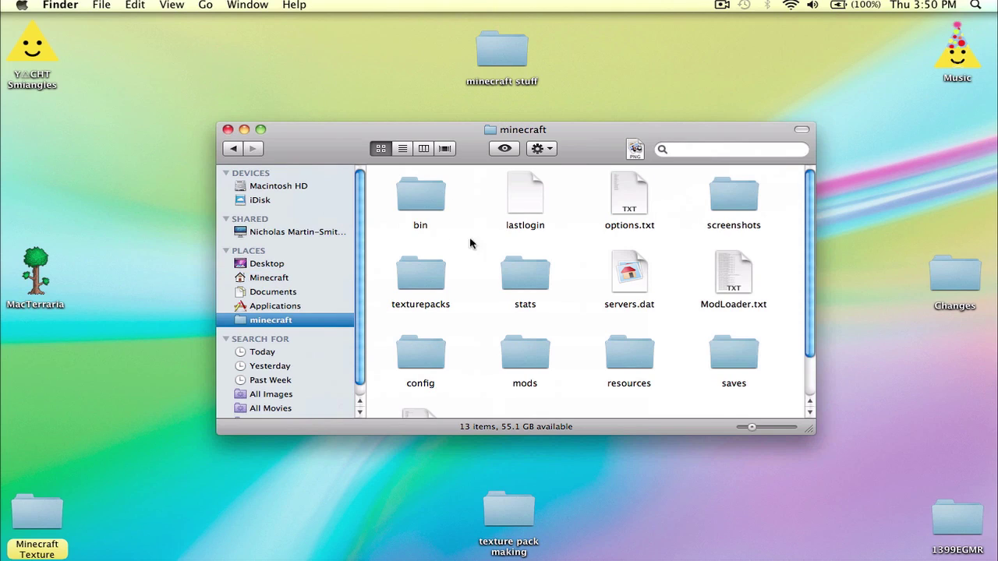
pyautogui.doubleClick(418, 186)
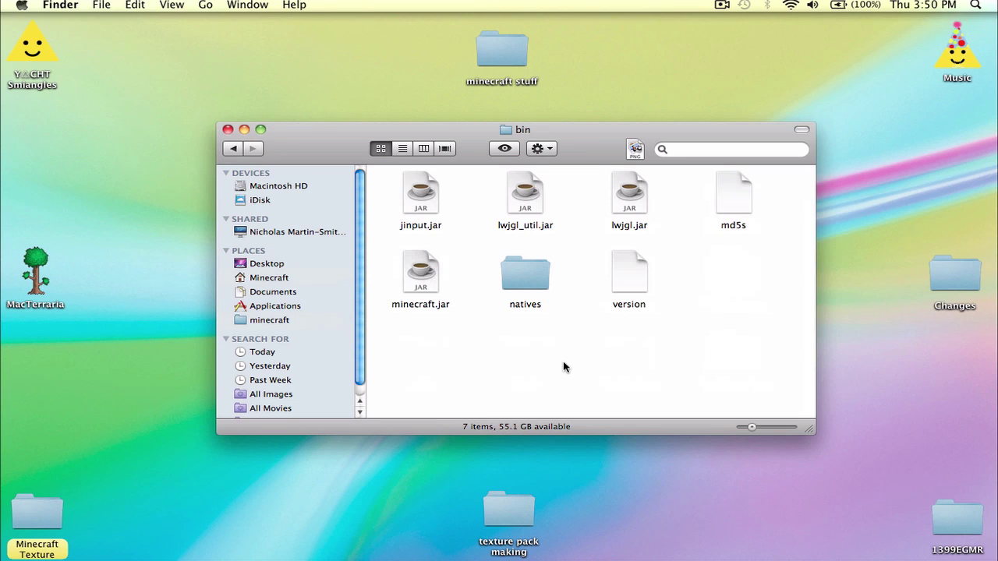
pyautogui.rightClick(428, 271)
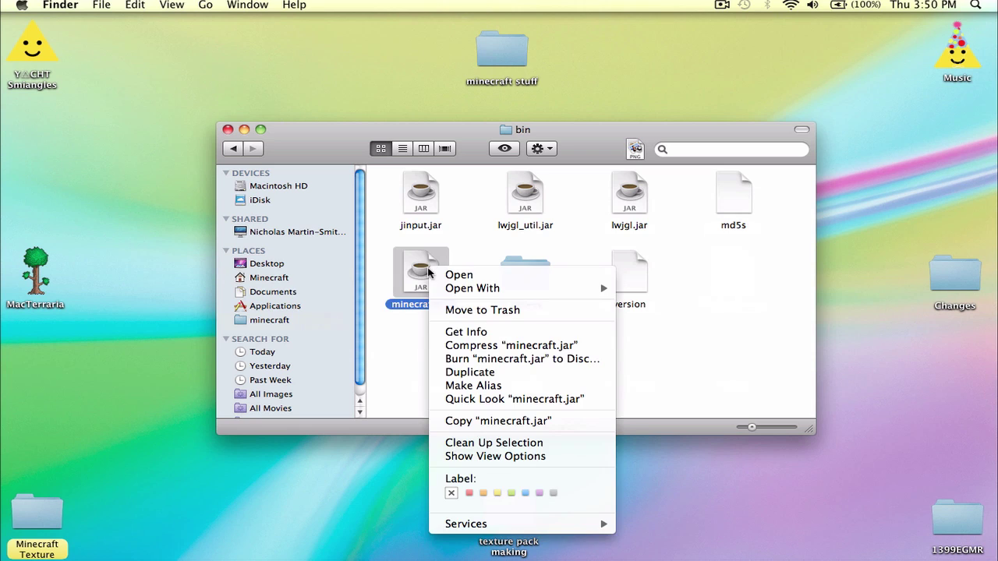
pyautogui.moveTo(461, 288)
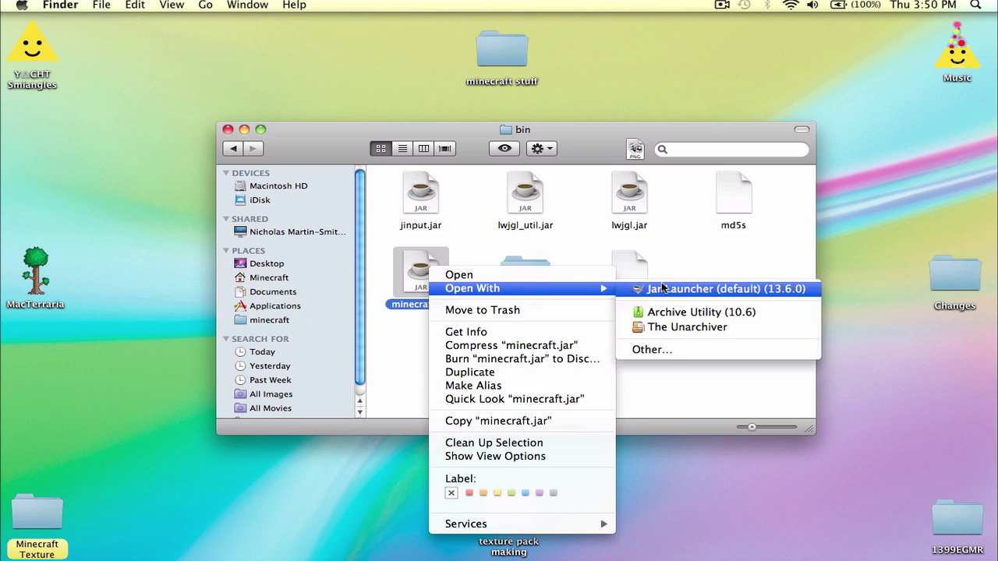
pyautogui.click(647, 313)
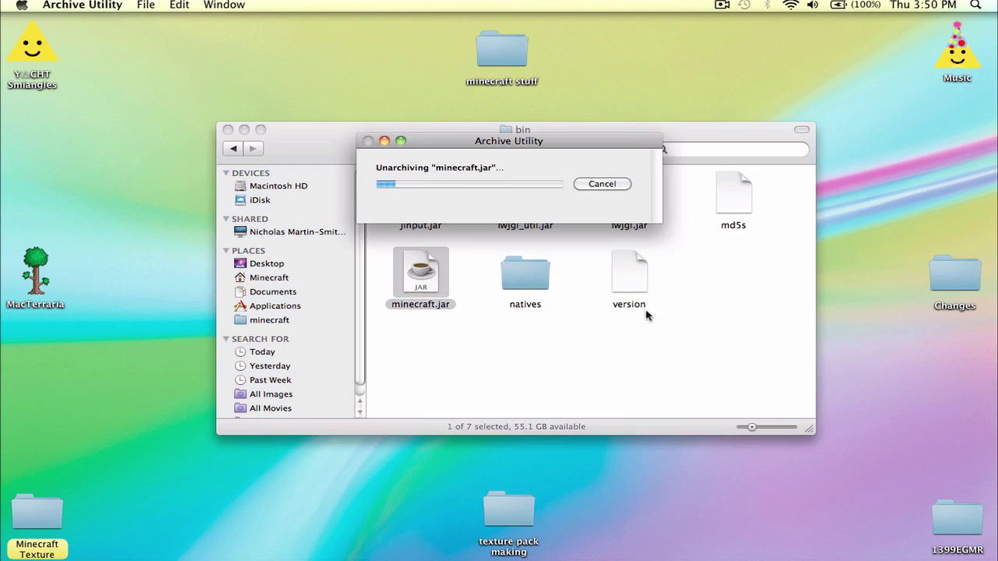
# - Rename the original jar to 'minecraft backup.jar'
pyautogui.moveTo(446, 281); pyautogui.dragTo(739, 290)
pyautogui.click(421, 274)
pyautogui.press('Return')
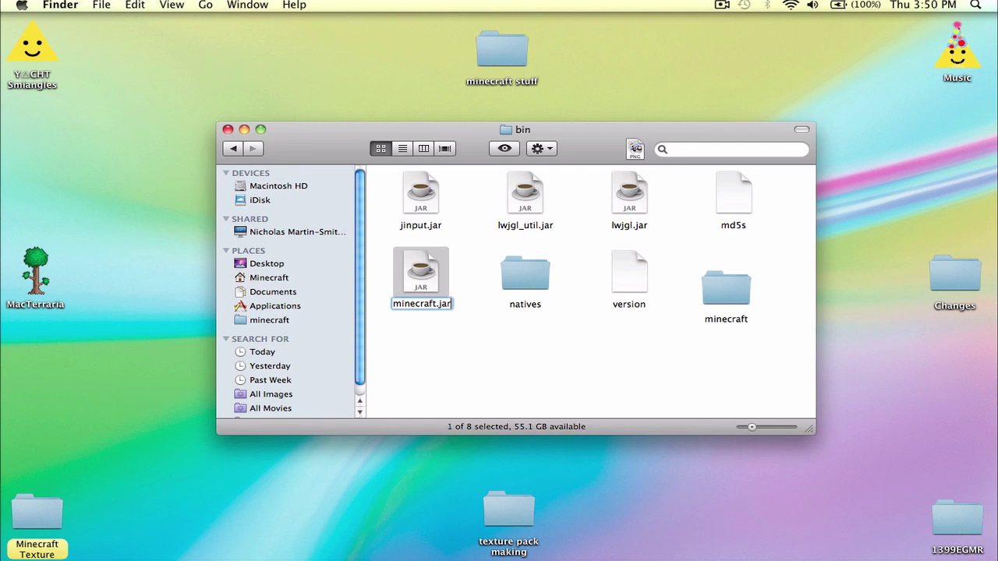
pyautogui.click(437, 304)
pyautogui.write('back')
pyautogui.write('up')
pyautogui.press('Return')
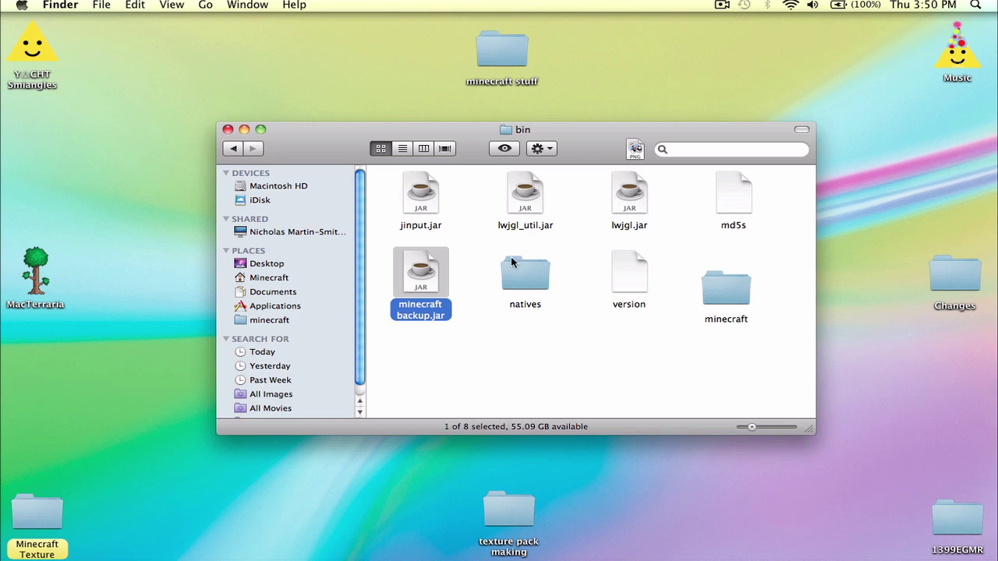
# - Rename the extracted minecraft folder to 'minecraft.jar', accepting the .jar extension
pyautogui.click(732, 273)
pyautogui.press('Return')
pyautogui.press('Right')
pyautogui.write('.jar')
pyautogui.press('Return')
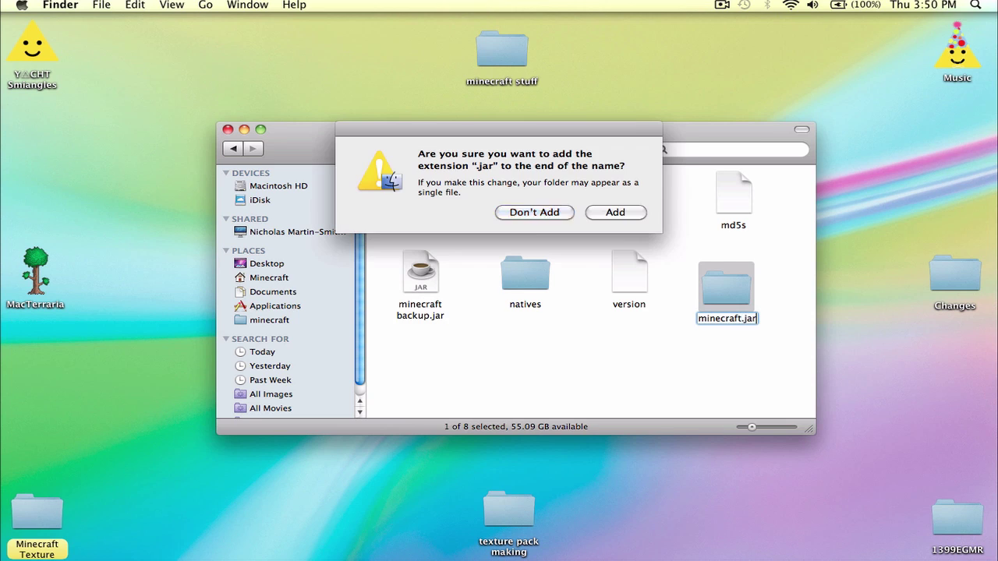
pyautogui.click(630, 212)
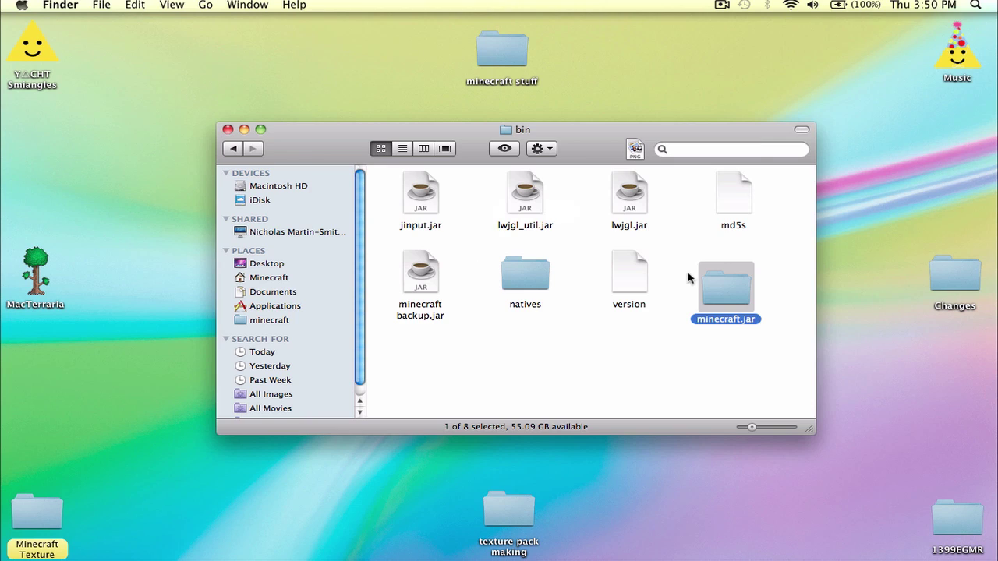
pyautogui.click(427, 275)
pyautogui.click(508, 346)
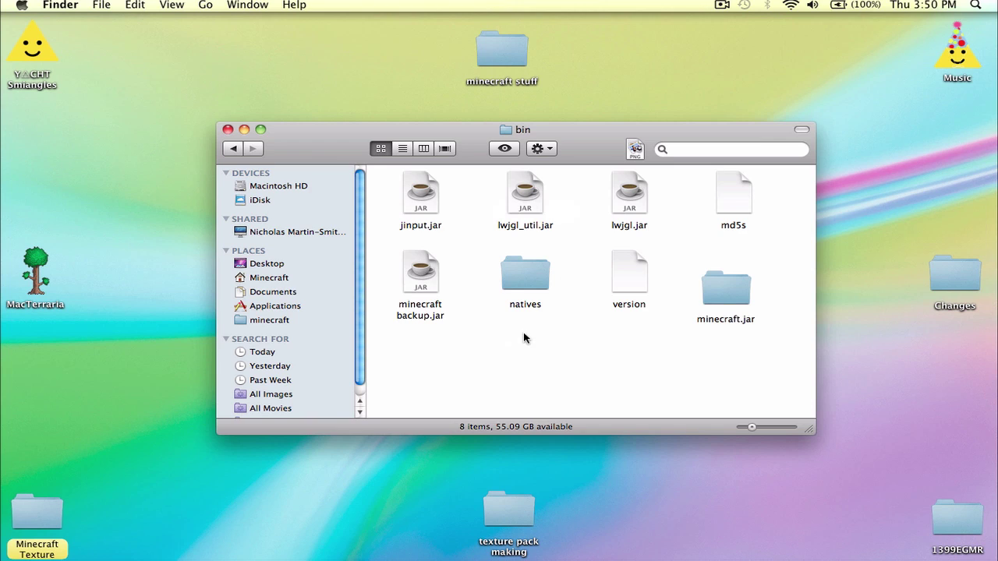
# - Open the minecraft.jar and ModLoader-4 folders and copy all ModLoader-4 class files
pyautogui.doubleClick(724, 291)
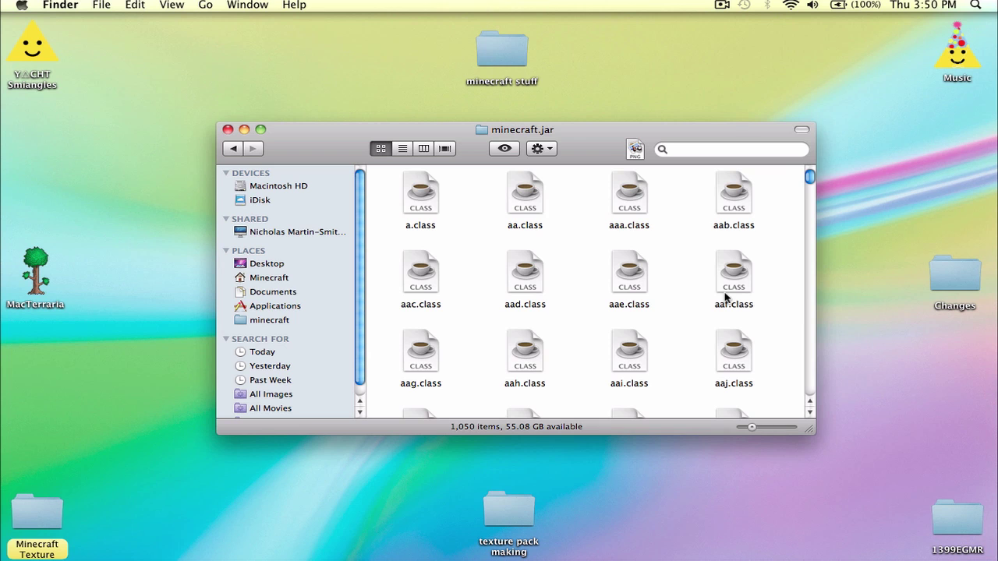
pyautogui.moveTo(624, 148); pyautogui.dragTo(903, 38)
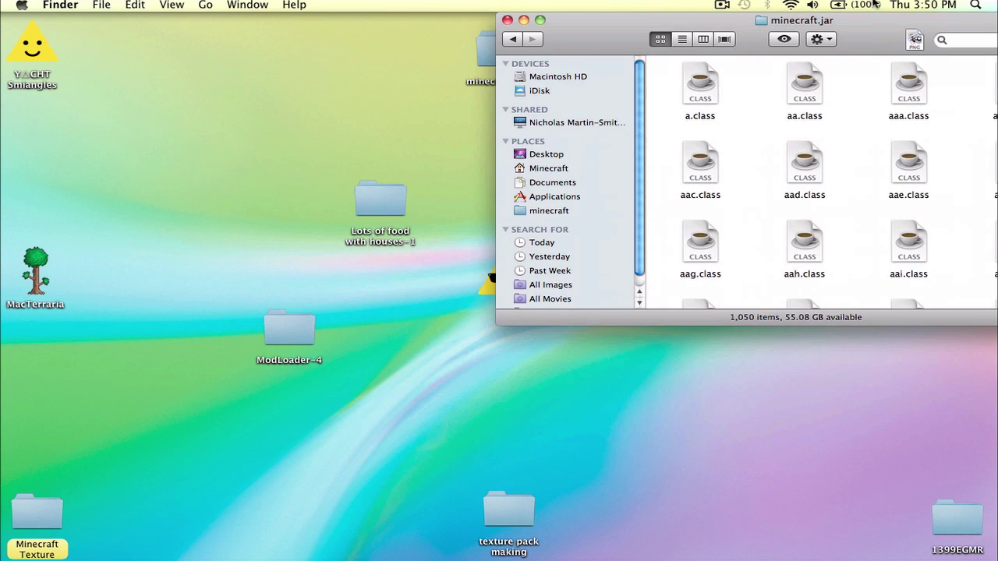
pyautogui.doubleClick(290, 334)
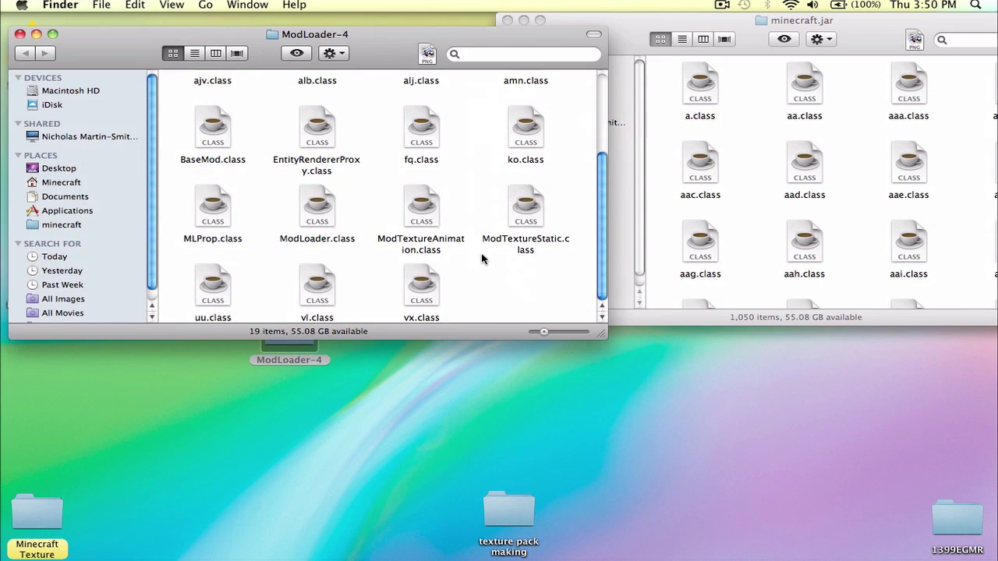
pyautogui.press('super+a')
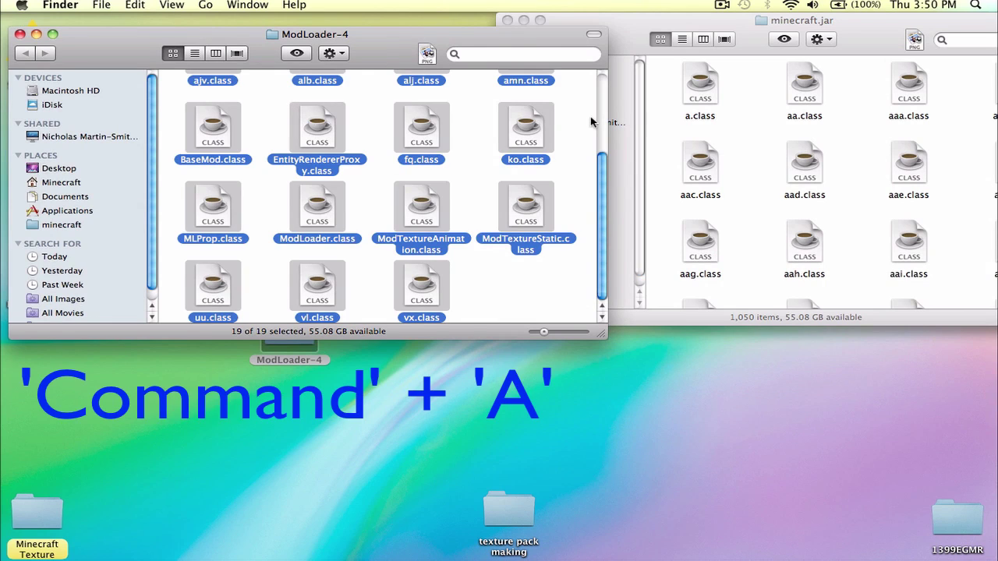
pyautogui.press('super+c')
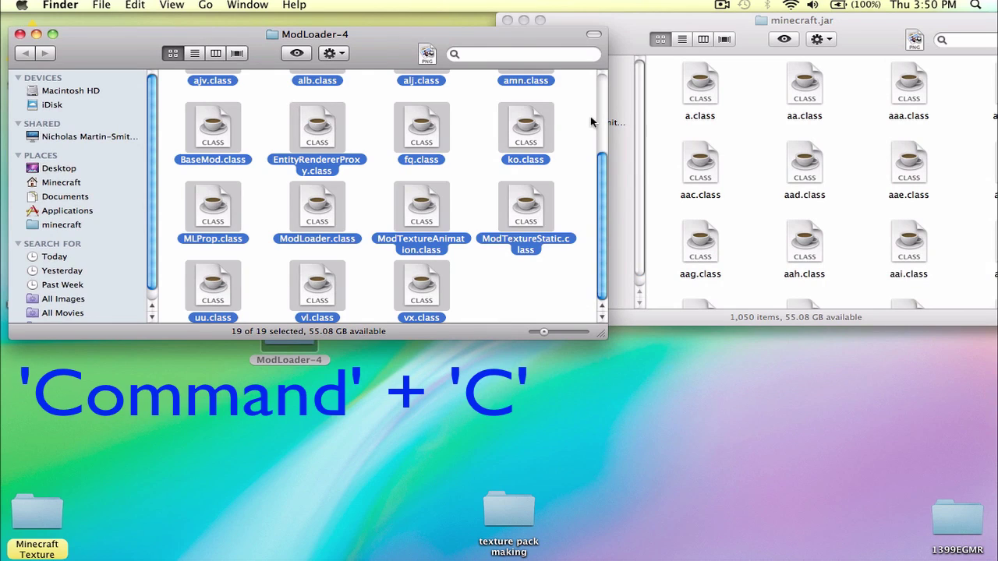
# - Paste the class files into minecraft.jar, replacing all duplicates, then close ModLoader-4
pyautogui.click(666, 239)
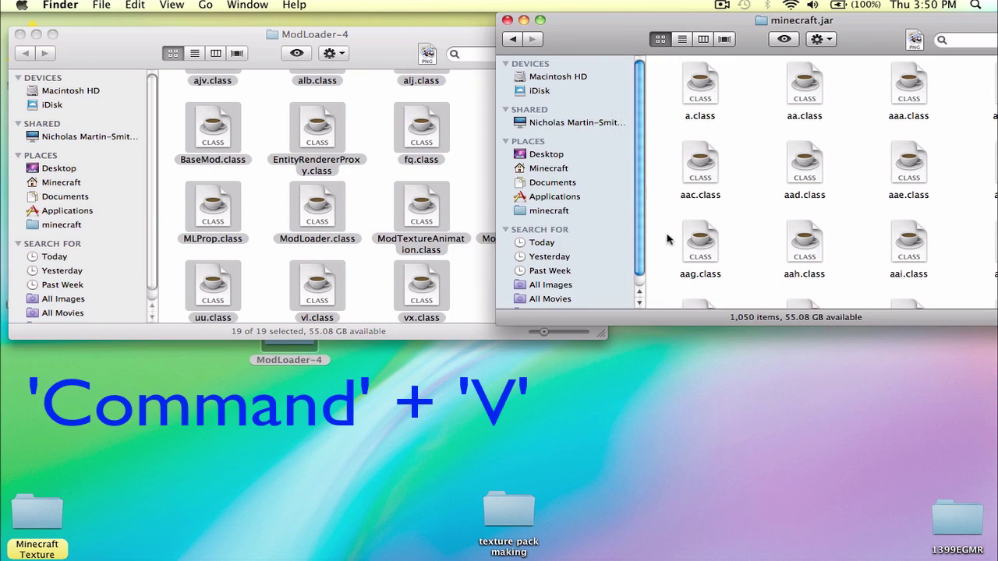
pyautogui.press('super+v')
pyautogui.click(231, 178)
pyautogui.click(485, 178)
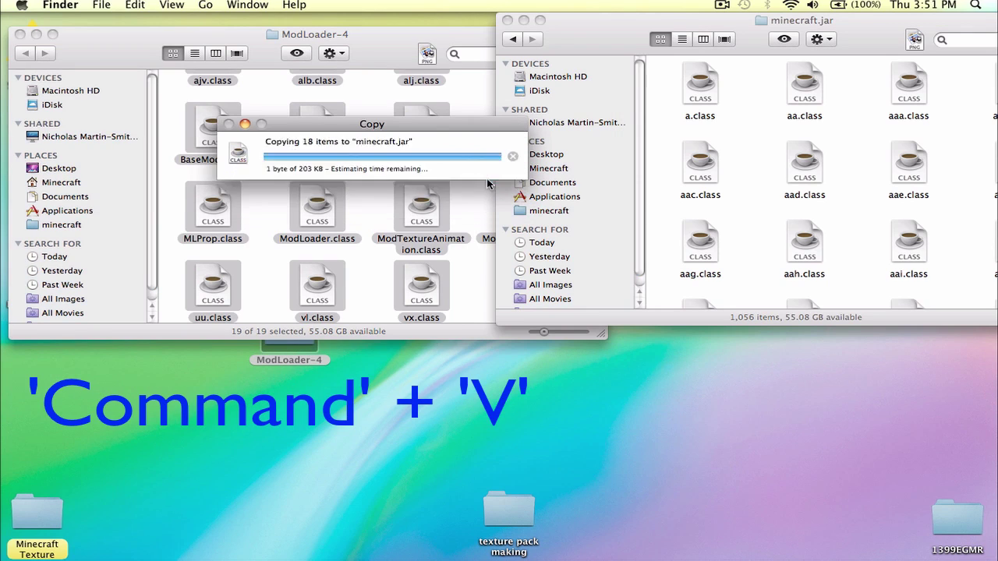
pyautogui.click(392, 158)
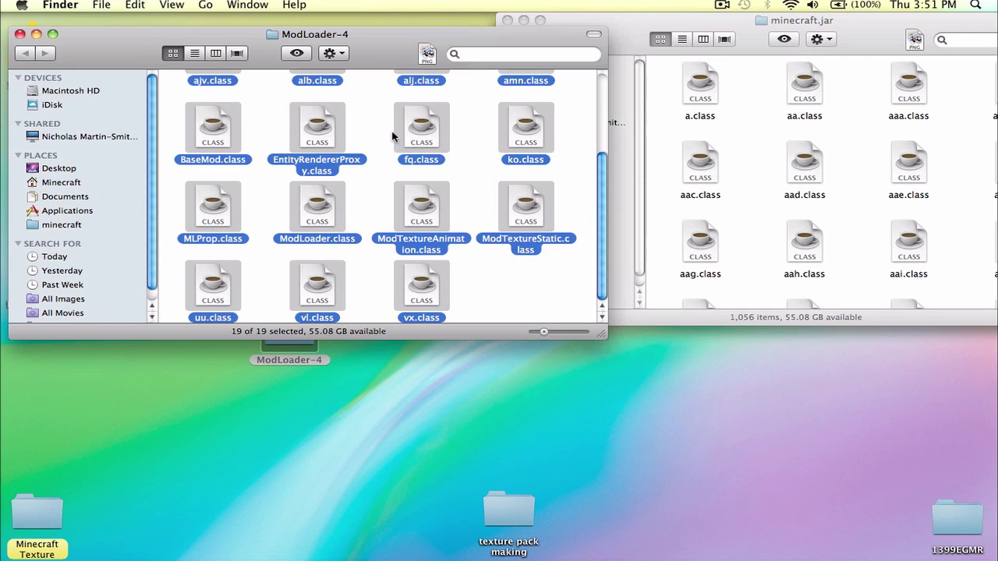
pyautogui.press('super+w')
# - Copy all Lots of food with houses-1 items into minecraft.jar, replacing existing files
pyautogui.moveTo(600, 39); pyautogui.dragTo(538, 39)
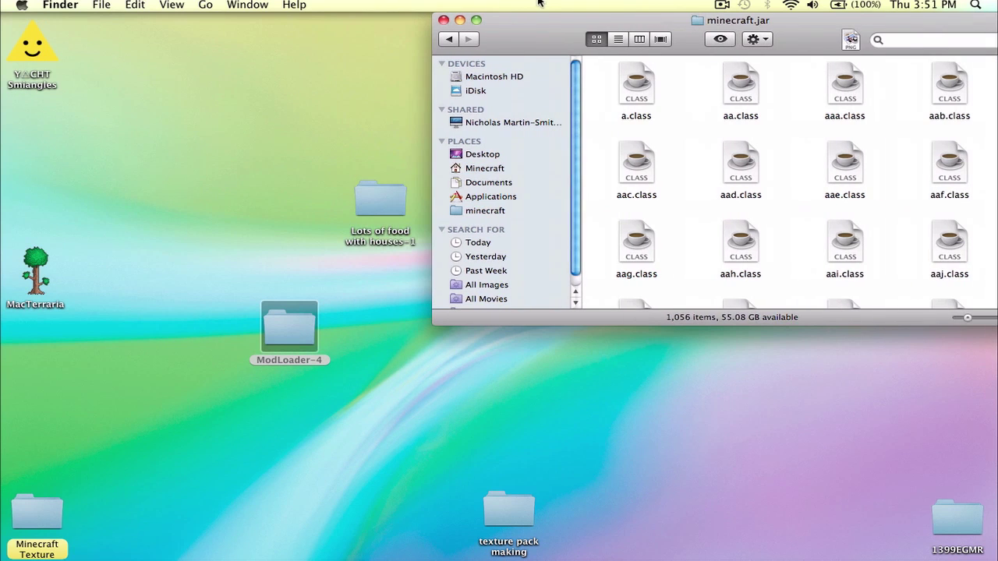
pyautogui.doubleClick(394, 209)
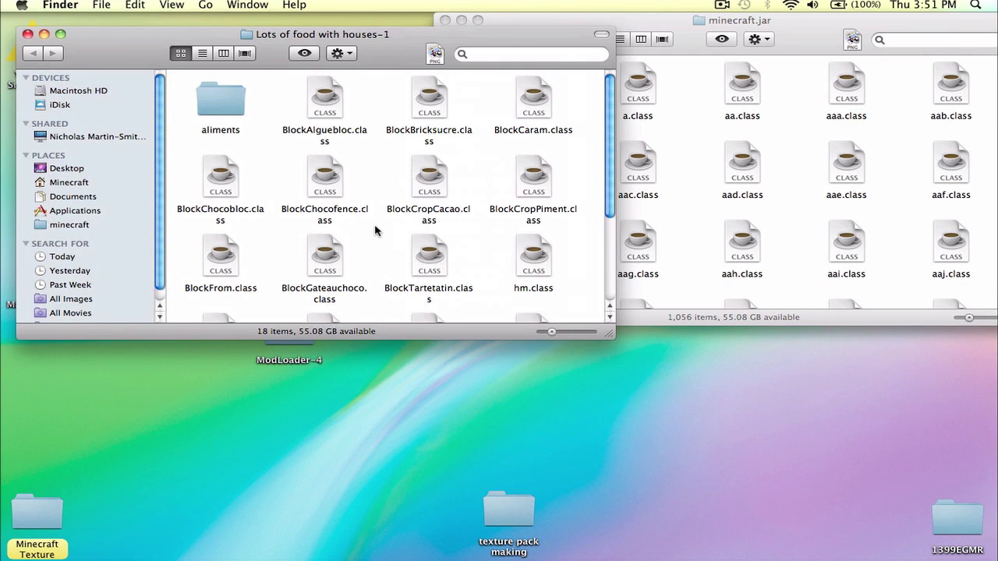
pyautogui.press('super+a')
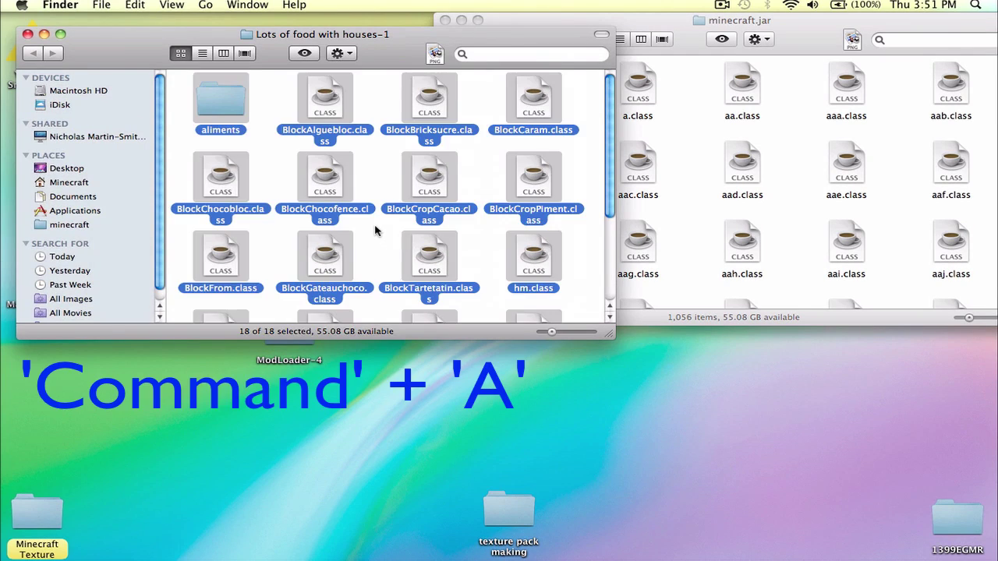
pyautogui.press('super+c')
pyautogui.press('super+w')
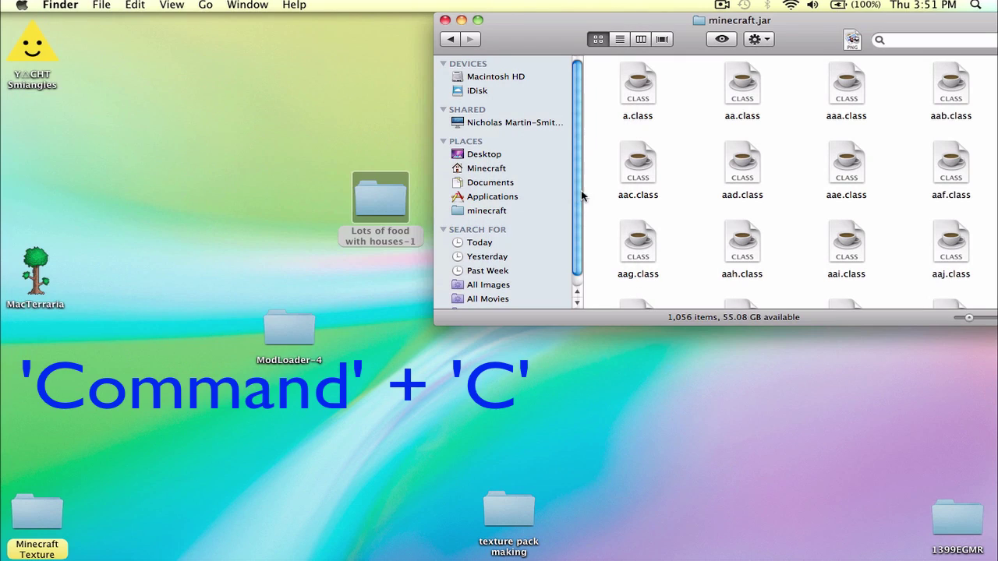
pyautogui.press('super+v')
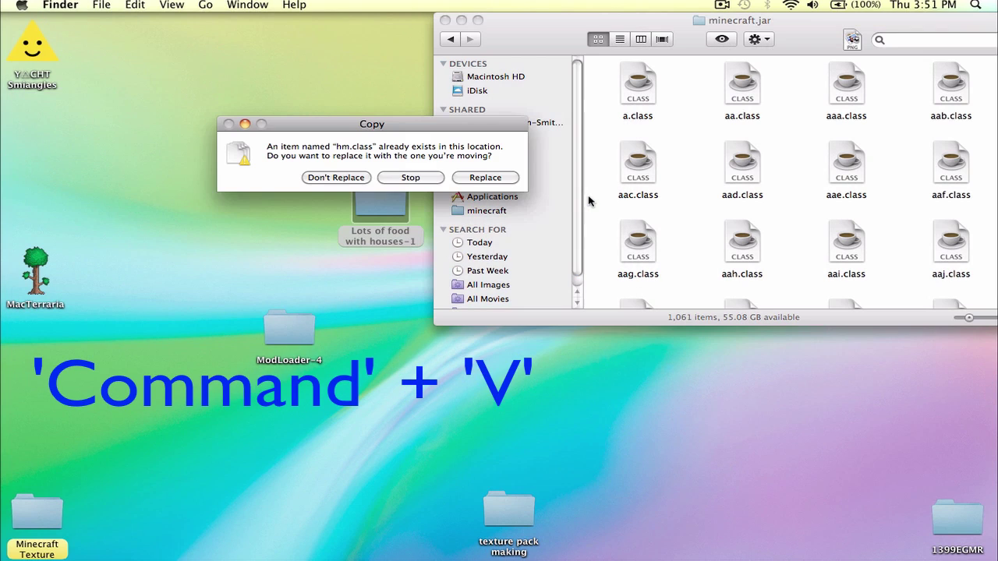
pyautogui.click(477, 180)
pyautogui.moveTo(523, 55); pyautogui.dragTo(262, 168)
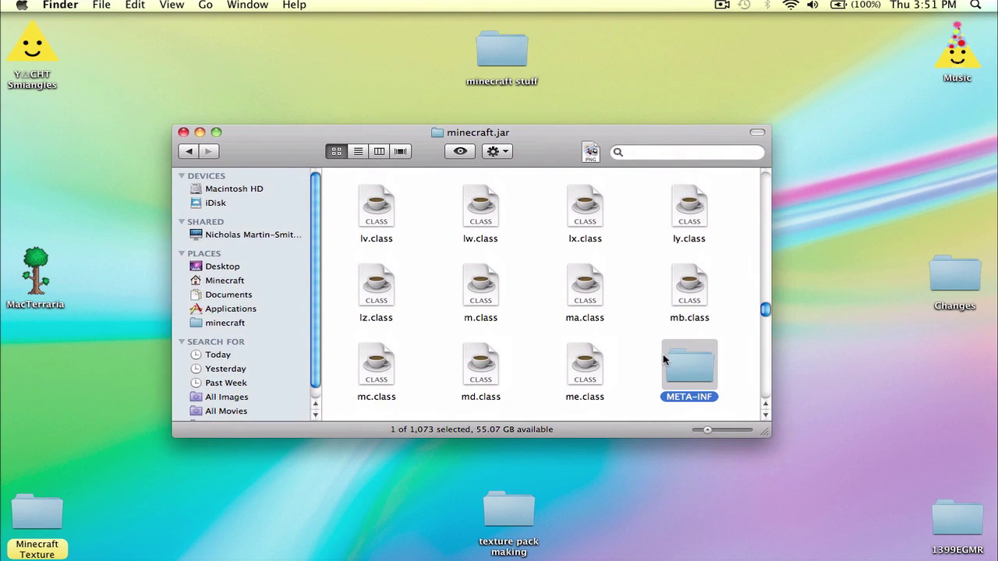
# - Move META-INF from minecraft.jar to the Trash and close the window
pyautogui.press('Left')
pyautogui.rightClick(676, 360)
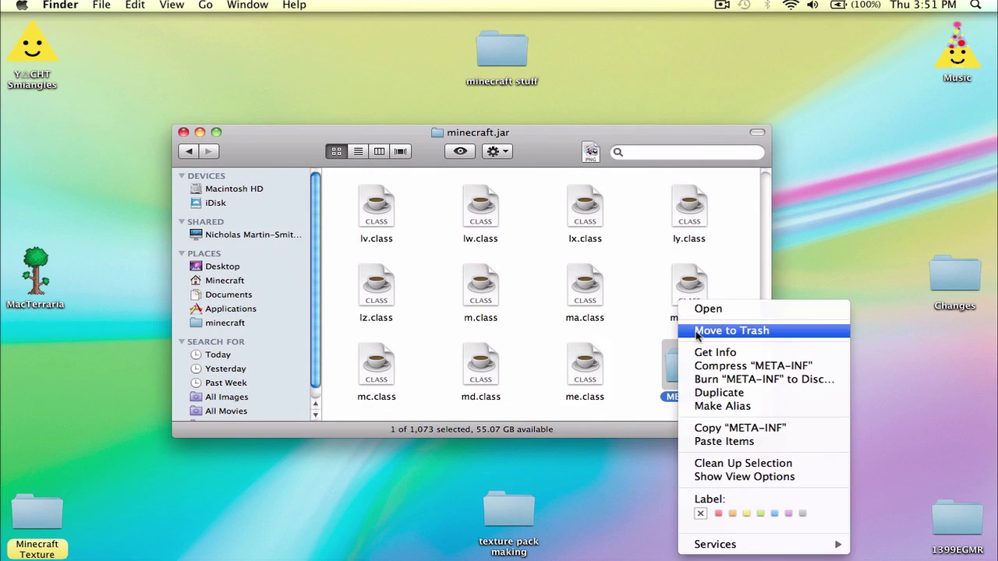
pyautogui.click(725, 331)
pyautogui.press('super+w')
# - Launch Minecraft from the Dock, log in, and quit the game
pyautogui.click(555, 538)
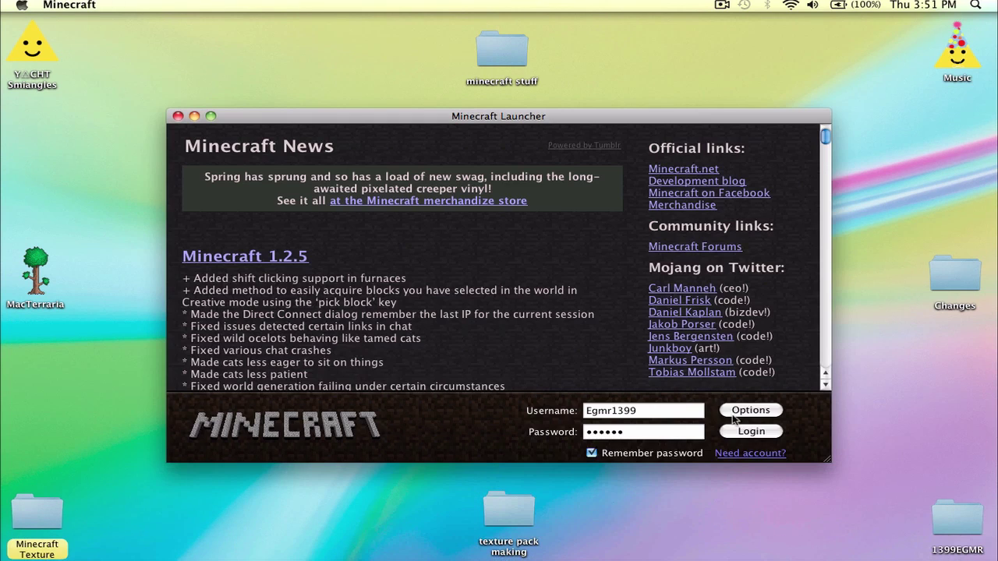
pyautogui.click(738, 429)
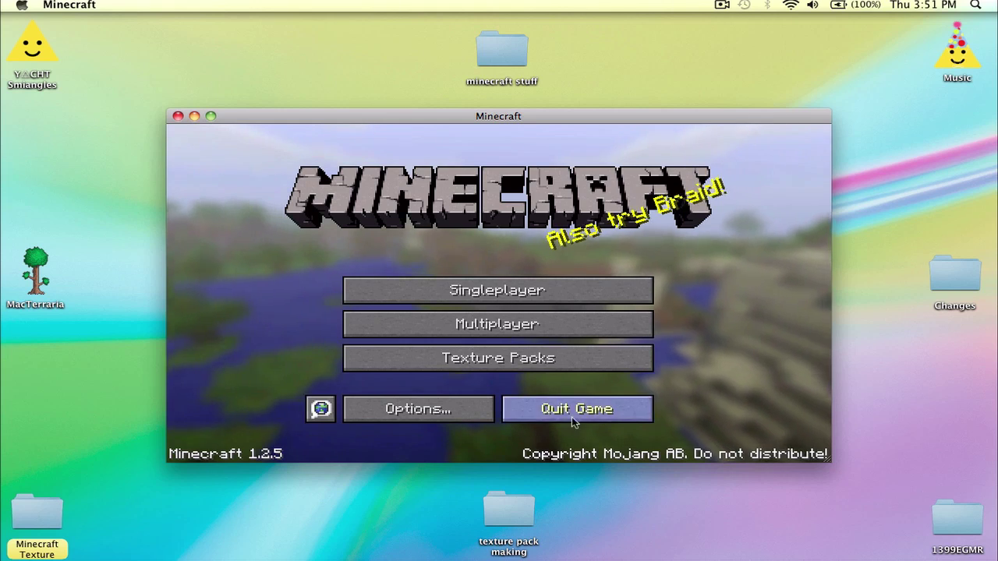
pyautogui.click(571, 413)
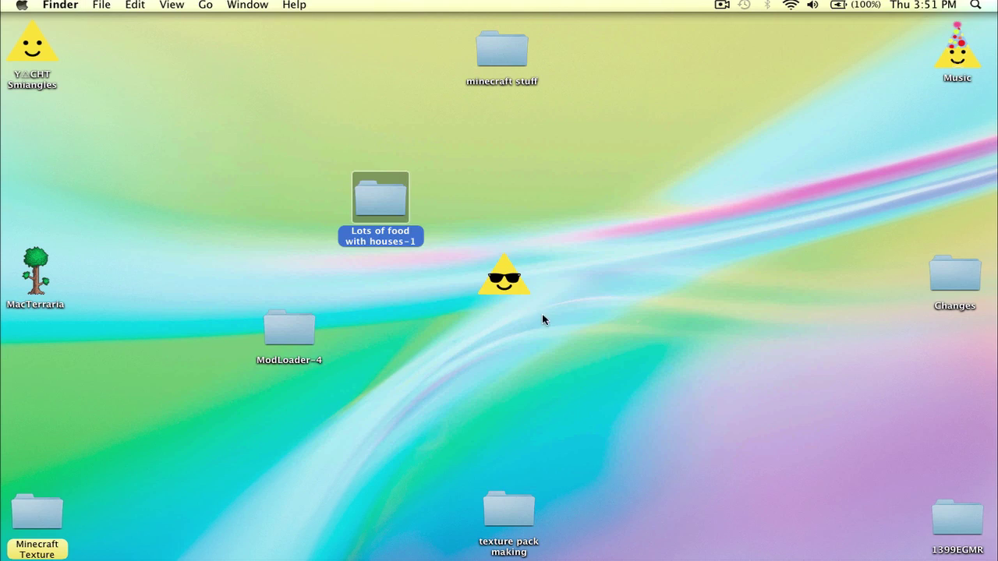
pyautogui.click(579, 338)
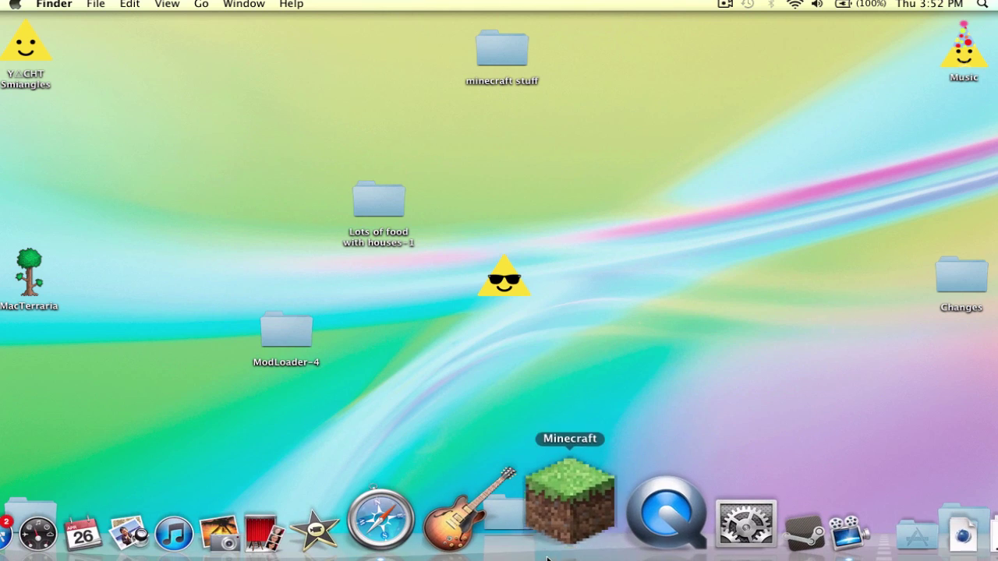
# - Launch Minecraft with Force update enabled, log in, and close the failed-launch window
pyautogui.click(548, 558)
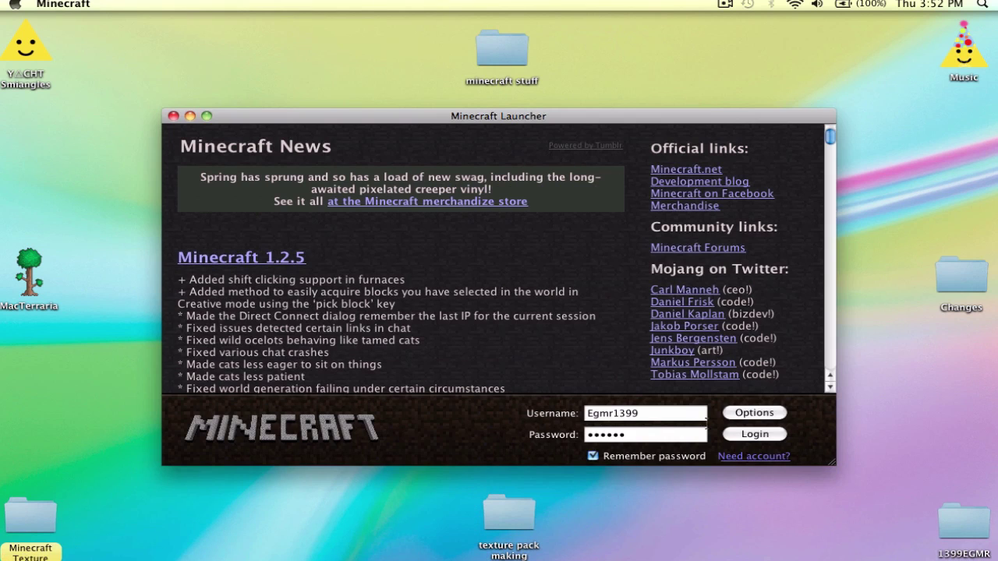
pyautogui.click(749, 413)
pyautogui.click(630, 278)
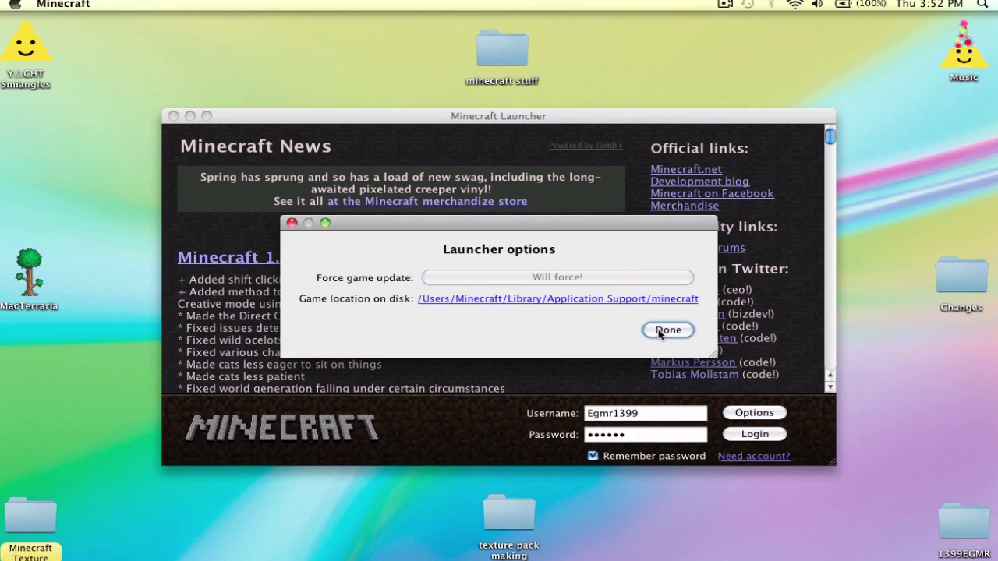
pyautogui.click(660, 331)
pyautogui.click(748, 434)
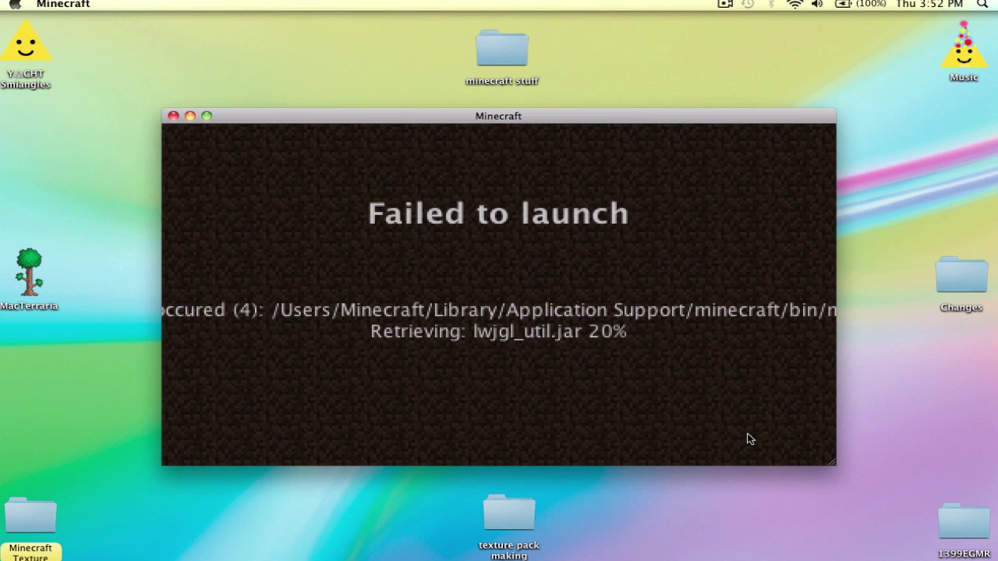
pyautogui.click(173, 116)
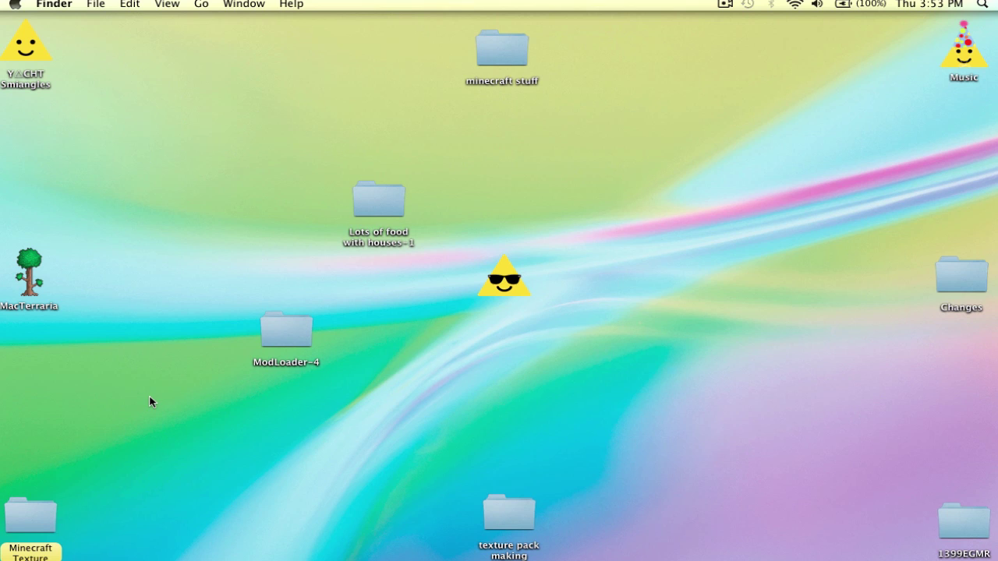
# - Open Home > Library > Application Support in list view and select the minecraft folder
pyautogui.press('super+n')
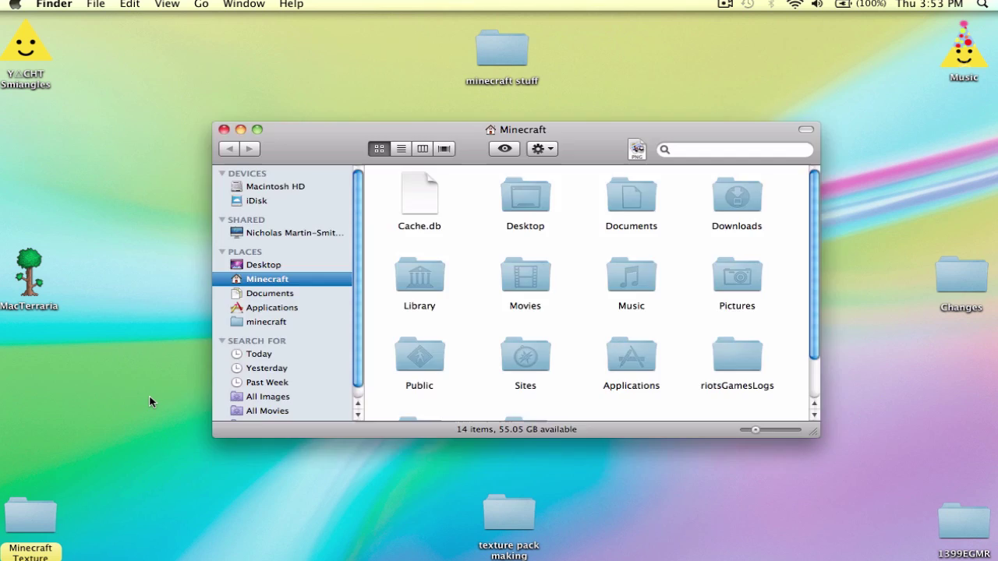
pyautogui.doubleClick(417, 273)
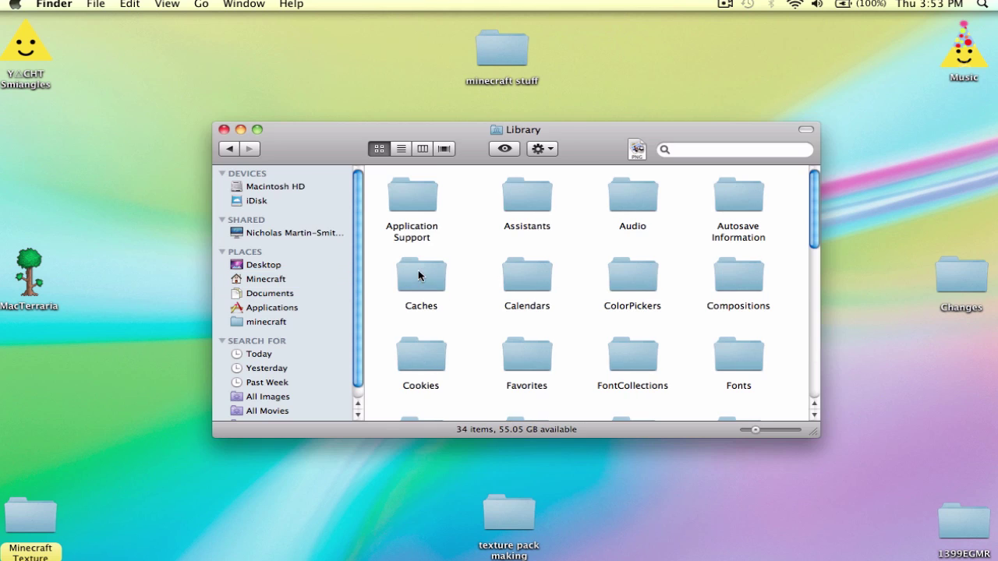
pyautogui.click(401, 147)
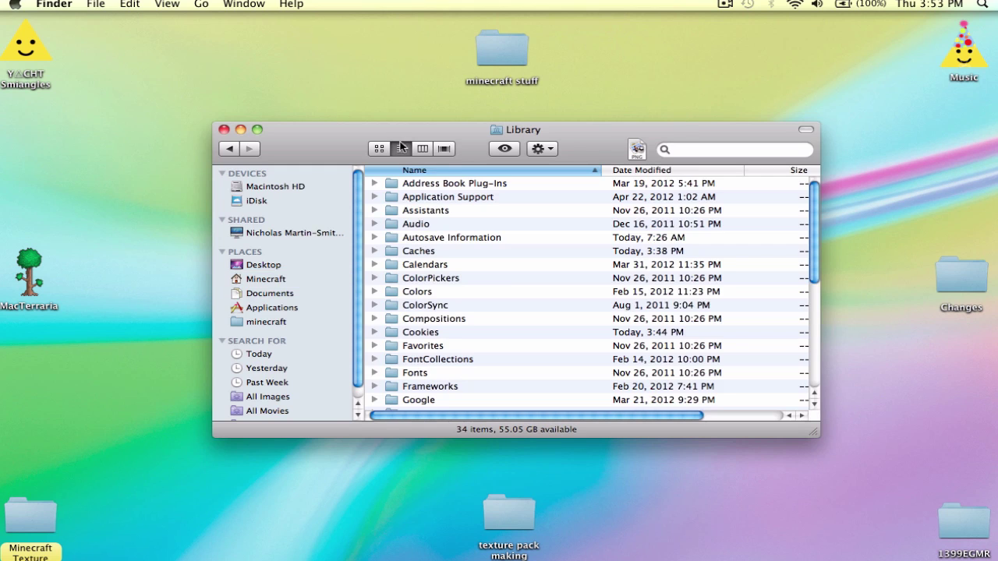
pyautogui.doubleClick(443, 196)
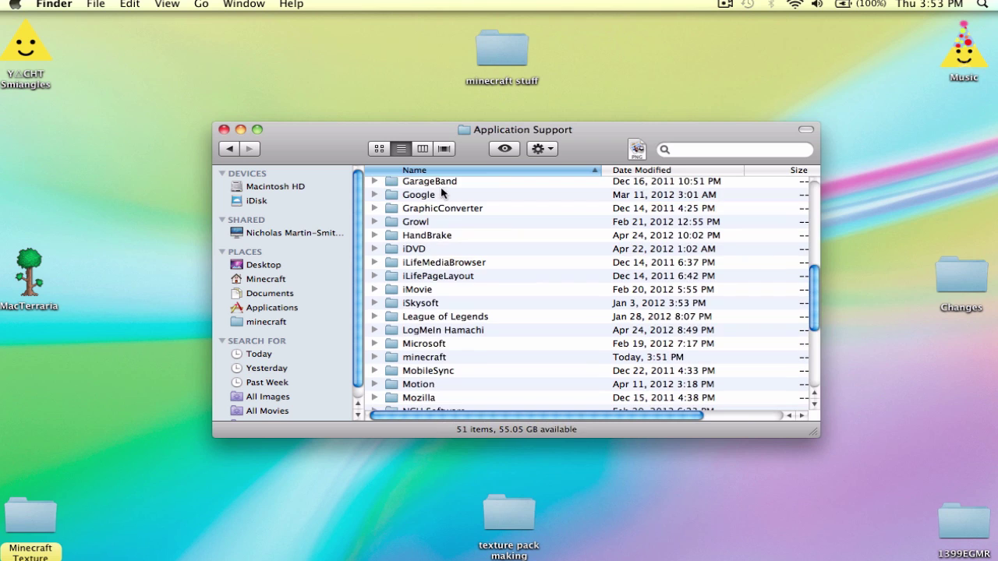
pyautogui.click(462, 360)
pyautogui.scroll(-5, 460, 359)
pyautogui.scroll(-1, 444, 246)
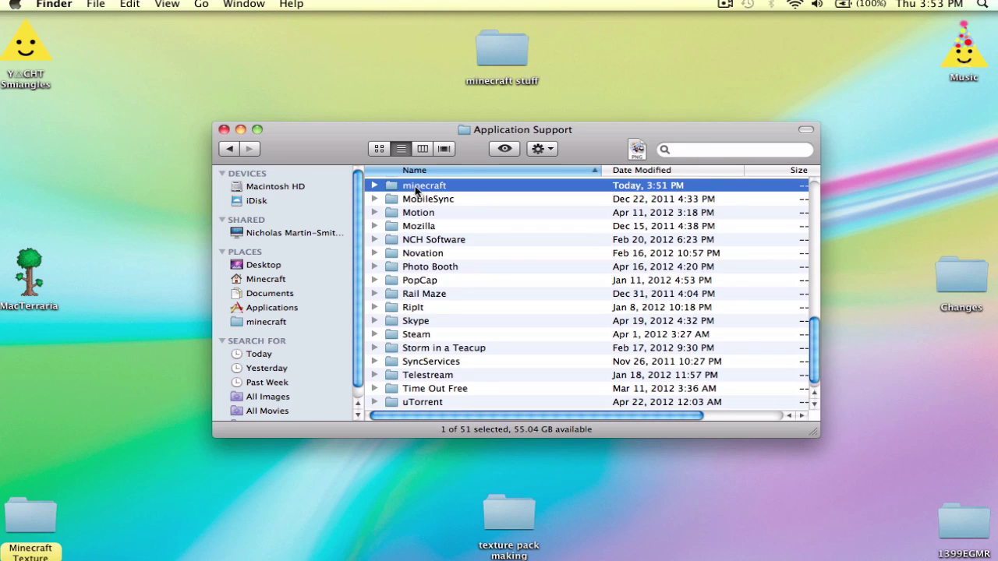
# - Move the bin folder inside minecraft to the Trash and launch Minecraft from the Dock
pyautogui.click(374, 187)
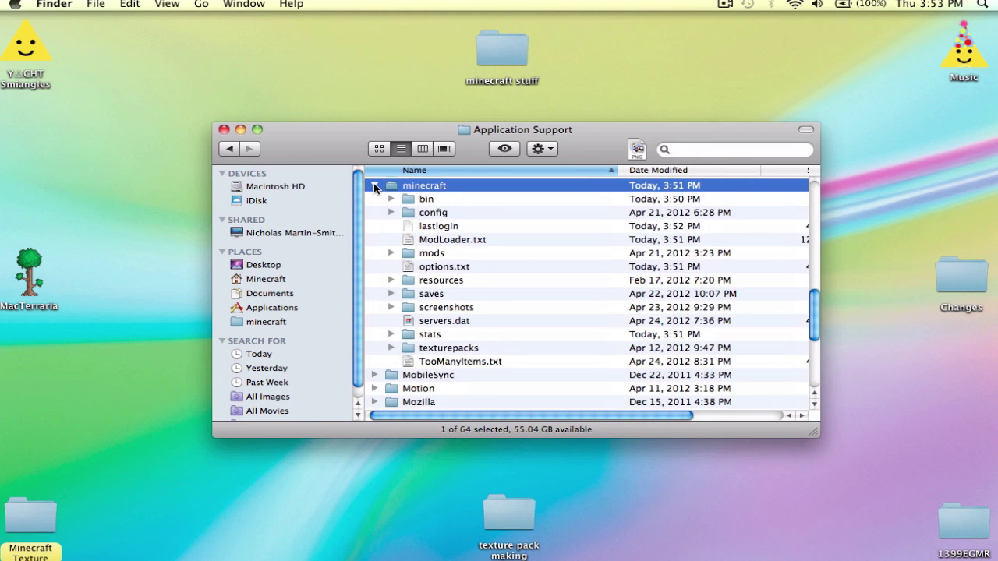
pyautogui.click(442, 199)
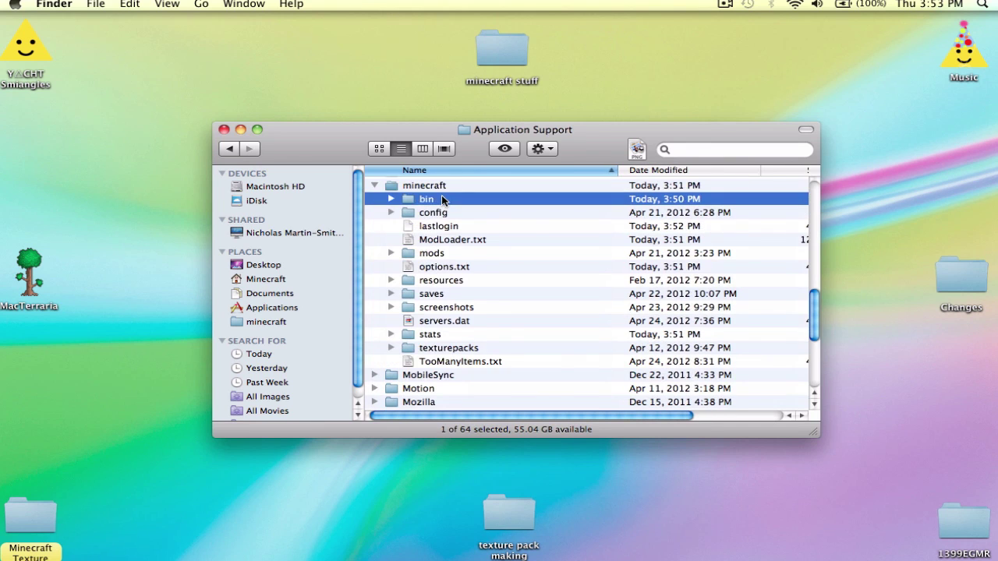
pyautogui.rightClick(442, 200)
pyautogui.click(480, 226)
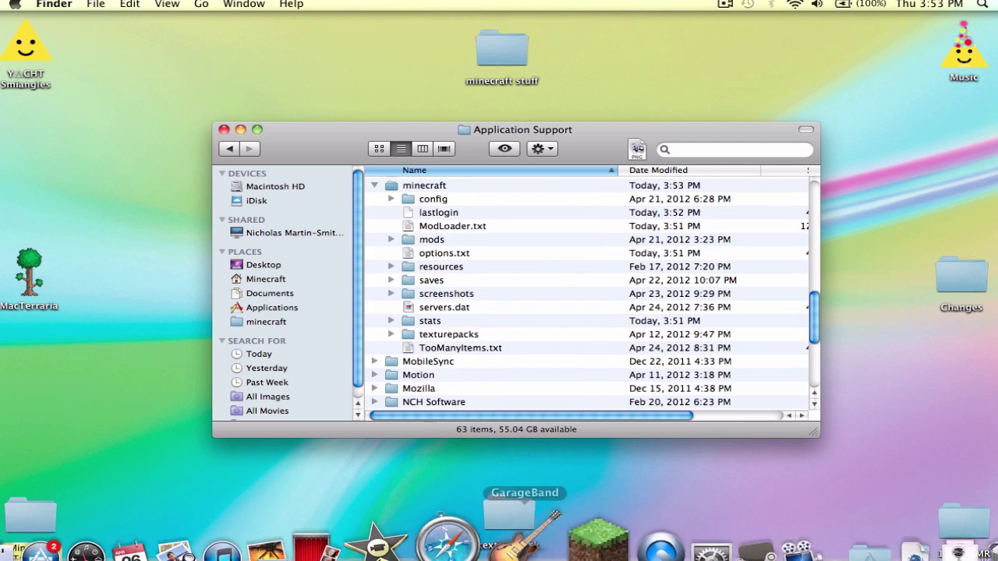
pyautogui.click(575, 499)
# - Close the Application Support window, log in to Minecraft, and quit once the game loads
pyautogui.click(224, 129)
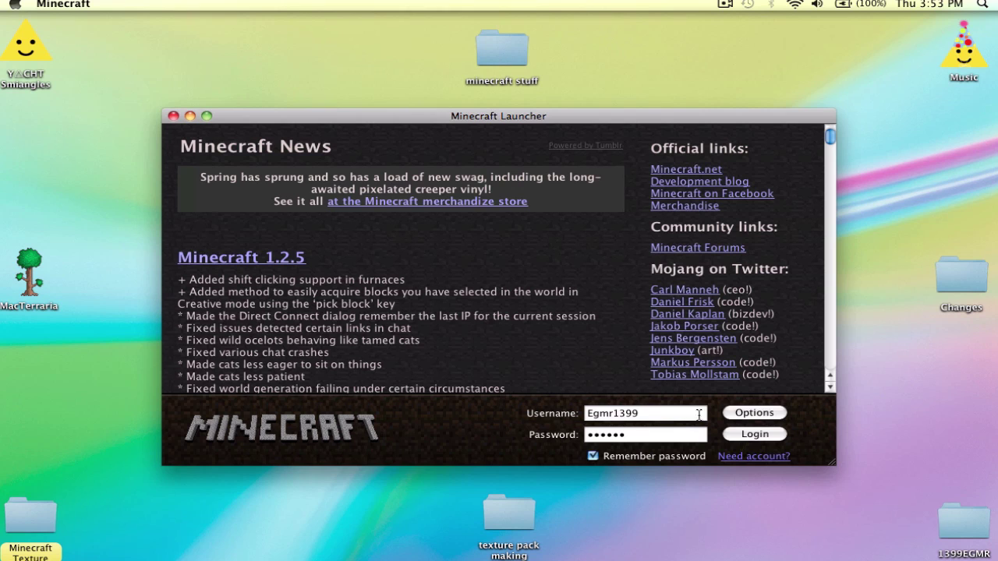
pyautogui.click(739, 434)
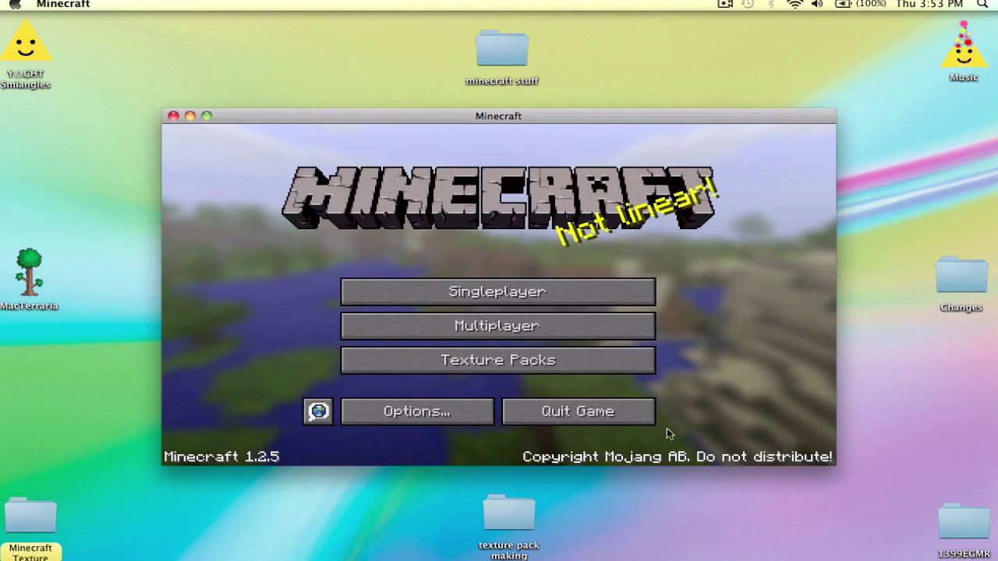
pyautogui.click(616, 410)
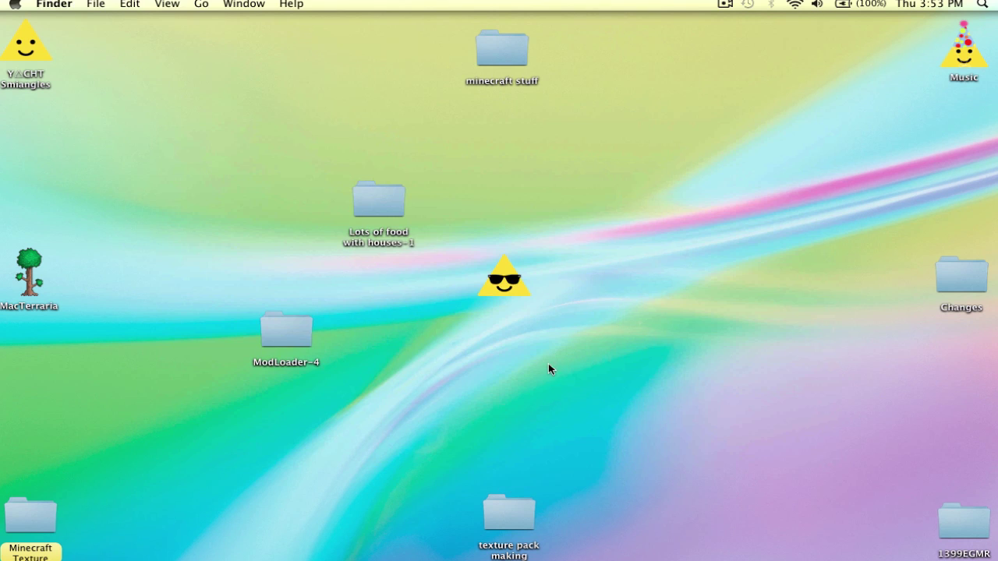
# - Browse from Home through Library, Application Support and minecraft into the redownloaded bin folder
pyautogui.press('super+n')
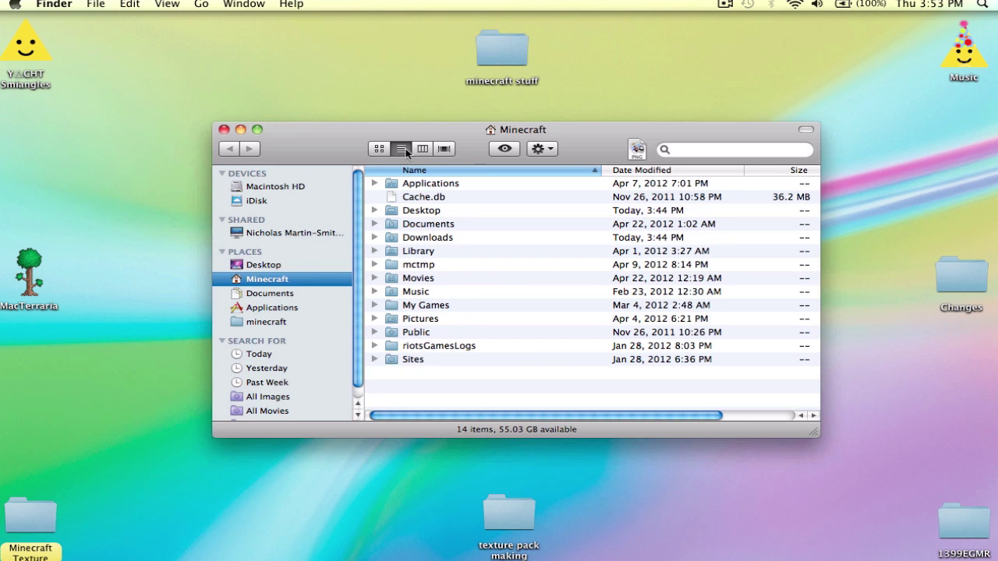
pyautogui.doubleClick(428, 250)
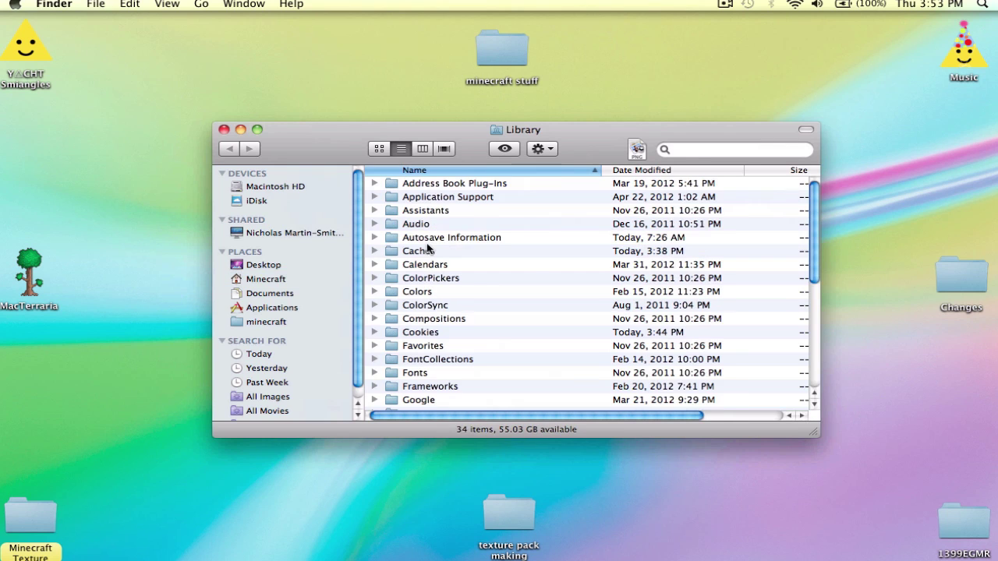
pyautogui.click(425, 210)
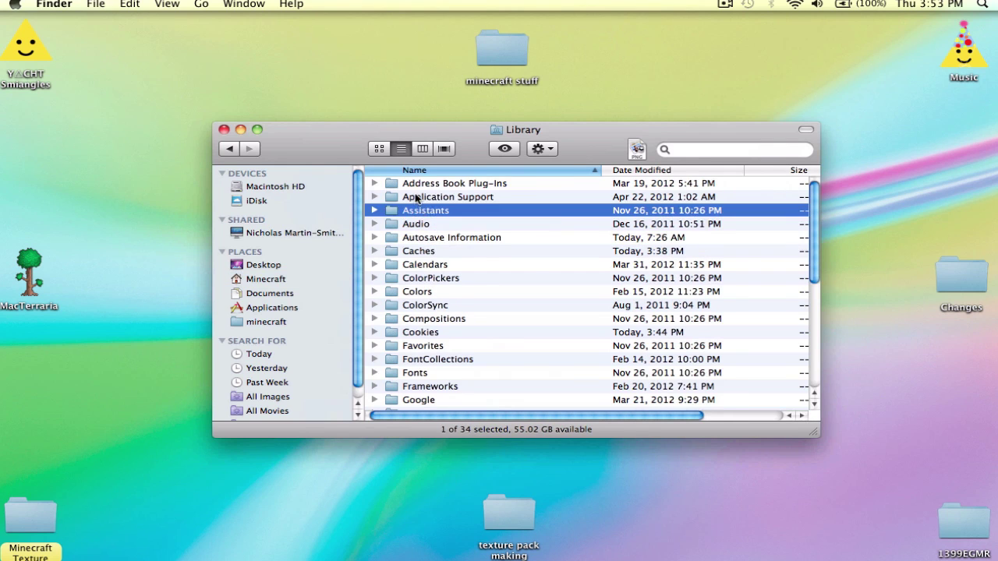
pyautogui.doubleClick(419, 196)
pyautogui.doubleClick(425, 199)
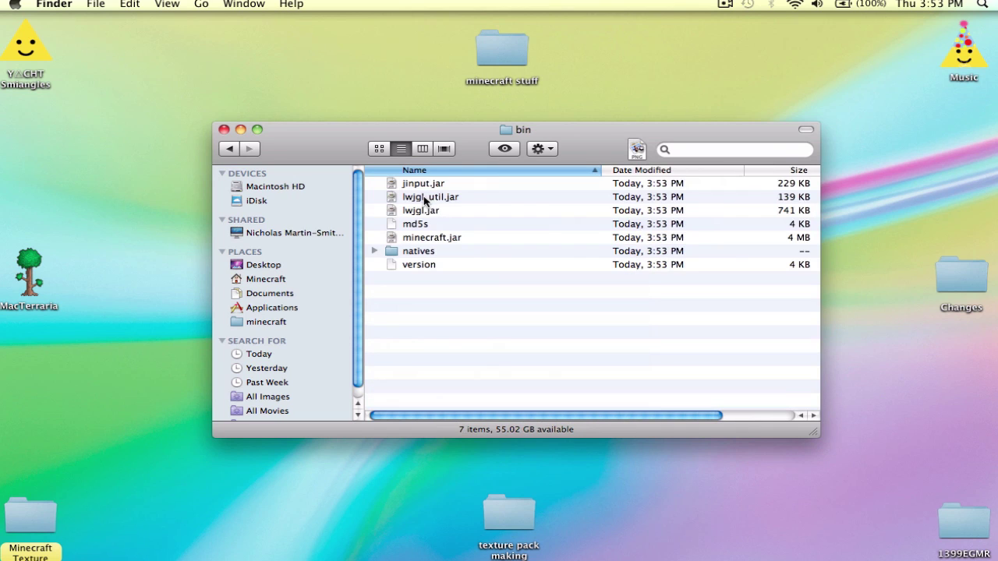
# - Rename the minecraft.jar file, retyping its final letter 'r'
pyautogui.rightClick(414, 239)
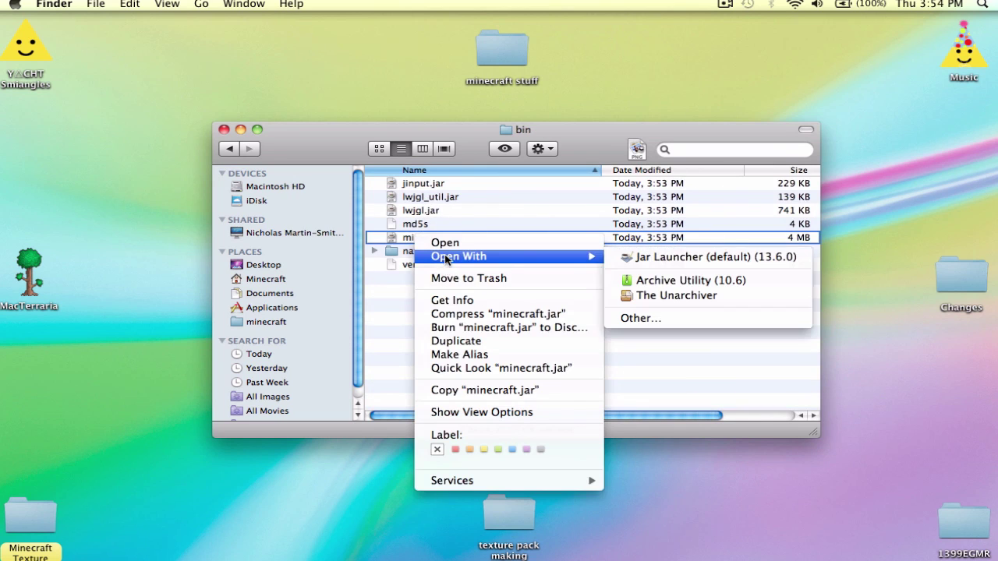
pyautogui.click(538, 209)
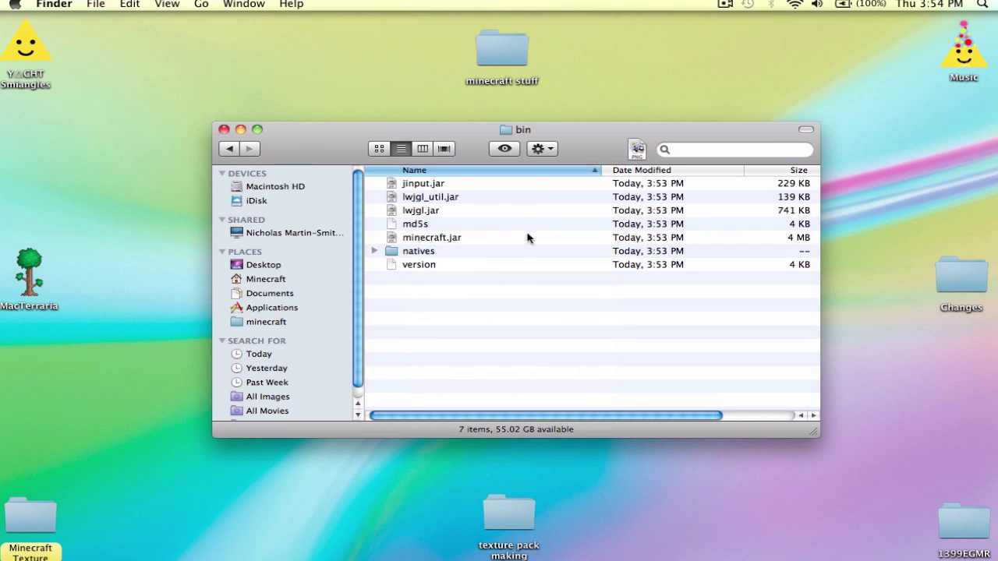
pyautogui.click(479, 238)
pyautogui.press('Return')
pyautogui.press('Right')
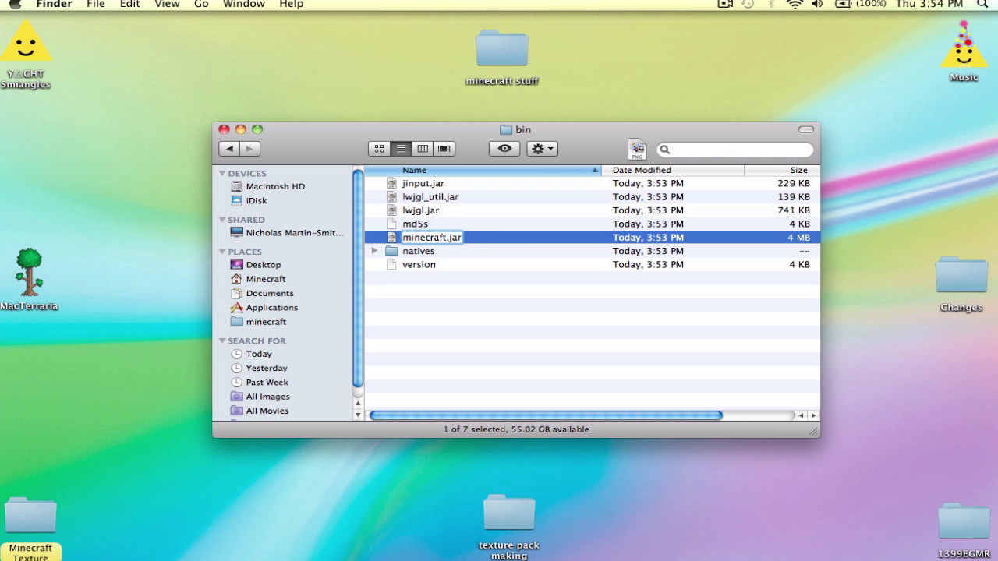
pyautogui.press('BackSpace')
pyautogui.write('r')
pyautogui.press('Return')
# - Extract minecraft.jar with Archive Utility and move the original archive to the Trash
pyautogui.rightClick(508, 246)
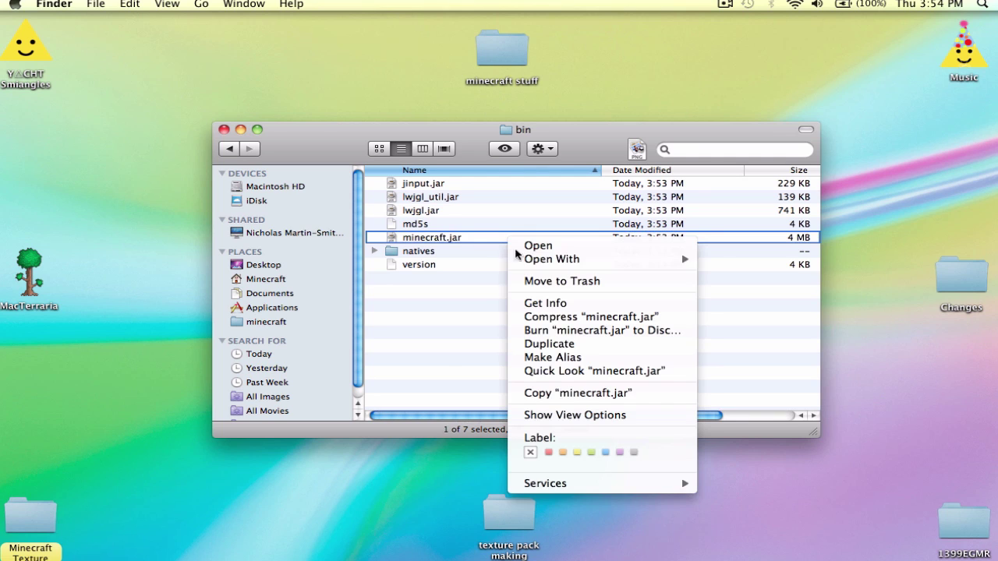
pyautogui.moveTo(609, 259)
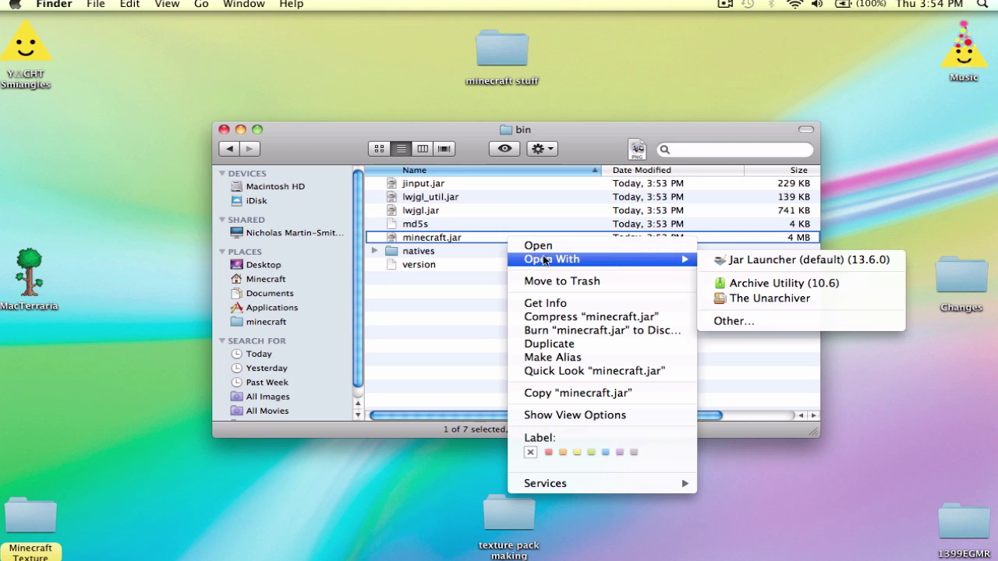
pyautogui.click(721, 283)
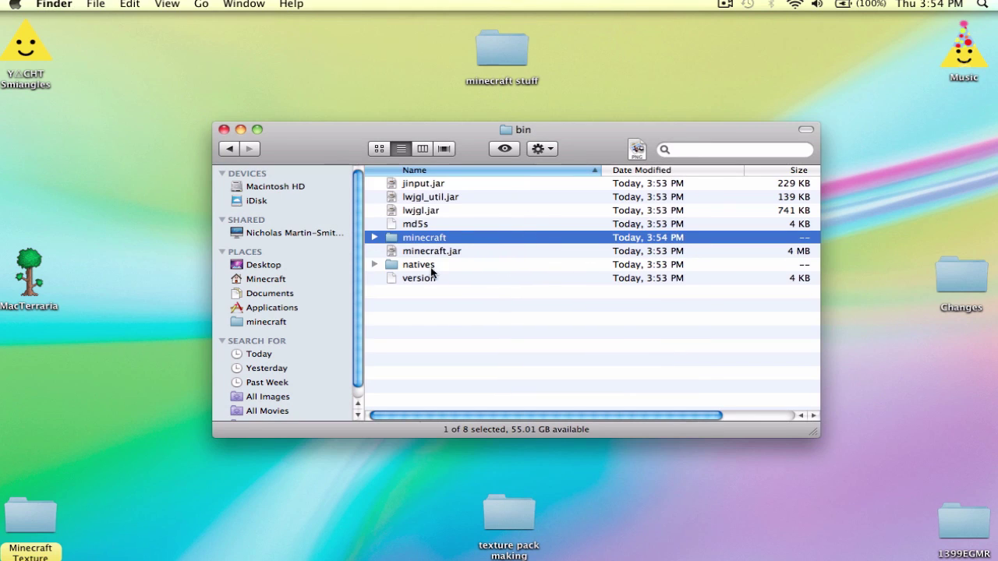
pyautogui.click(406, 251)
pyautogui.rightClick(406, 251)
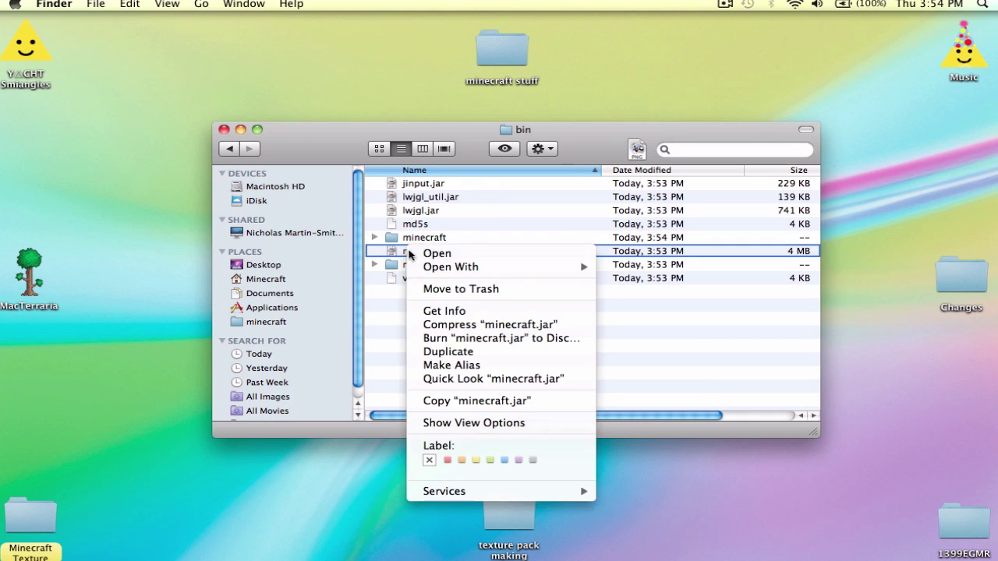
pyautogui.click(437, 285)
# - Rename the extracted folder to minecraft.jar, keeping the .jar extension, and open it
pyautogui.click(415, 240)
pyautogui.press('Return')
pyautogui.press('Right')
pyautogui.write('.jar')
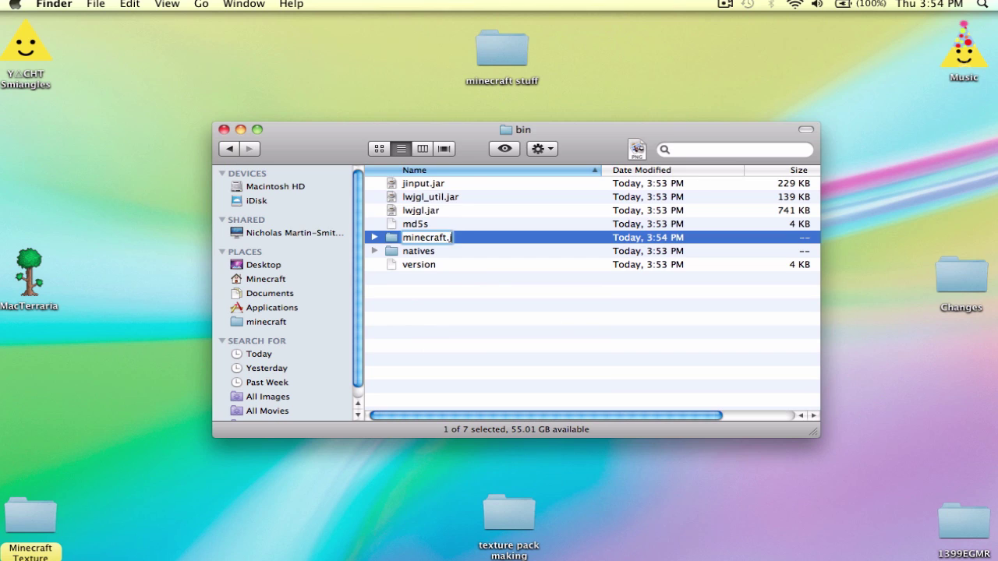
pyautogui.press('Return')
pyautogui.click(617, 211)
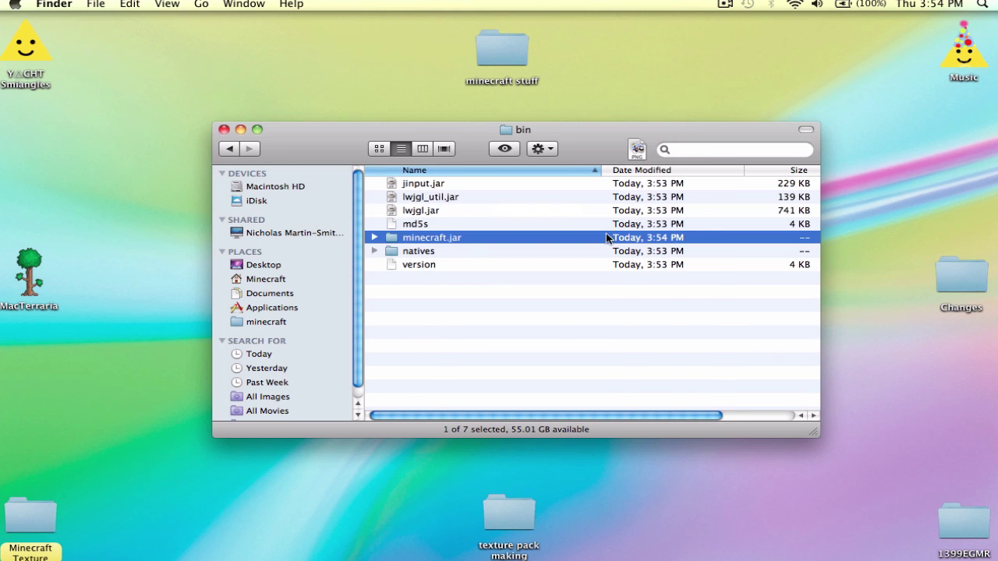
pyautogui.doubleClick(607, 238)
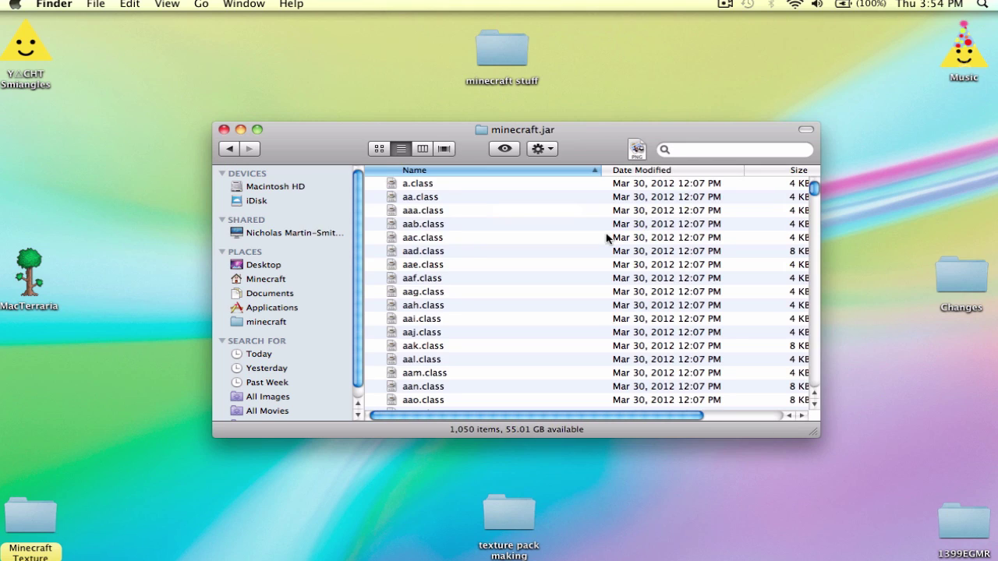
# - Copy all 19 ModLoader-4 files into the minecraft.jar folder, replacing all duplicates
pyautogui.moveTo(468, 131); pyautogui.dragTo(784, 21)
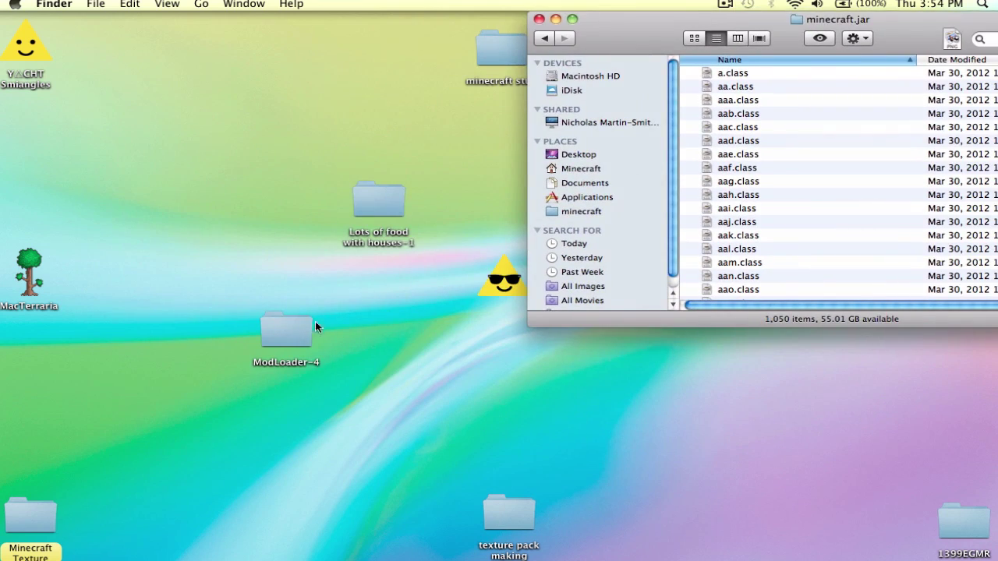
pyautogui.doubleClick(297, 327)
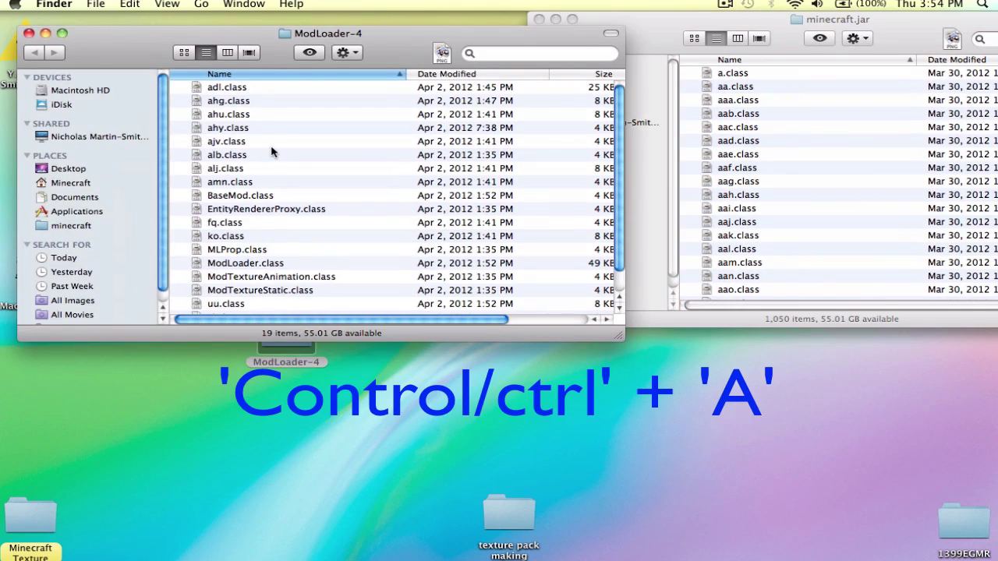
pyautogui.press('super+a')
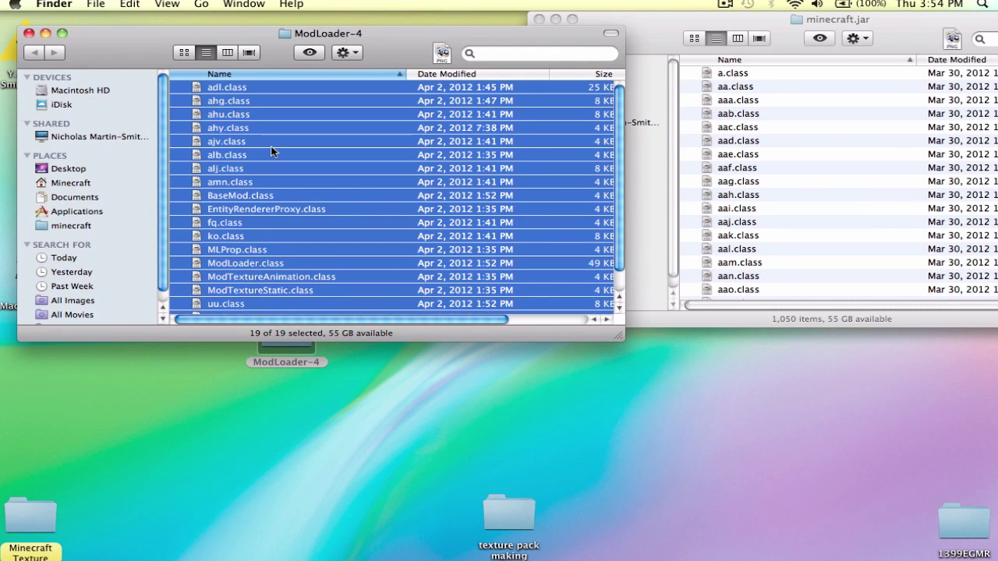
pyautogui.click(681, 173)
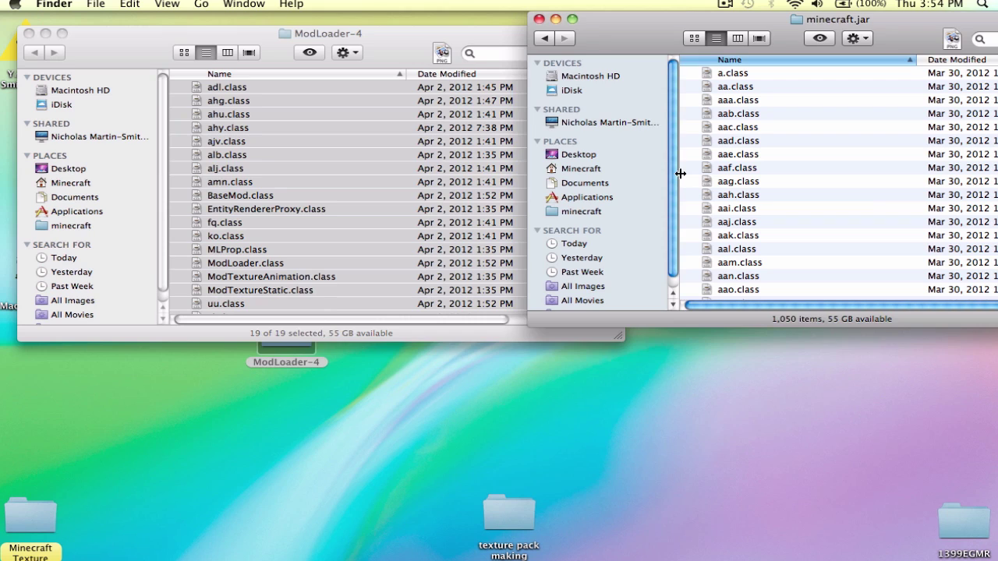
pyautogui.press('super+v')
pyautogui.click(269, 179)
pyautogui.click(503, 178)
pyautogui.click(251, 37)
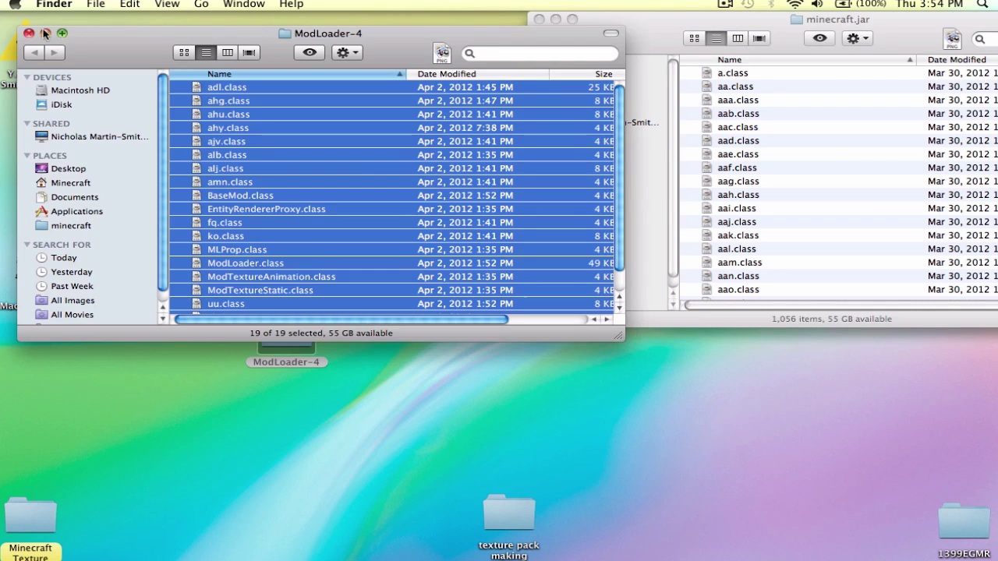
pyautogui.press('super+w')
# - Copy all 18 Lots of food with houses-1 items into minecraft.jar, replacing all duplicates
pyautogui.doubleClick(398, 195)
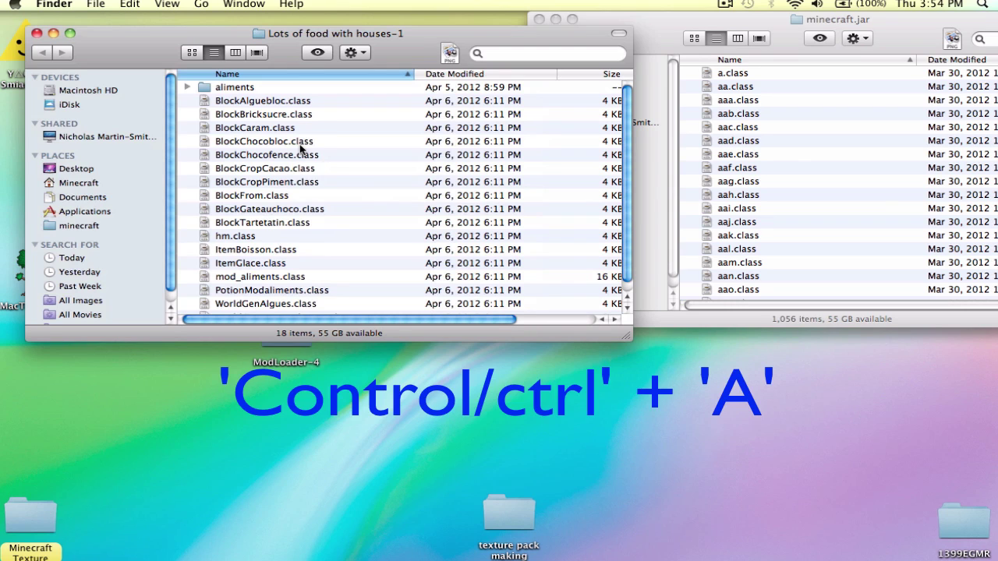
pyautogui.press('super+a')
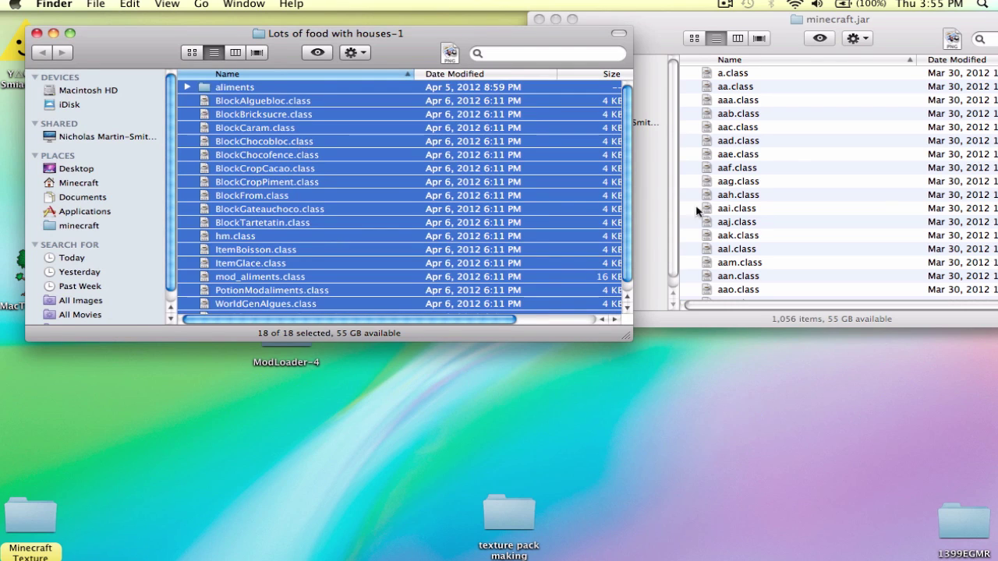
pyautogui.click(730, 207)
pyautogui.moveTo(731, 207); pyautogui.dragTo(730, 207)
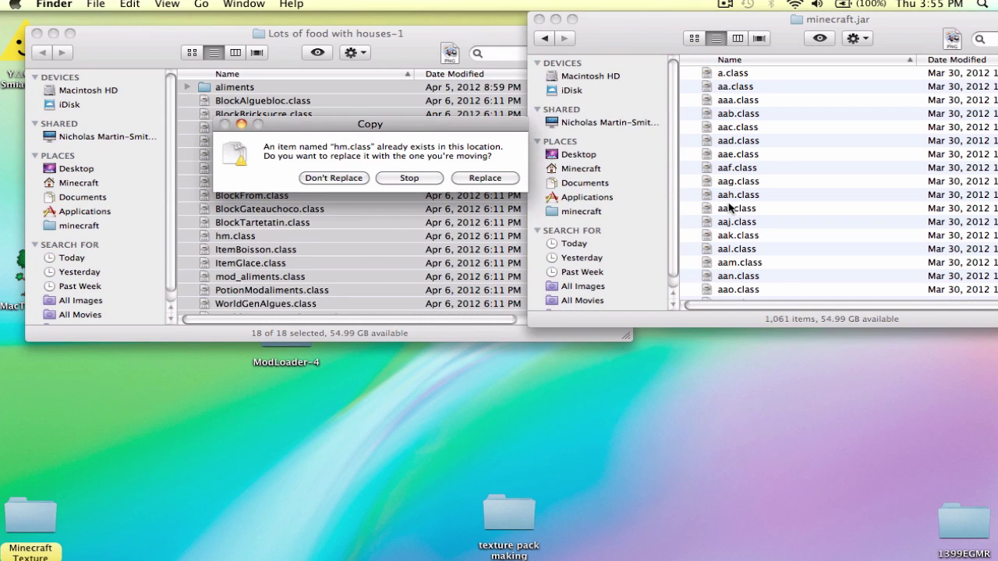
pyautogui.click(491, 180)
pyautogui.click(393, 161)
pyautogui.press('super+w')
# - Move the META-INF folder in minecraft.jar to the Trash and close the window
pyautogui.moveTo(628, 23); pyautogui.dragTo(319, 97)
pyautogui.click(447, 299)
pyautogui.press('m')
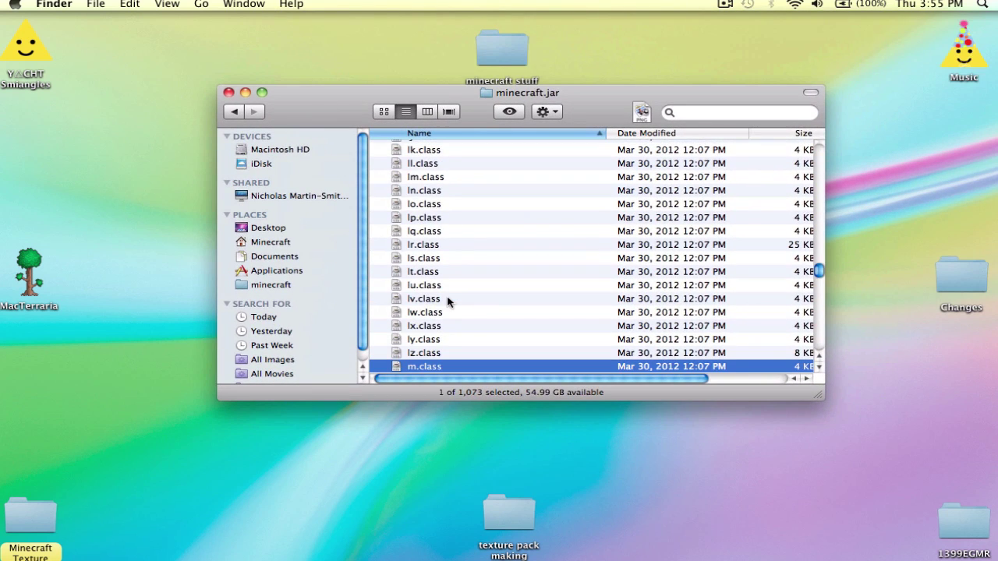
pyautogui.press('Down')
pyautogui.press('Down')
pyautogui.press('Down')
pyautogui.press('Down')
pyautogui.press('Down')
pyautogui.press('Down')
pyautogui.press('Down')
pyautogui.press('Down')
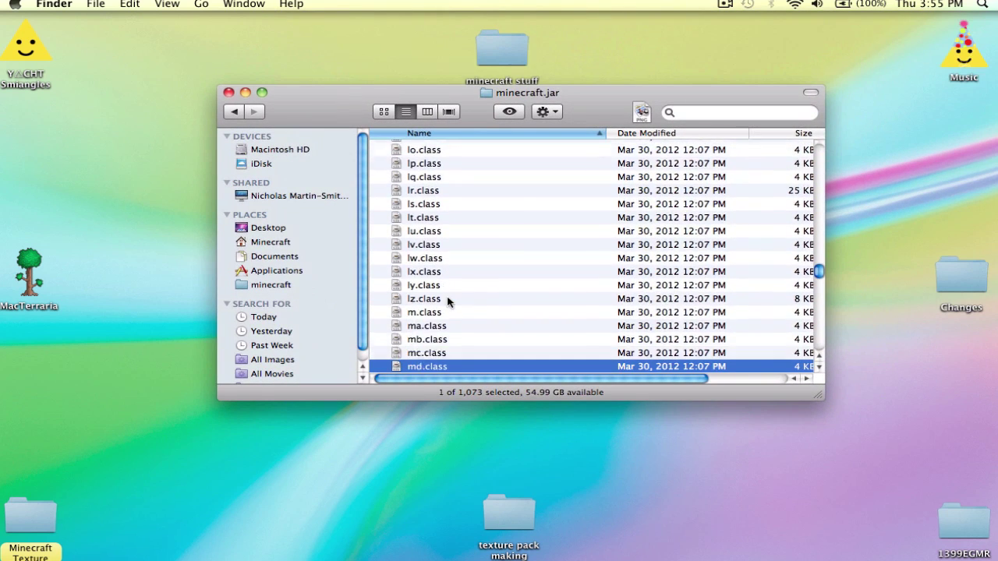
pyautogui.press('Up')
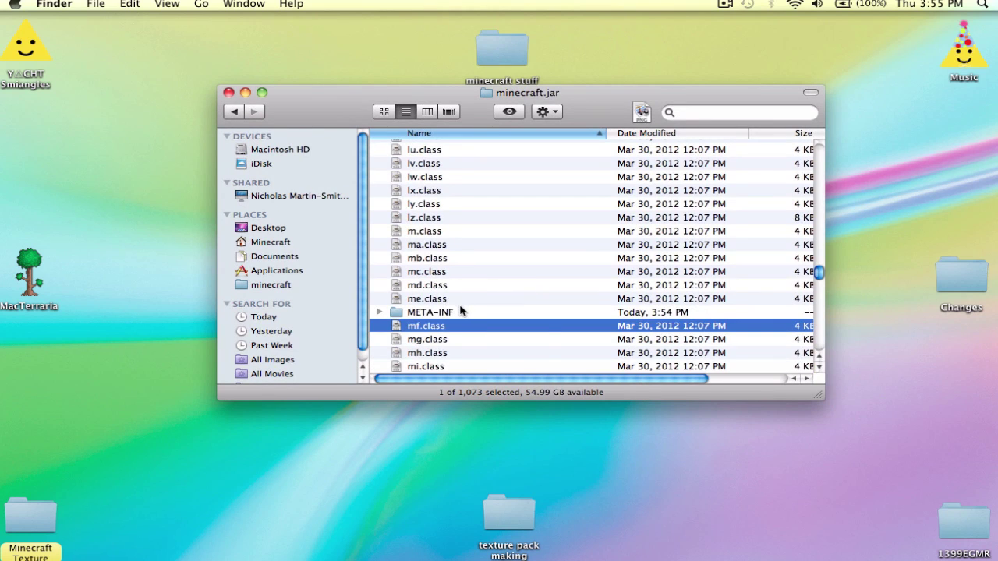
pyautogui.rightClick(462, 310)
pyautogui.click(483, 336)
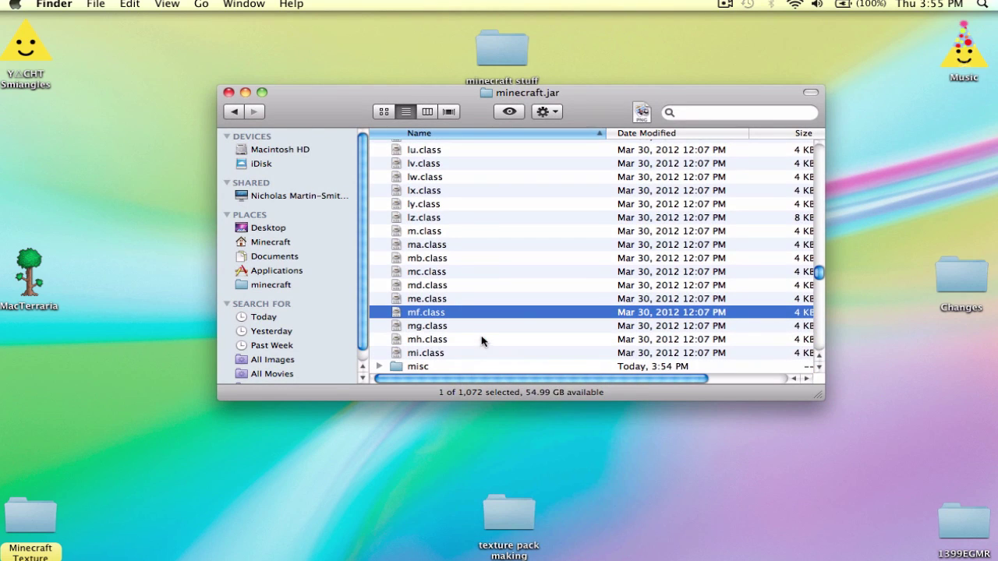
pyautogui.press('super+w')
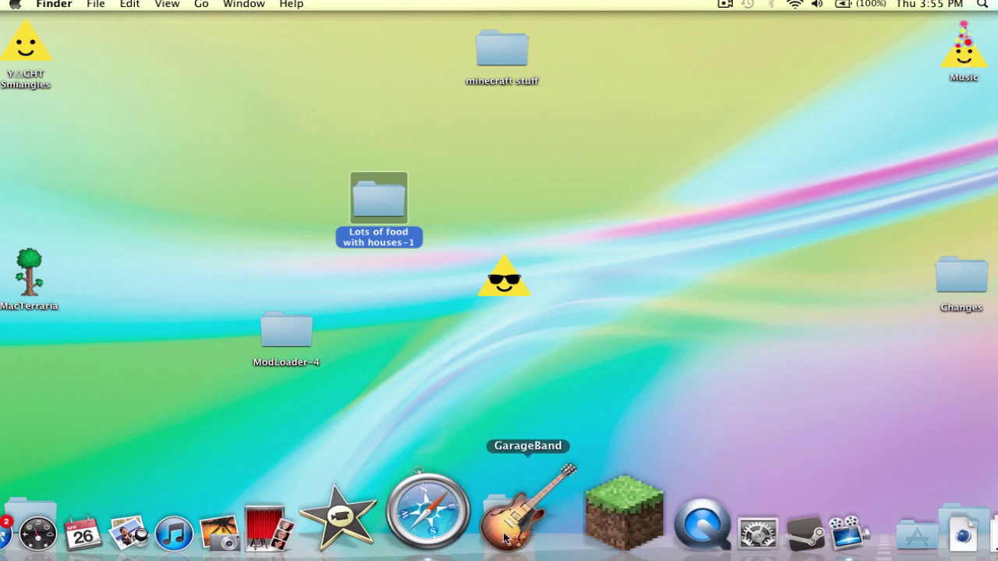
pyautogui.click(551, 495)
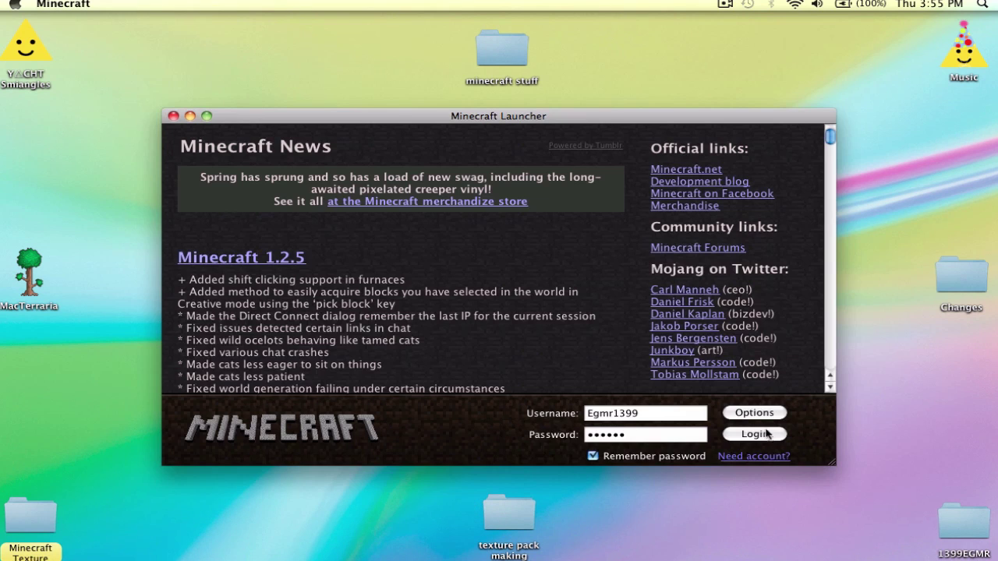
pyautogui.click(766, 435)
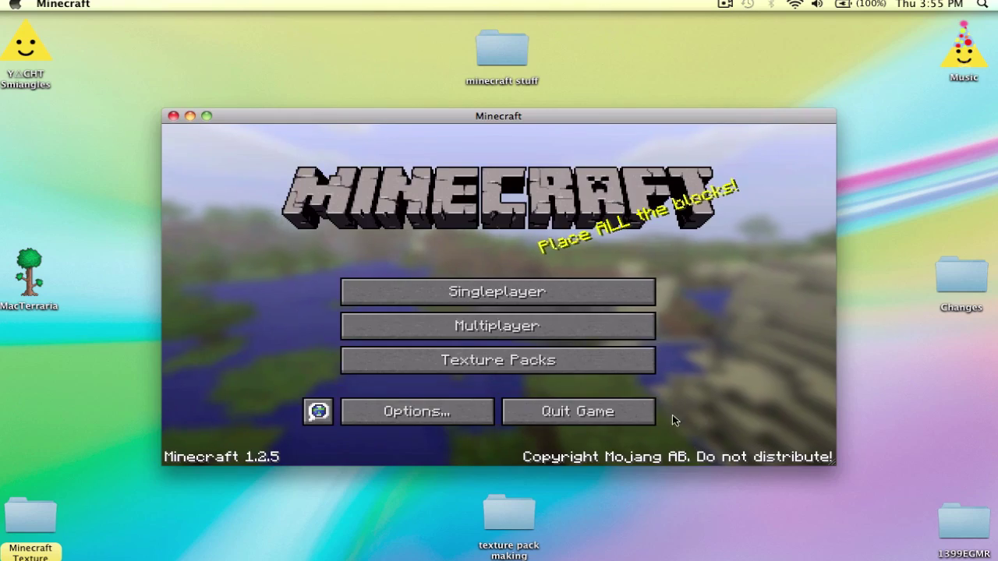
pyautogui.click(652, 405)
pyautogui.click(663, 404)
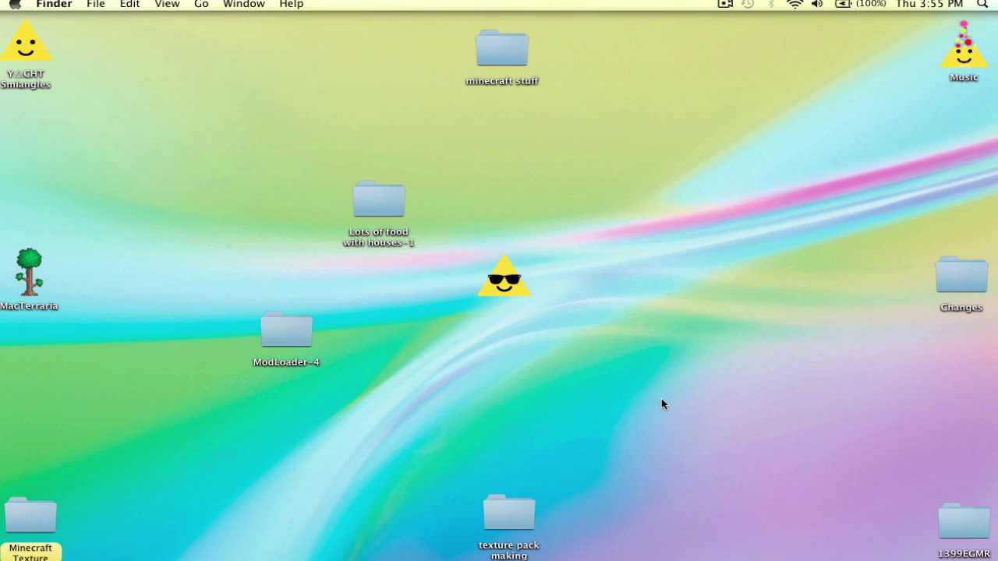